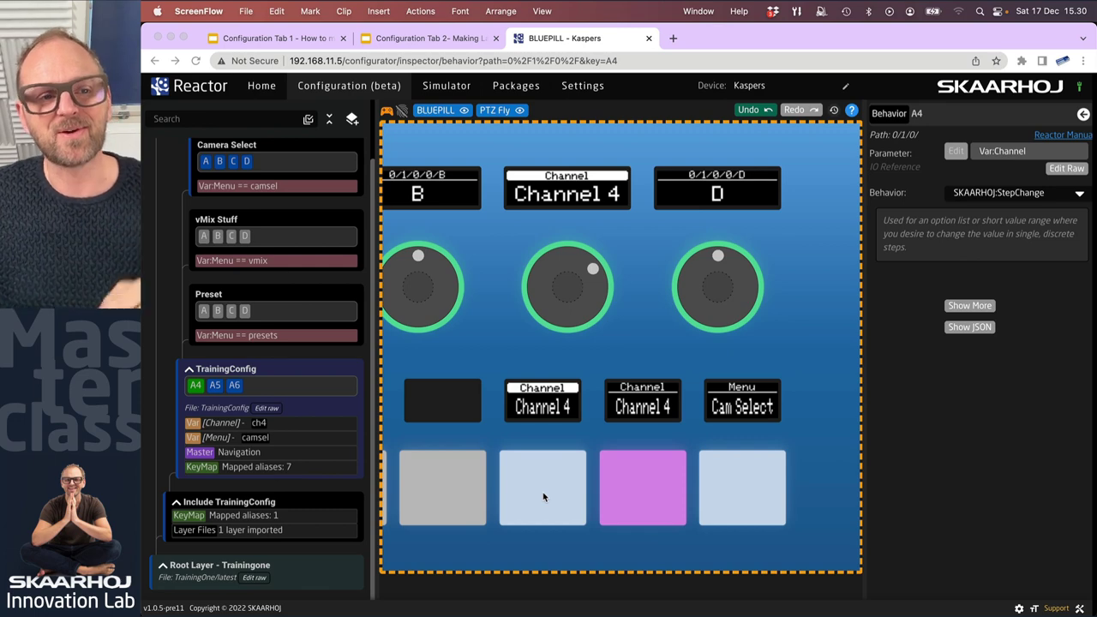
click(289, 46)
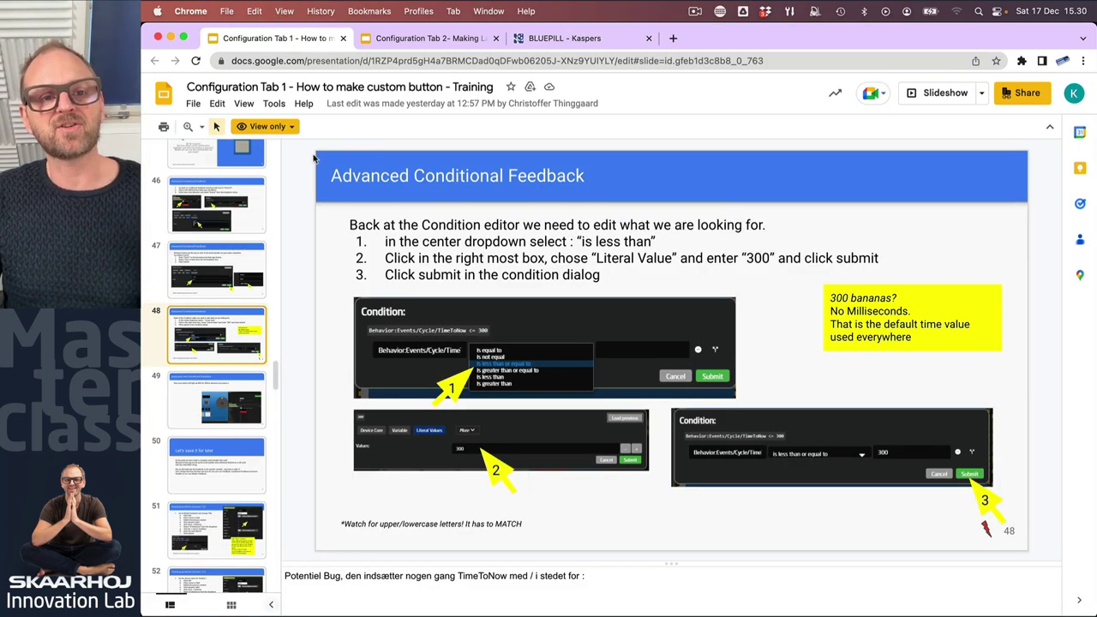
click(568, 40)
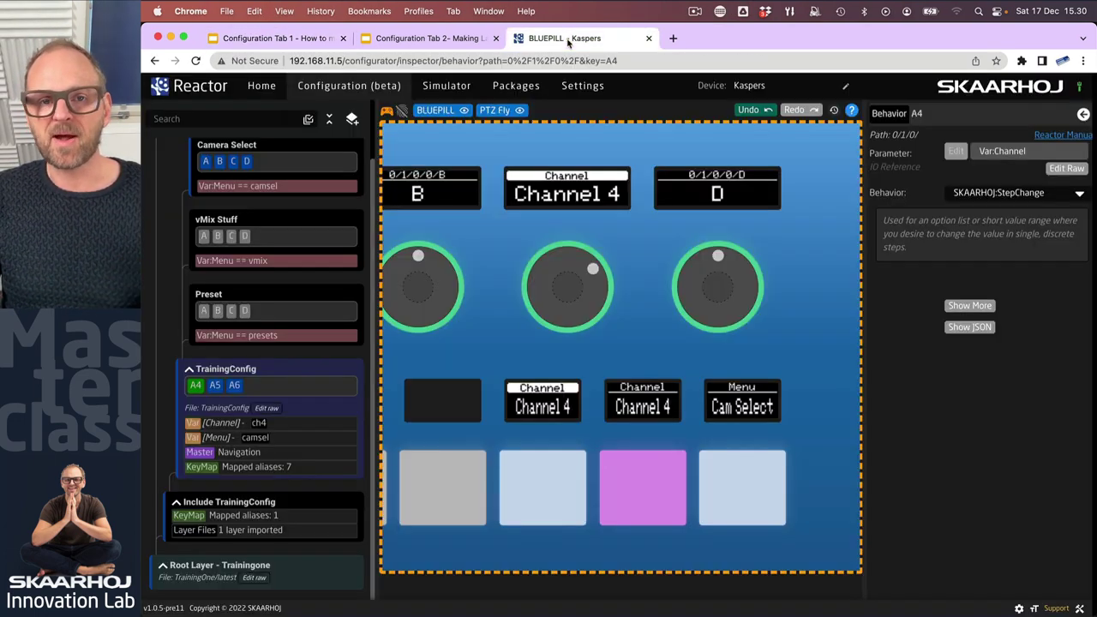
right_click(546, 503)
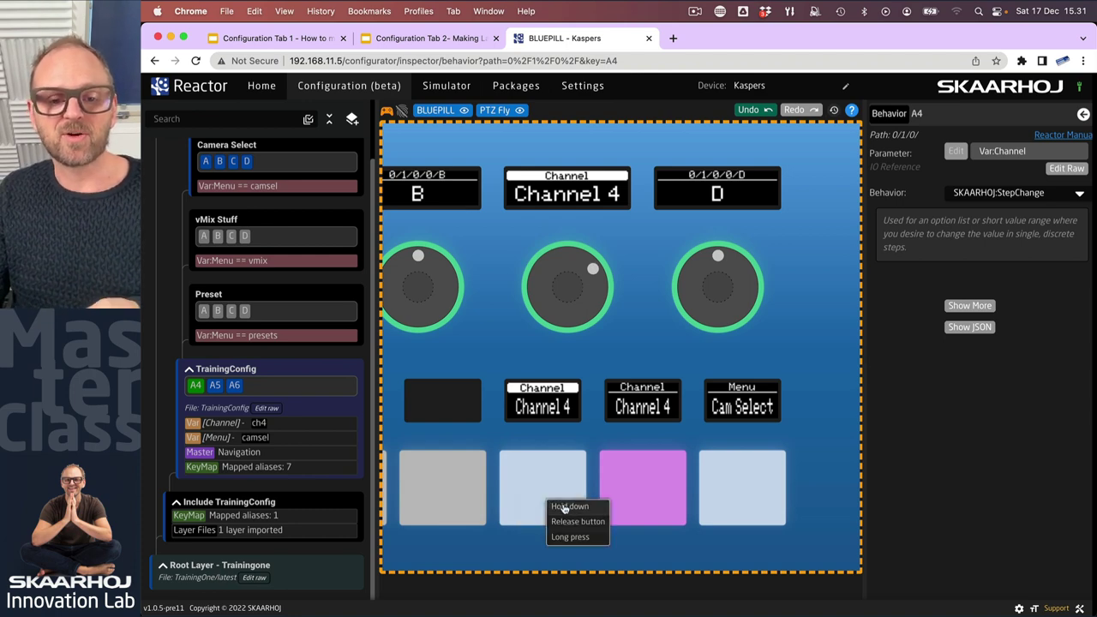
click(630, 239)
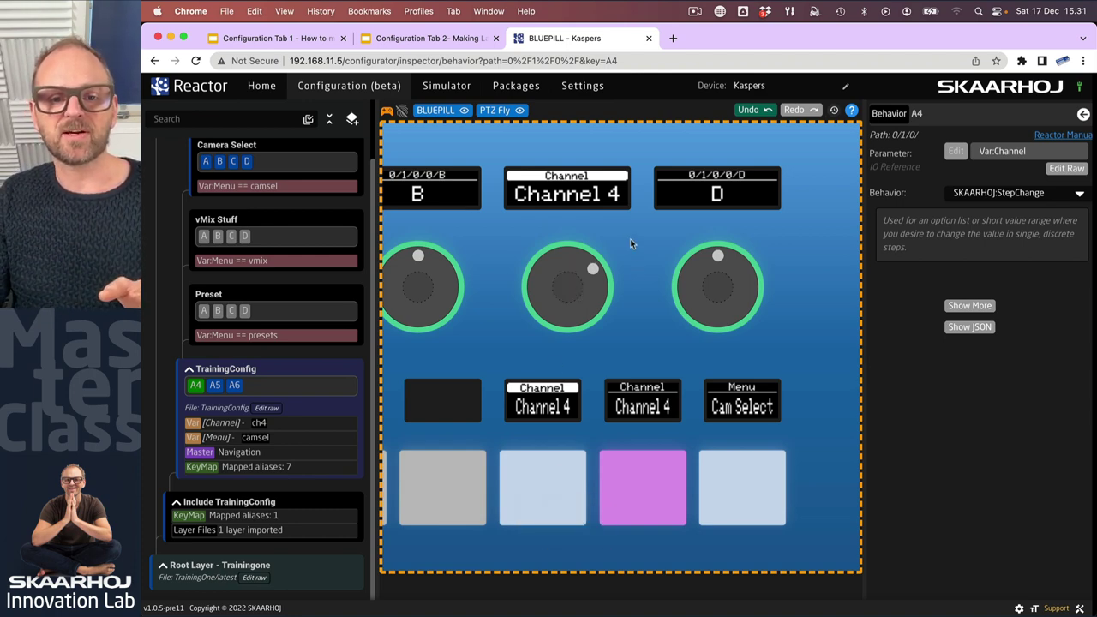
right_click(540, 497)
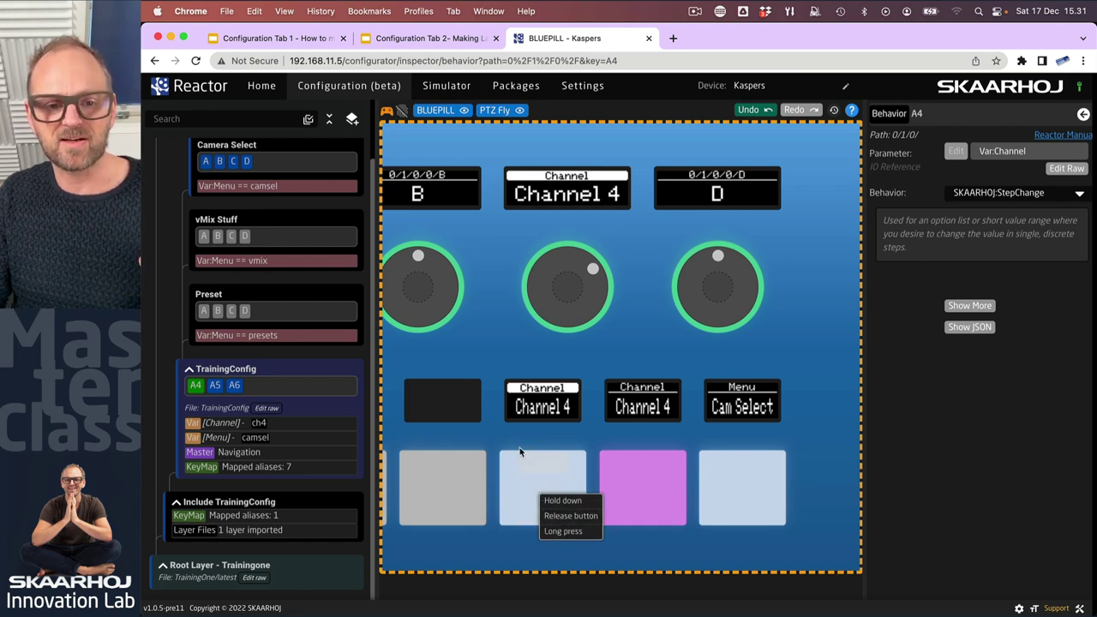
Step: Leave simulation mode and delete the behavior assigned to button A4, confirming the deletion
click(388, 112)
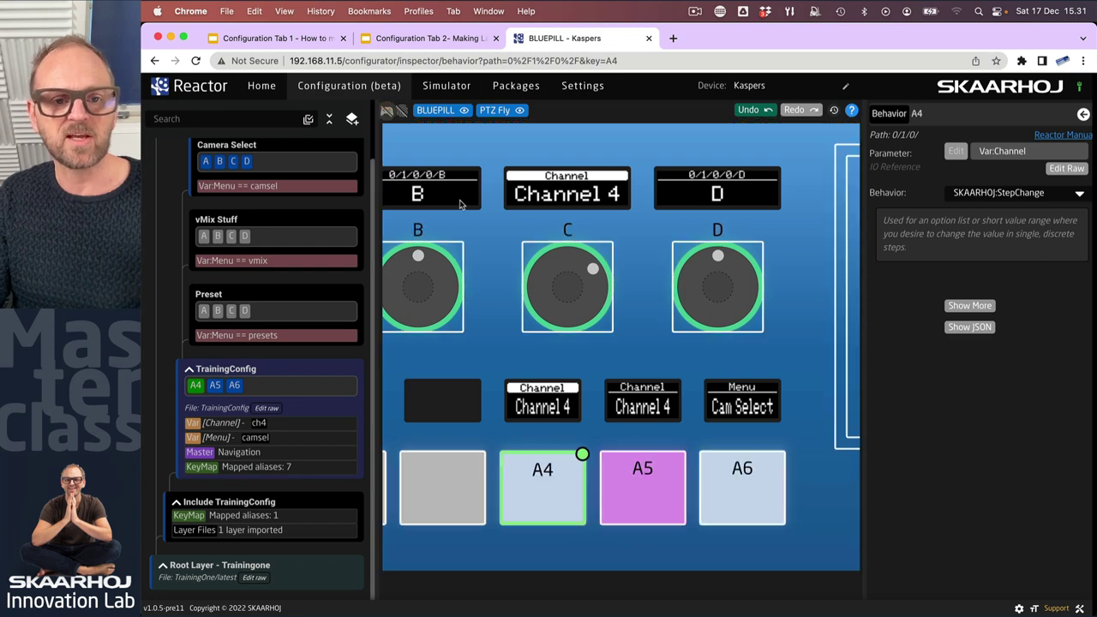
right_click(545, 490)
click(583, 519)
click(684, 373)
Step: Delete the Channel behavior from encoder C in the Camera Select layer and confirm the deletion
click(569, 286)
right_click(570, 285)
click(596, 310)
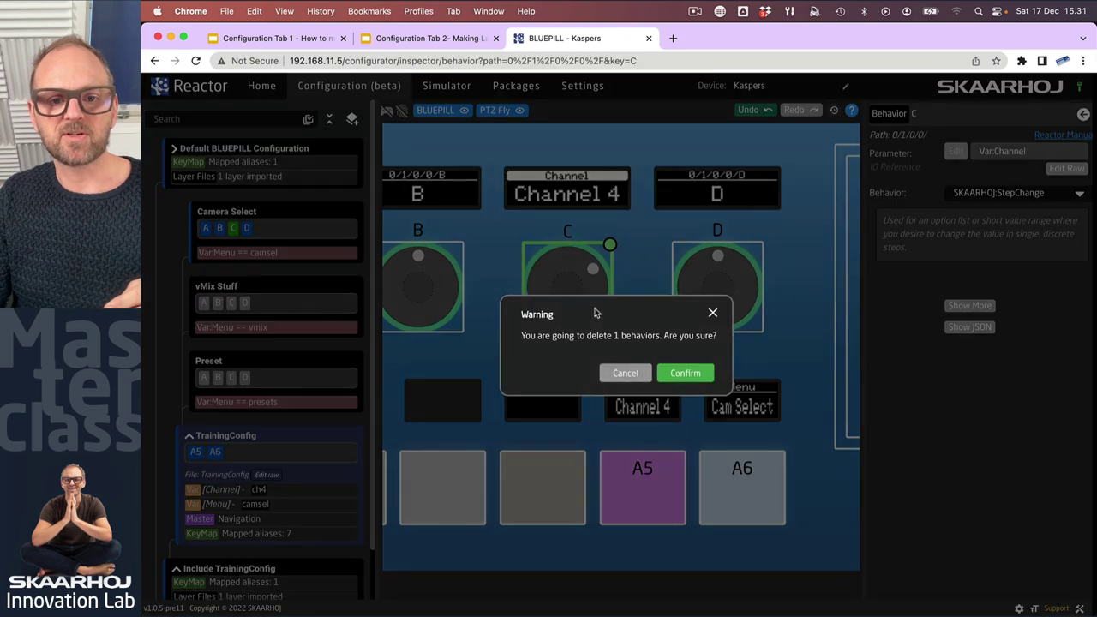
click(678, 371)
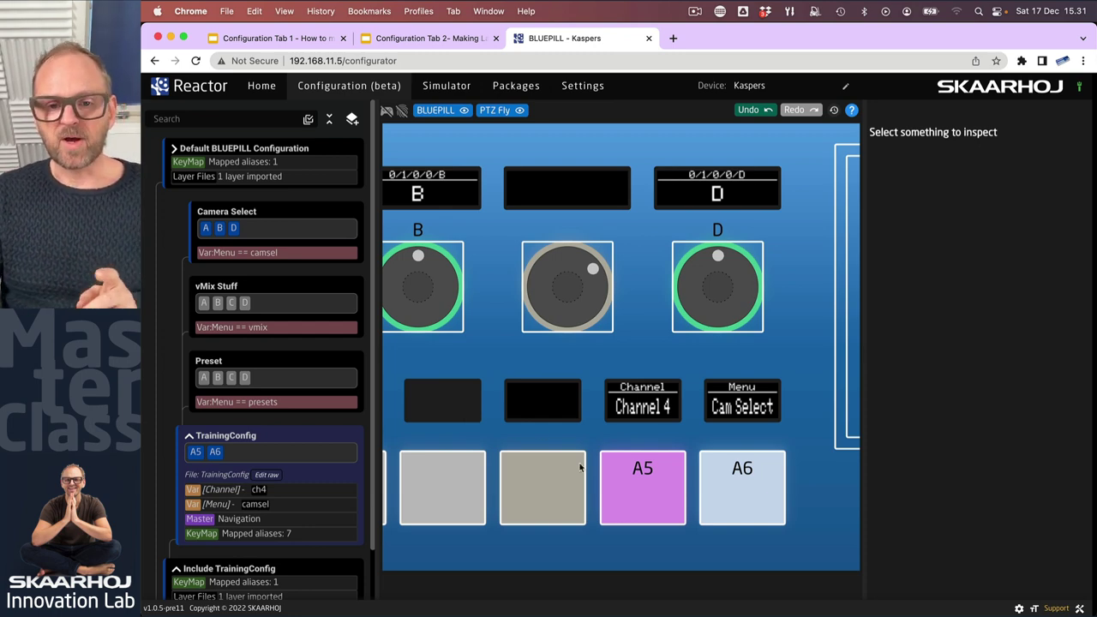
Step: Turn simulation mode on and cycle the Menu button through its pages to test the layer switching, finishing on vMix
click(387, 112)
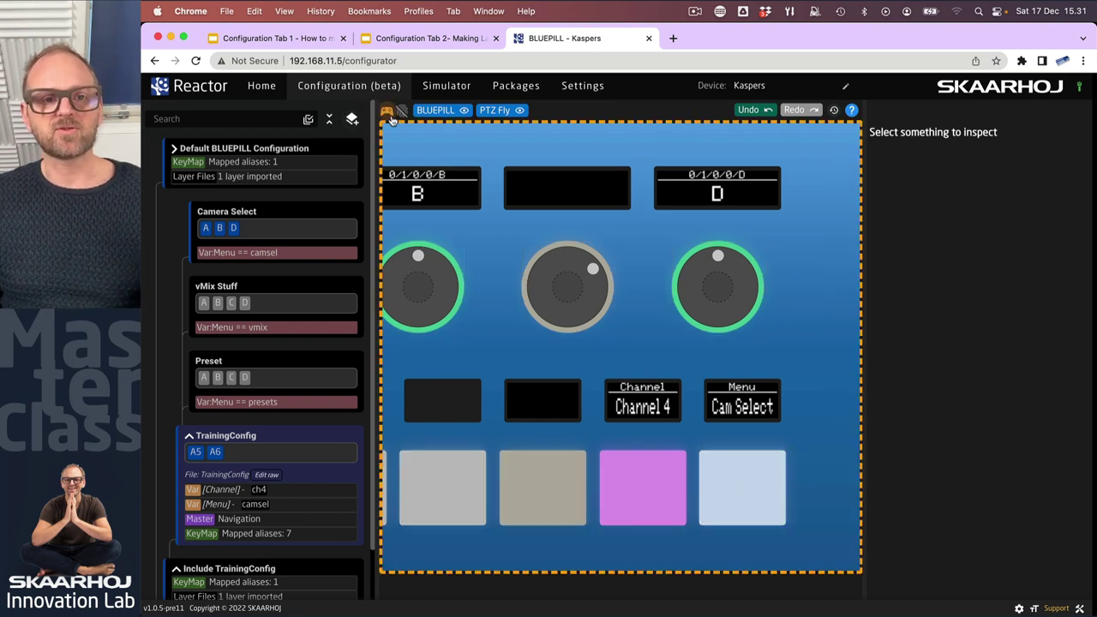
click(750, 509)
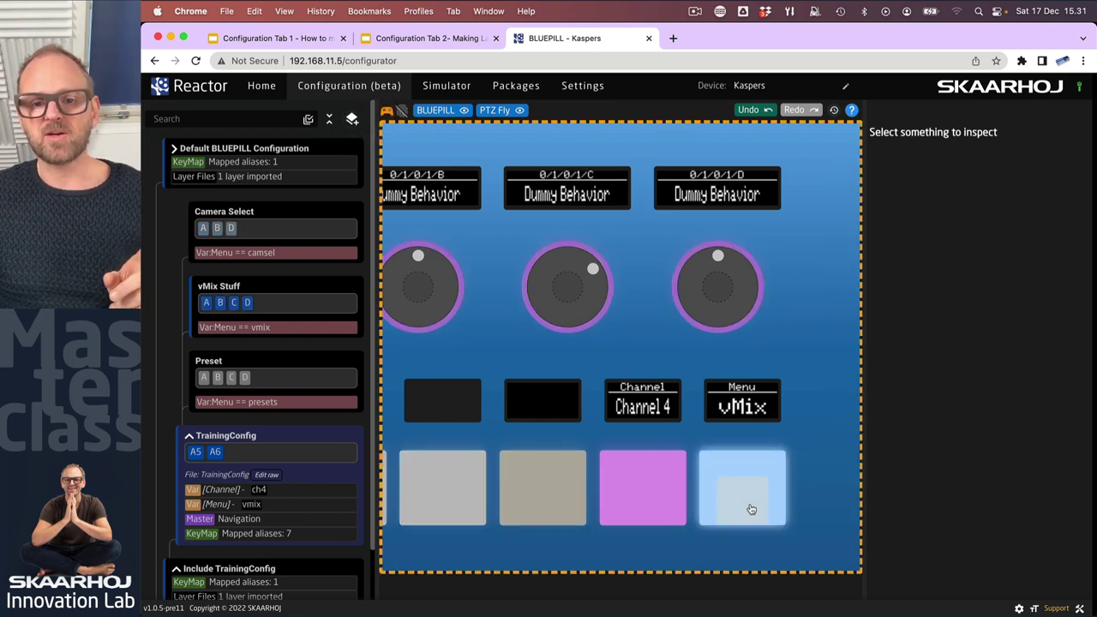
click(751, 509)
click(751, 509)
click(751, 509)
click(750, 509)
click(751, 509)
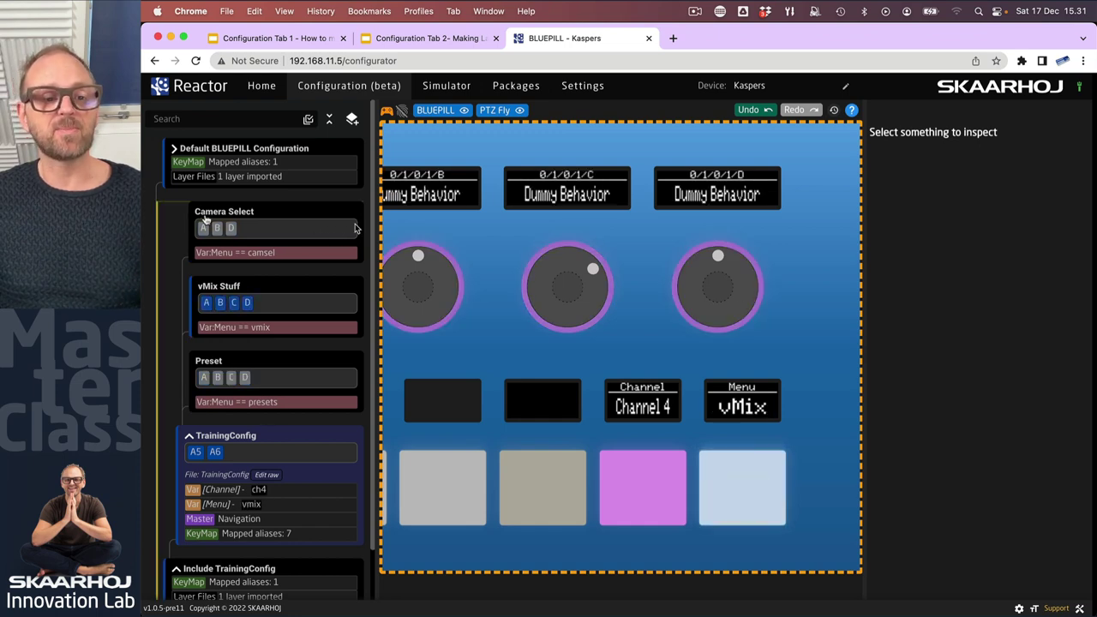
click(757, 508)
click(757, 509)
click(757, 508)
click(757, 508)
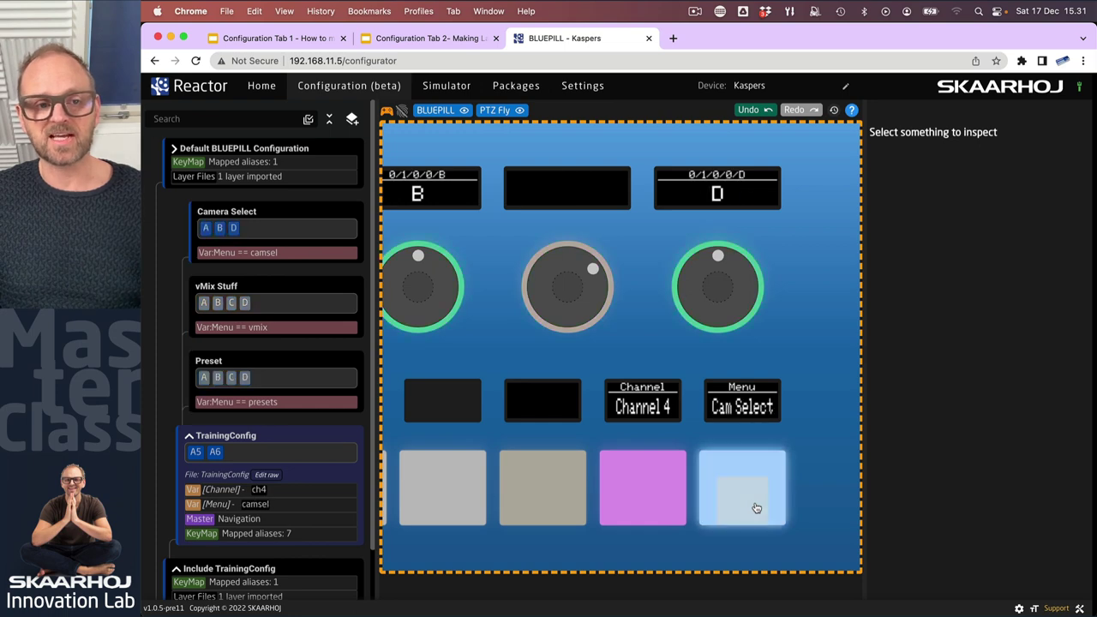
click(757, 509)
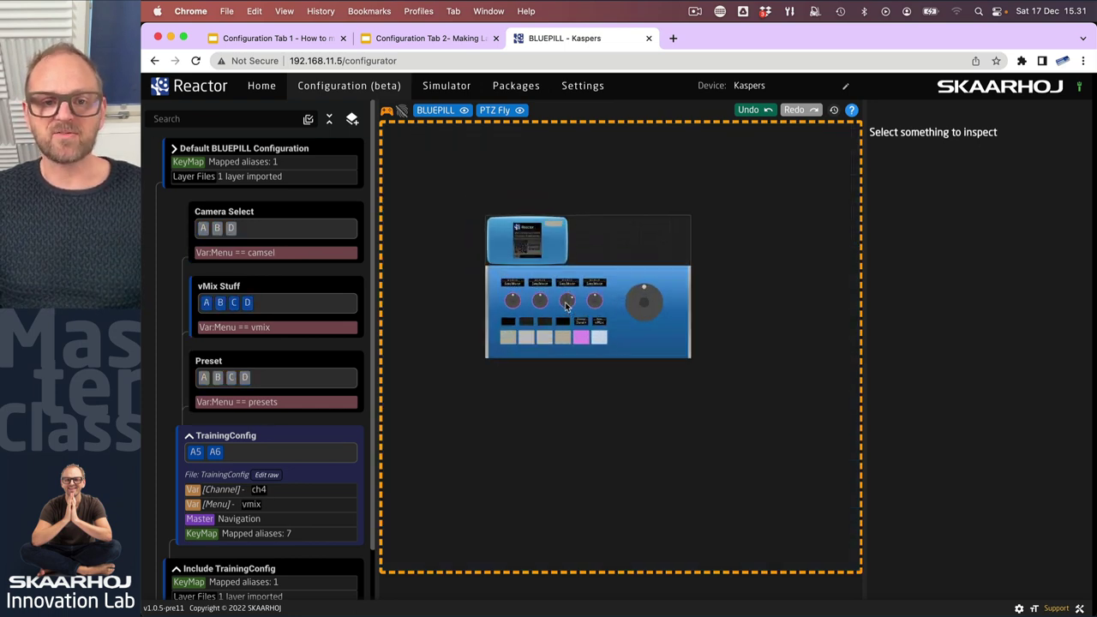
Step: Test the middle, right edge and left edge of the simulated Menu button, bringing the menu back to vMix
drag(491, 314, 504, 346)
scroll(577, 339, up, 5)
scroll(584, 334, down, 5)
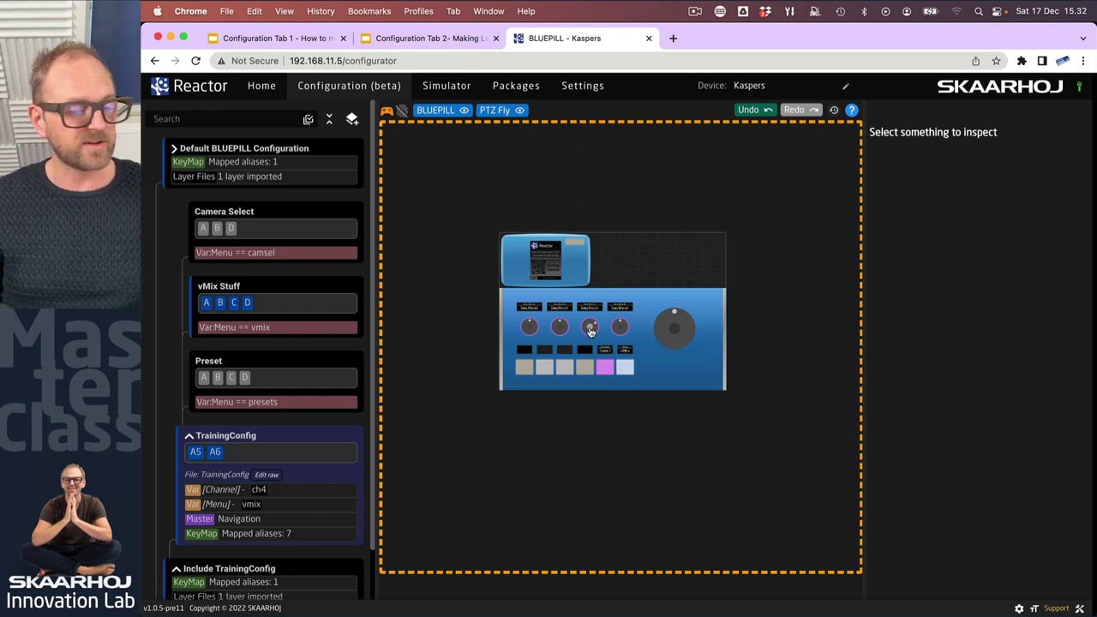
scroll(589, 332, up, 5)
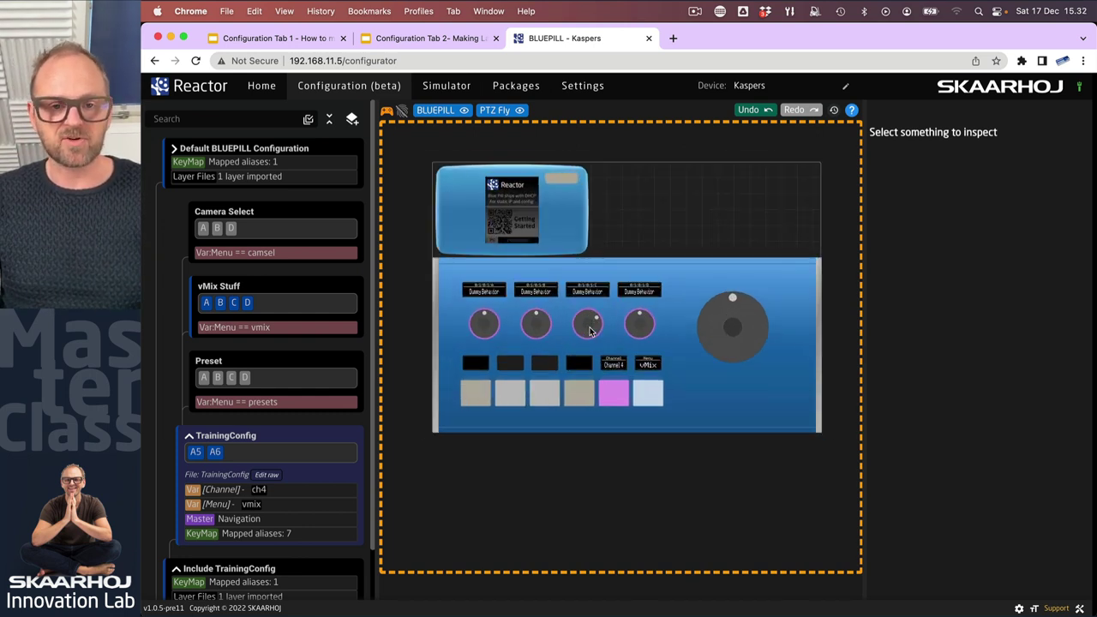
drag(546, 328, 593, 359)
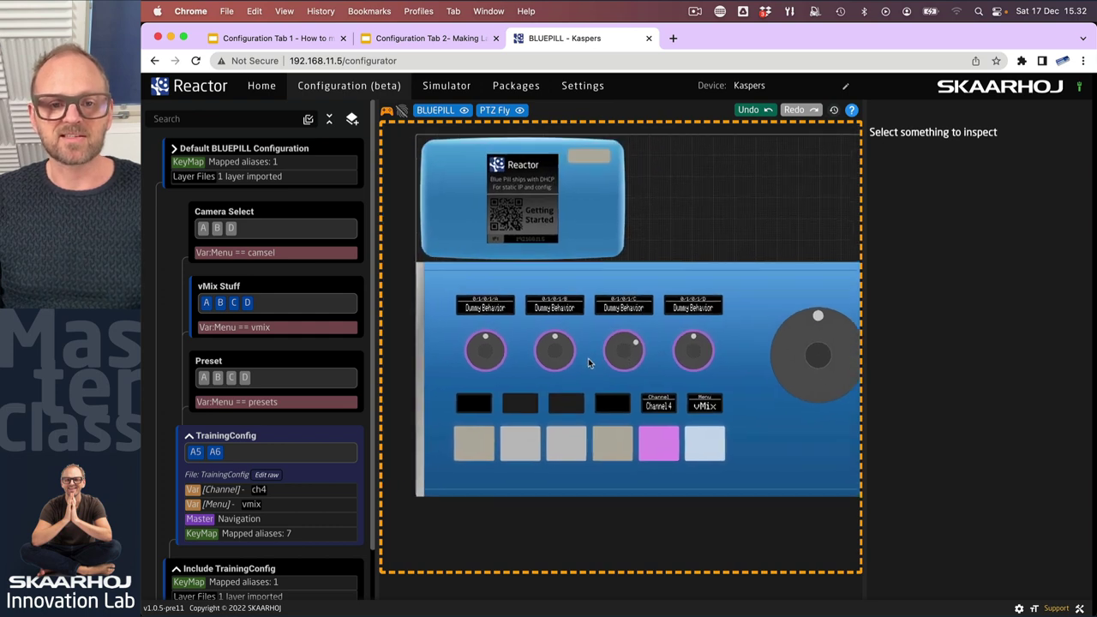
scroll(593, 359, up, 3)
scroll(593, 364, down, 2)
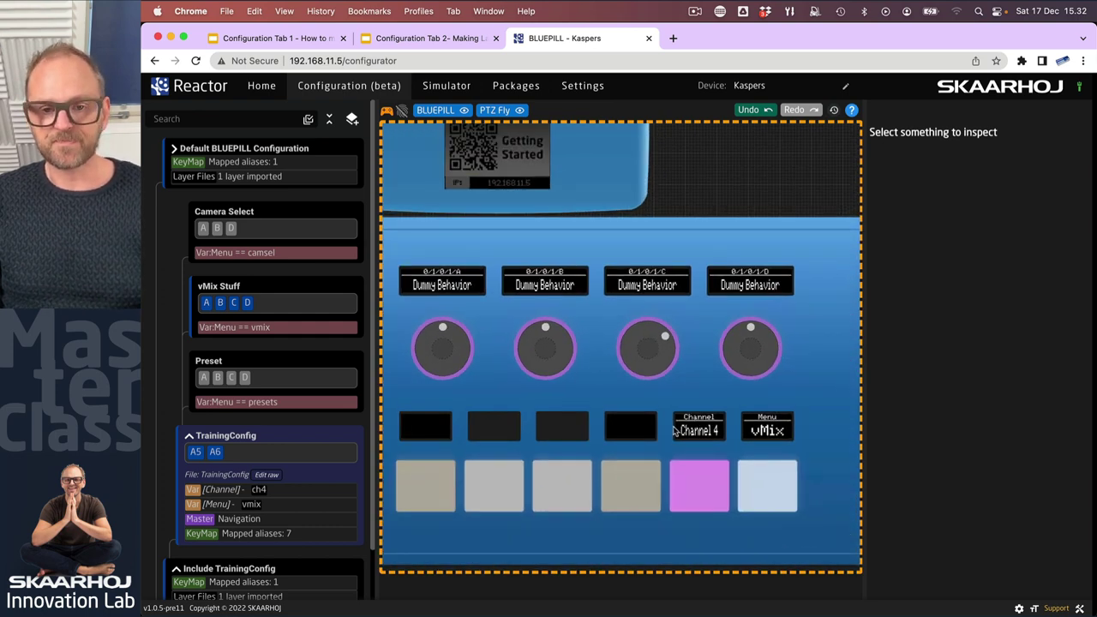
click(772, 501)
click(772, 501)
click(776, 502)
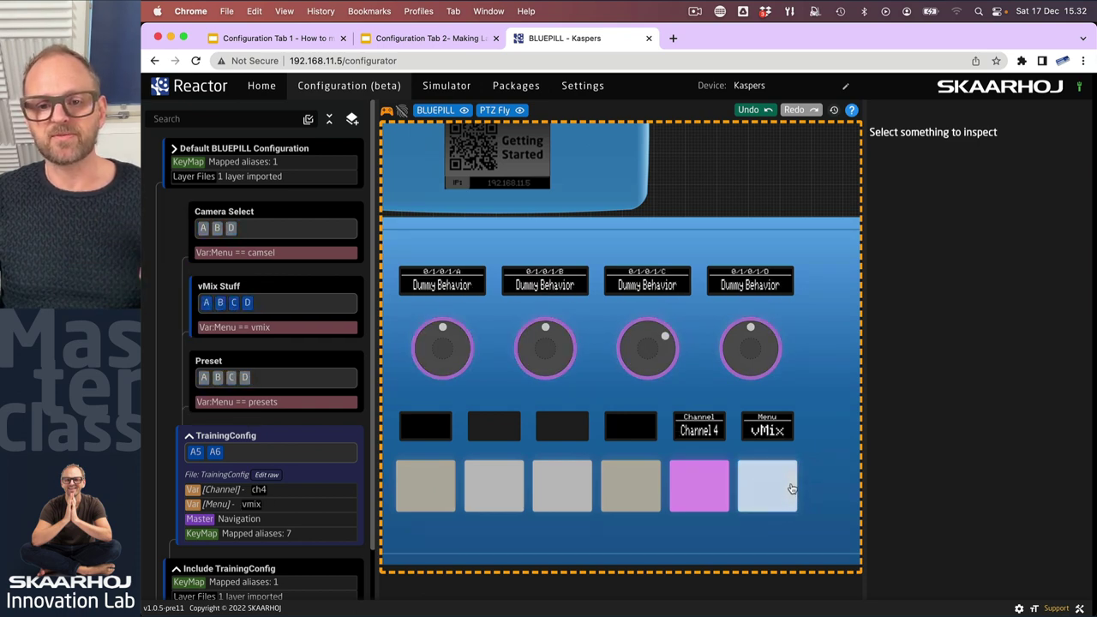
click(789, 495)
click(791, 490)
click(791, 489)
click(744, 489)
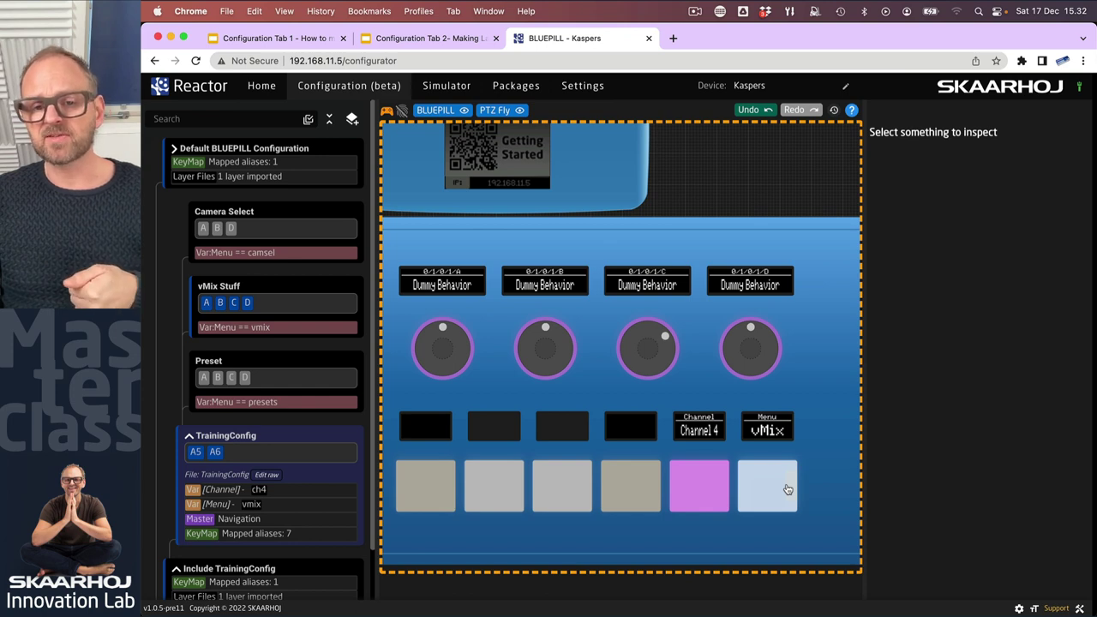
Step: Cycle the simulated Channel button to Channel 1
click(700, 504)
click(700, 503)
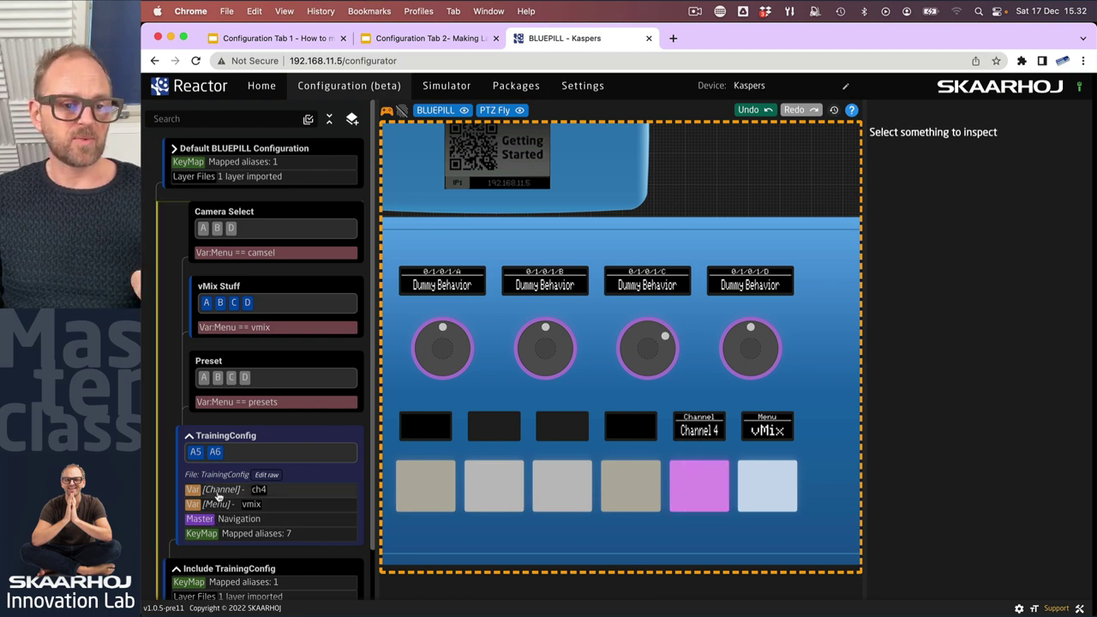
click(696, 503)
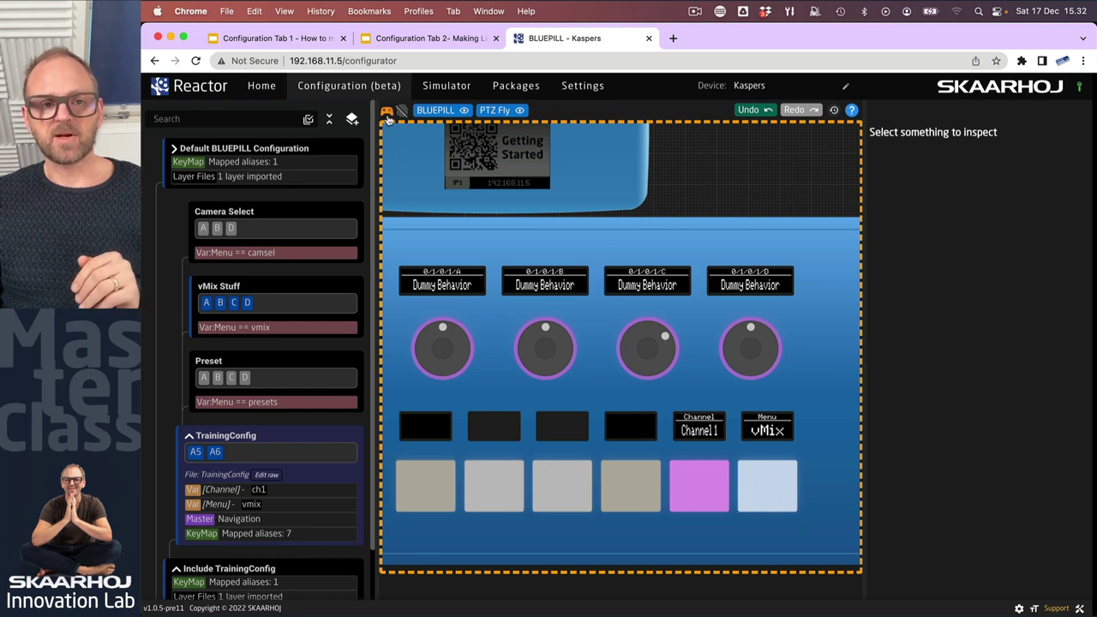
Step: Select button A6 outside simulation mode and show its extended behavior settings, including its event handlers
click(387, 113)
click(766, 502)
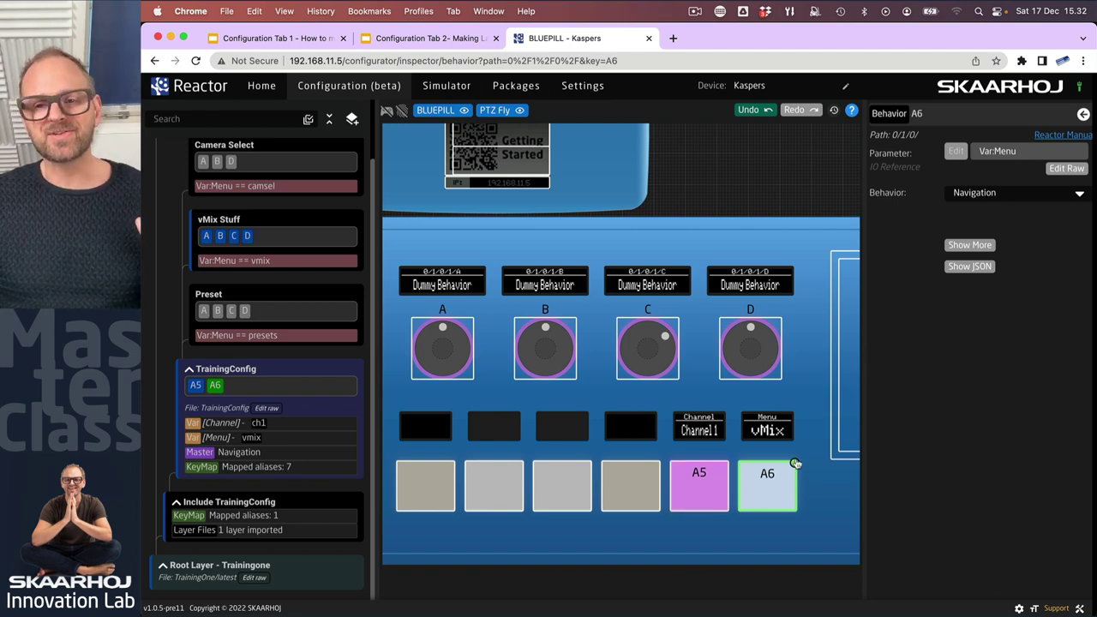
click(966, 246)
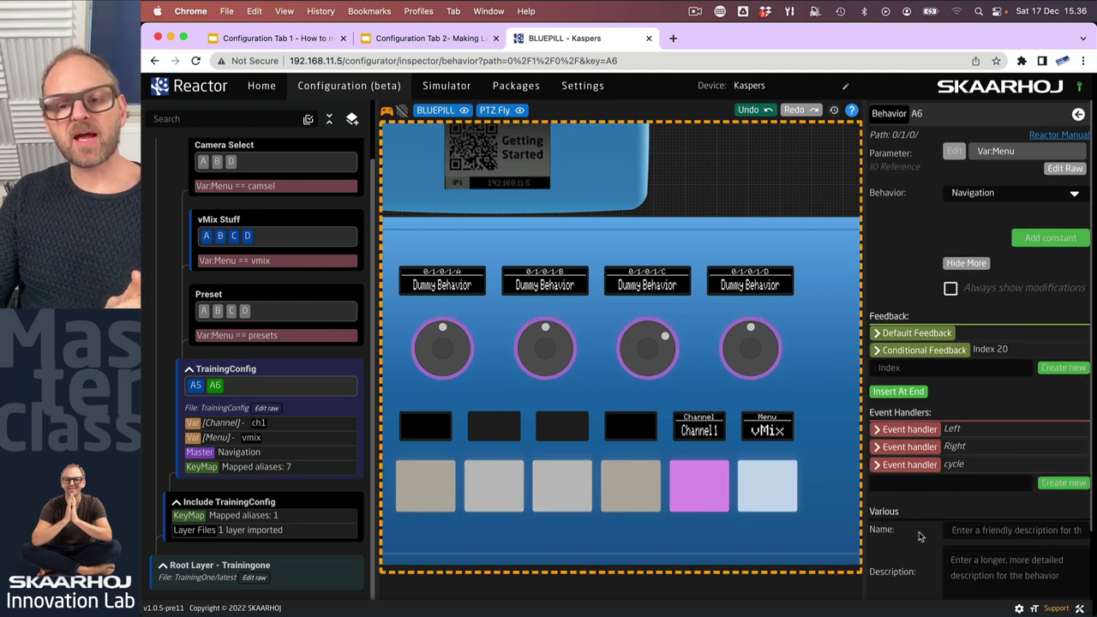
scroll(923, 428, down, 2)
scroll(923, 429, down, 1)
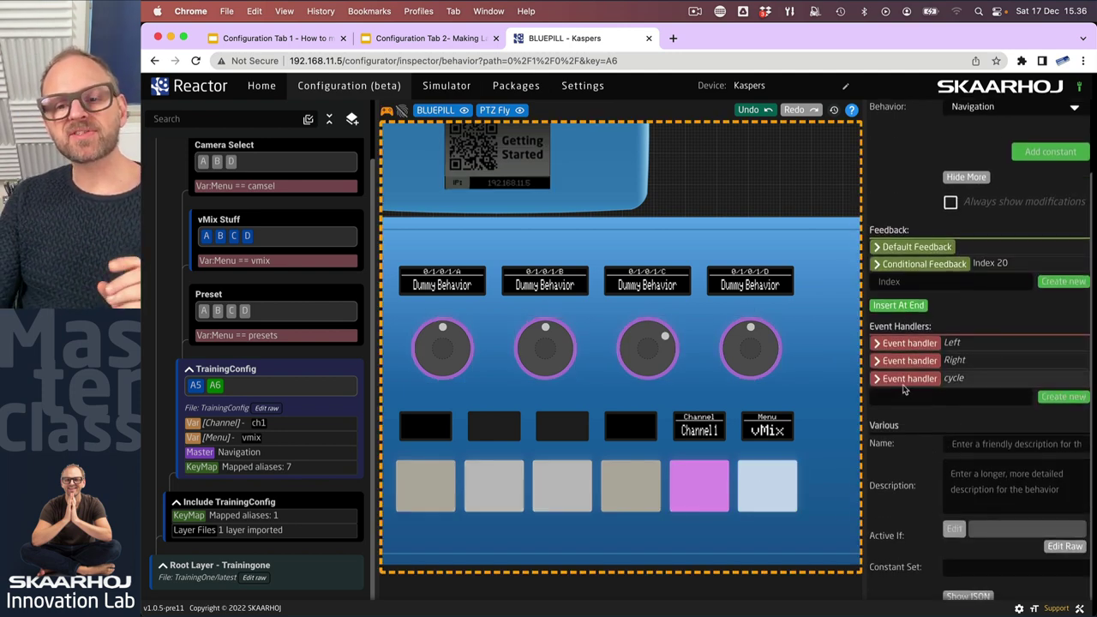
Step: Simulate the Menu button again to switch the menu to Presets
click(767, 500)
click(767, 499)
click(768, 499)
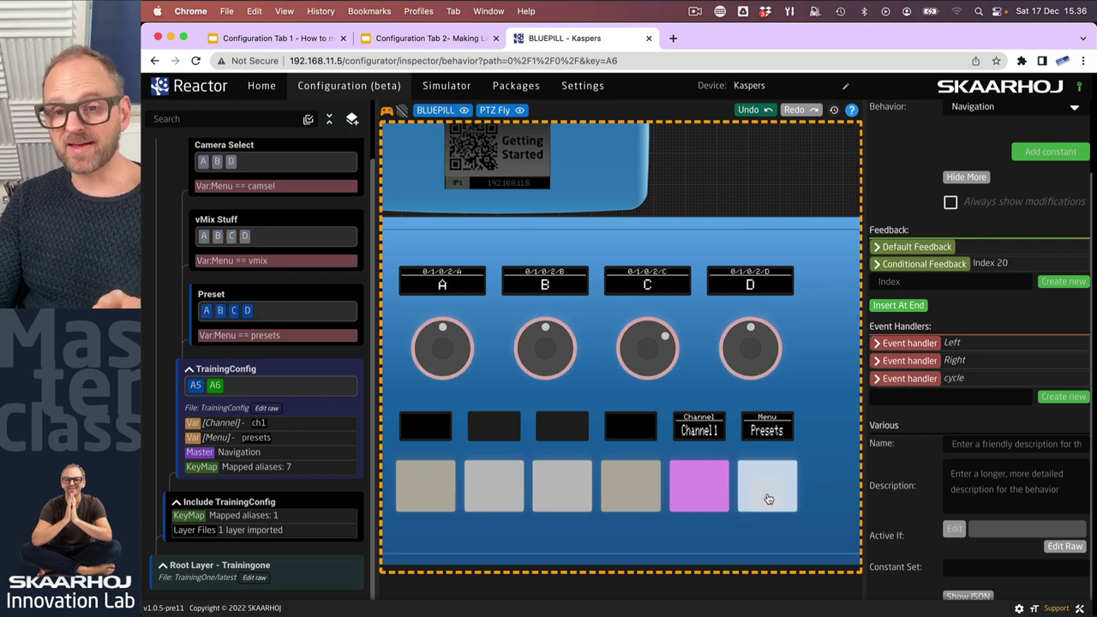
Step: Review the Right and Left event handlers on button A6, and the Right handler in the Navigation master behavior
click(878, 362)
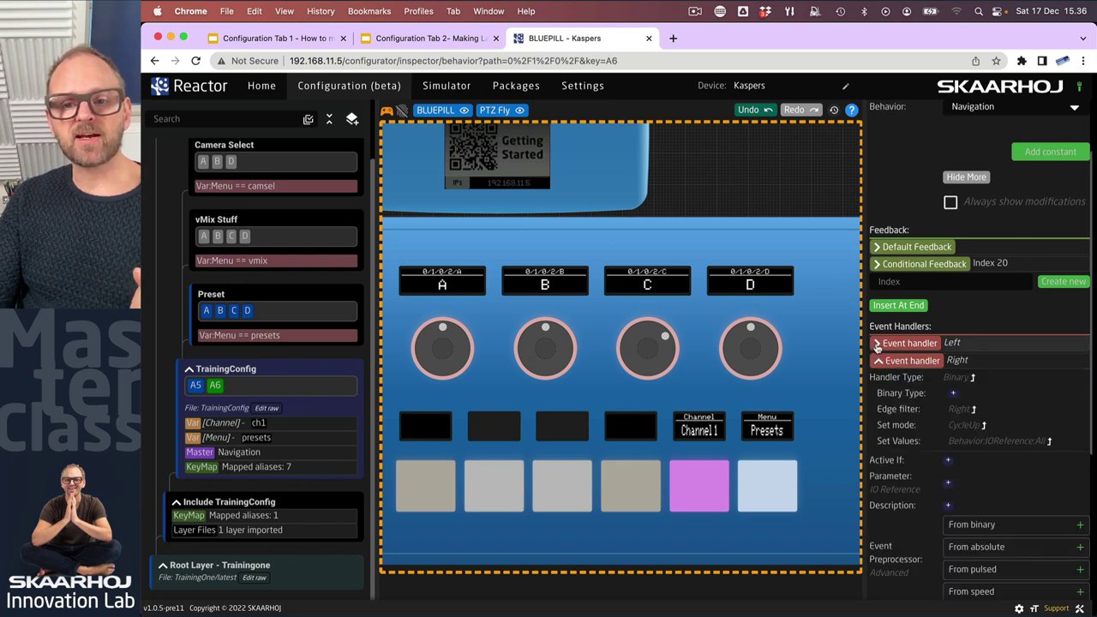
click(877, 343)
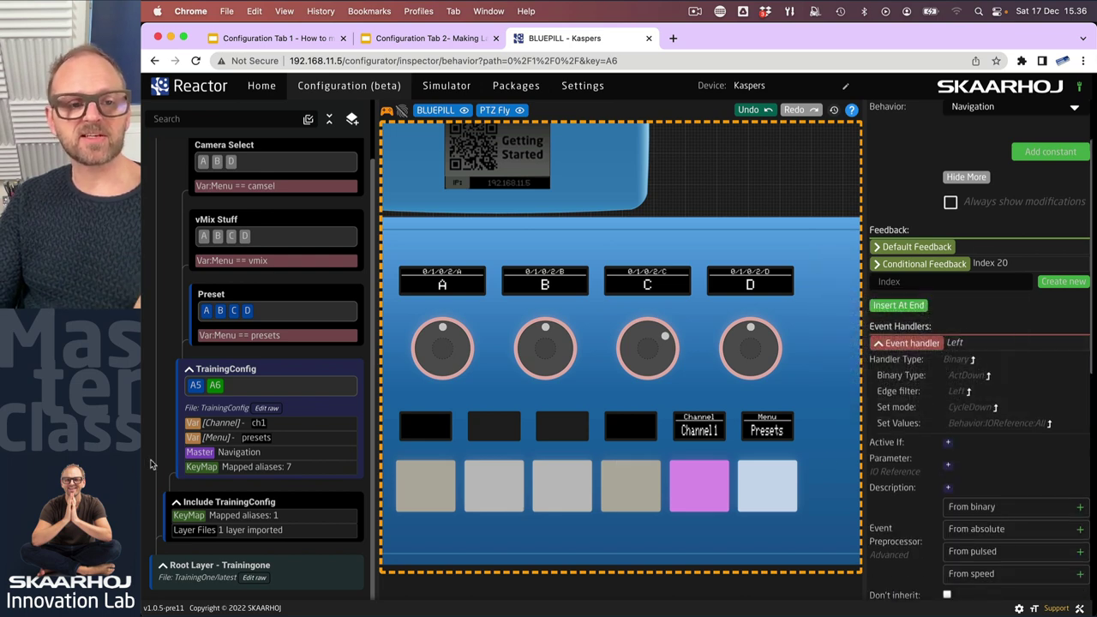
click(230, 456)
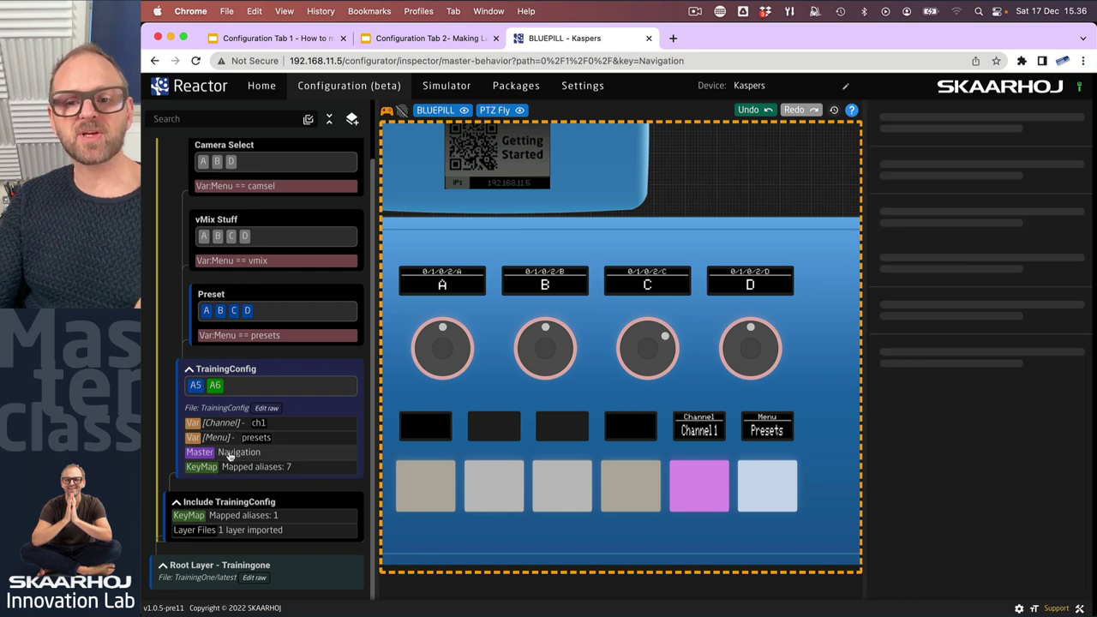
click(879, 434)
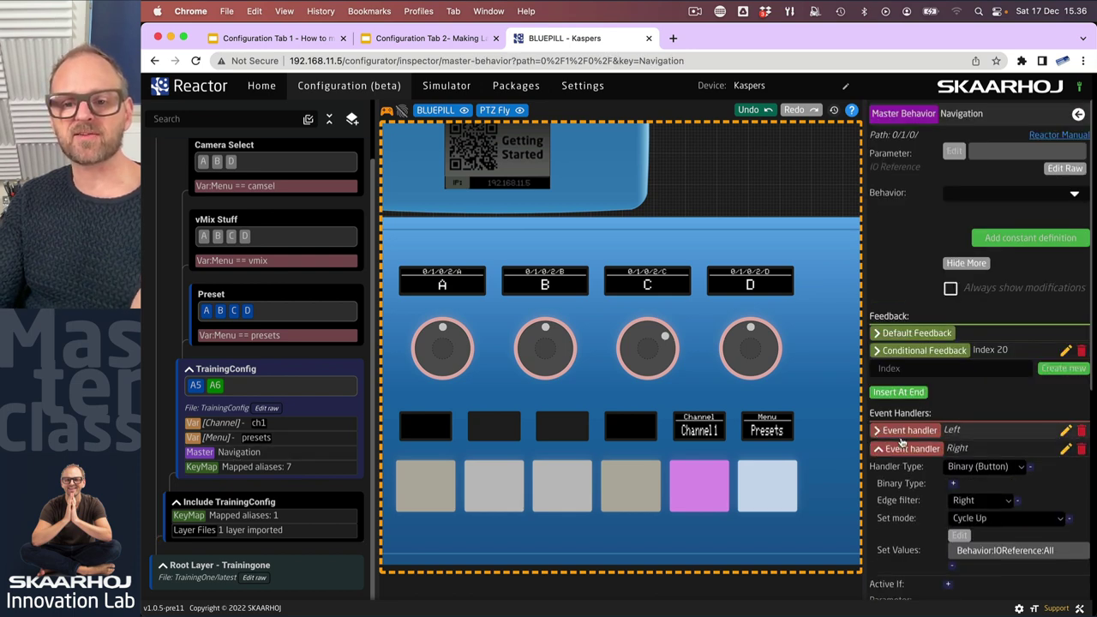
click(884, 453)
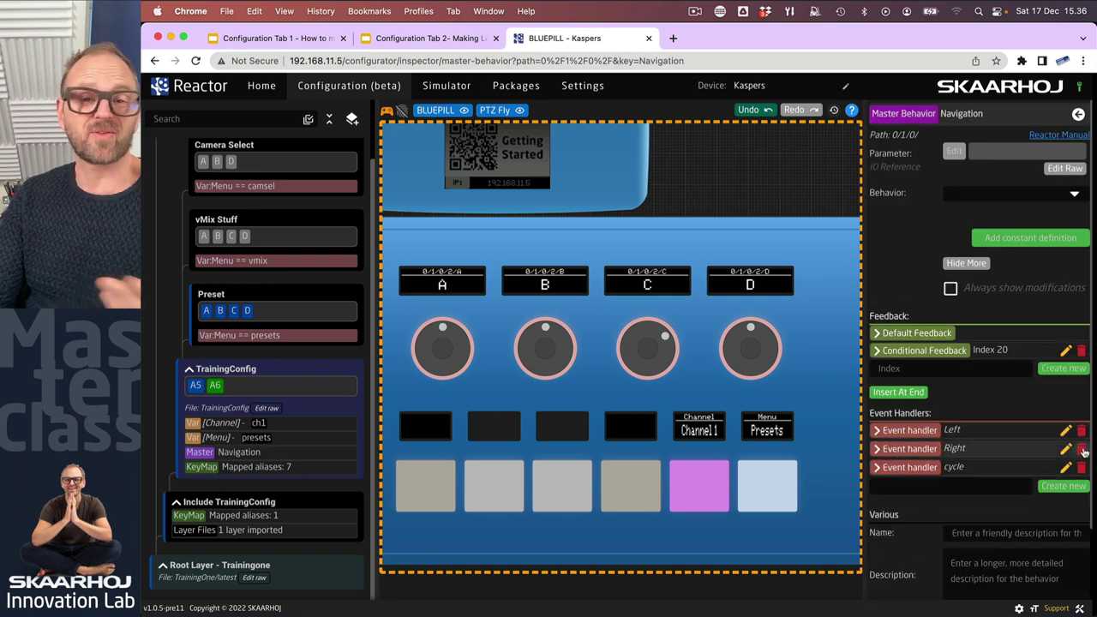
Step: In button A6's own behavior, set the Left event handler to Don't inherit
click(215, 386)
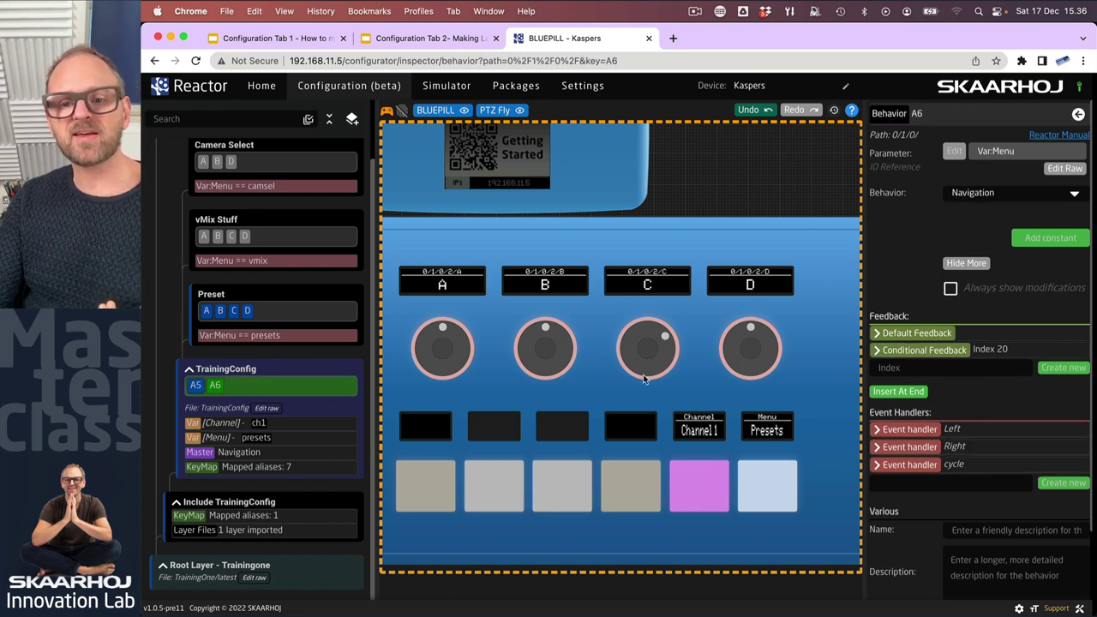
click(878, 431)
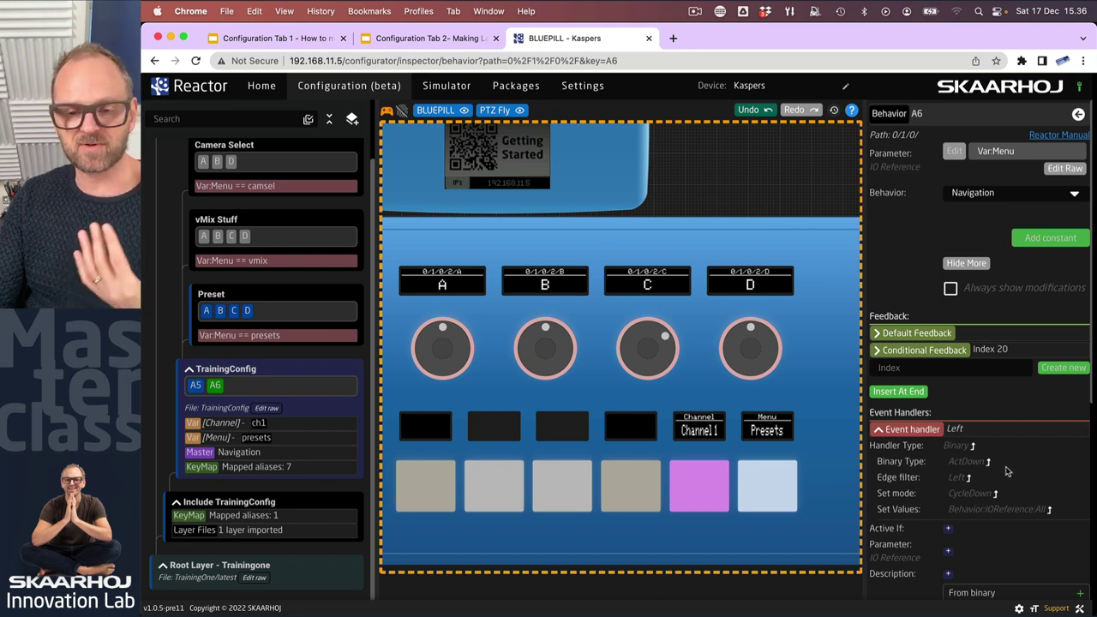
scroll(1007, 470, down, 5)
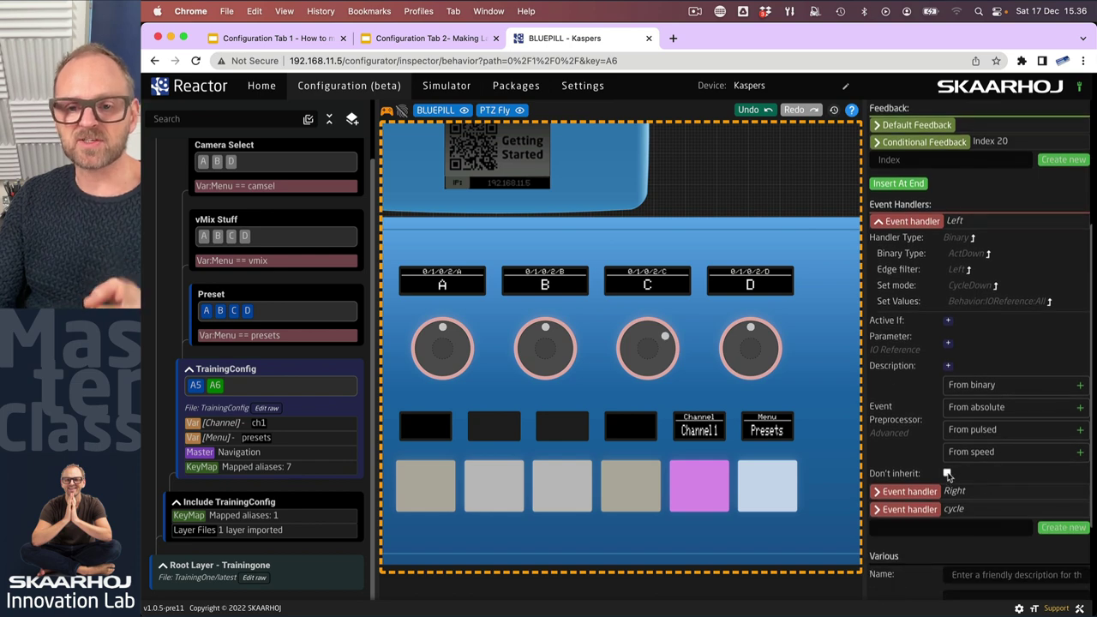
click(947, 473)
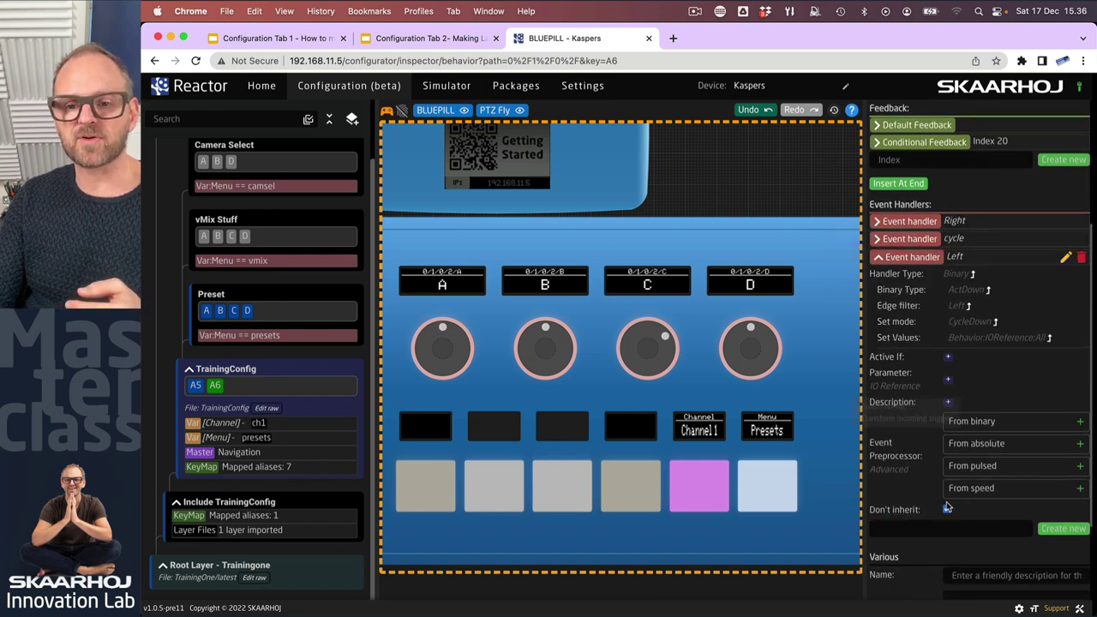
Step: Set the Right event handler on button A6 to Don't inherit
click(910, 222)
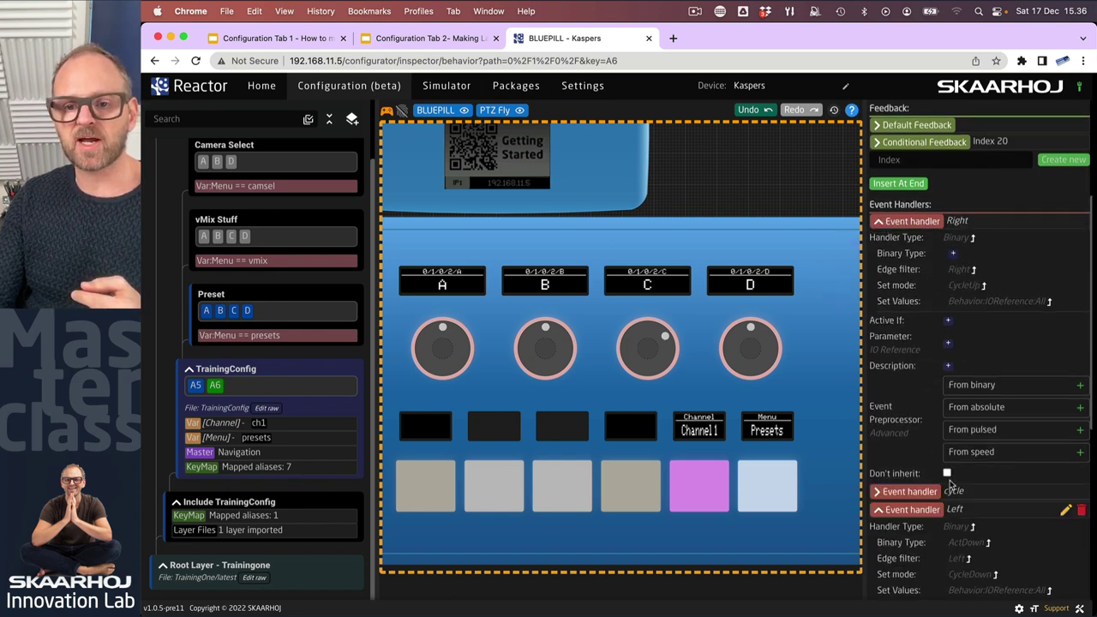
click(947, 473)
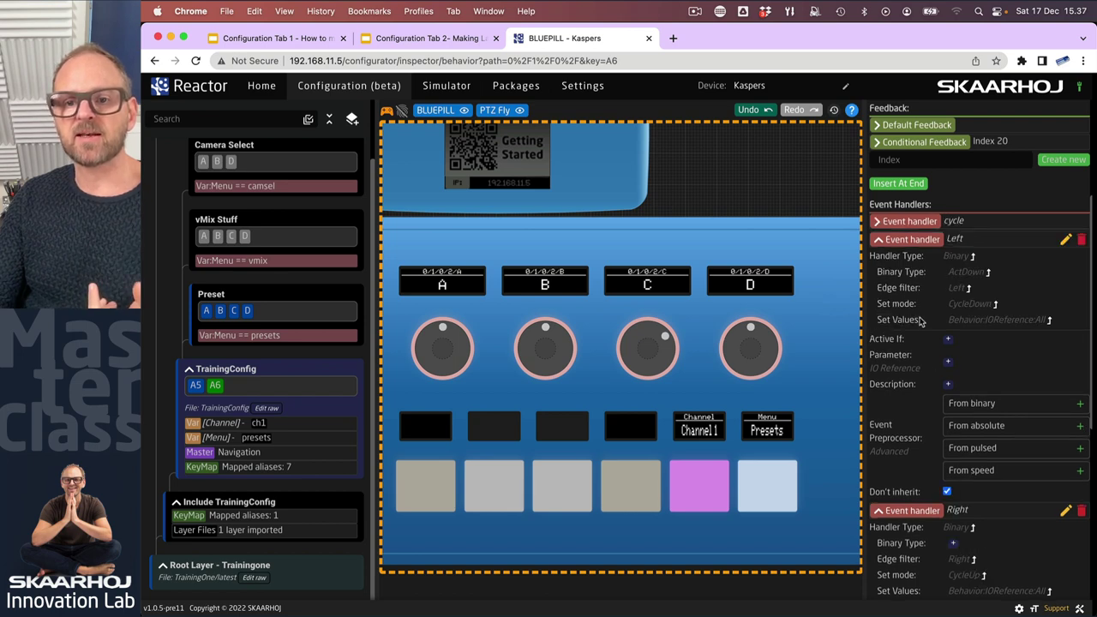
Step: Simulate the Menu button and the neighbouring Channel button, including the Channel button's side edges, to compare how they cycle
click(769, 503)
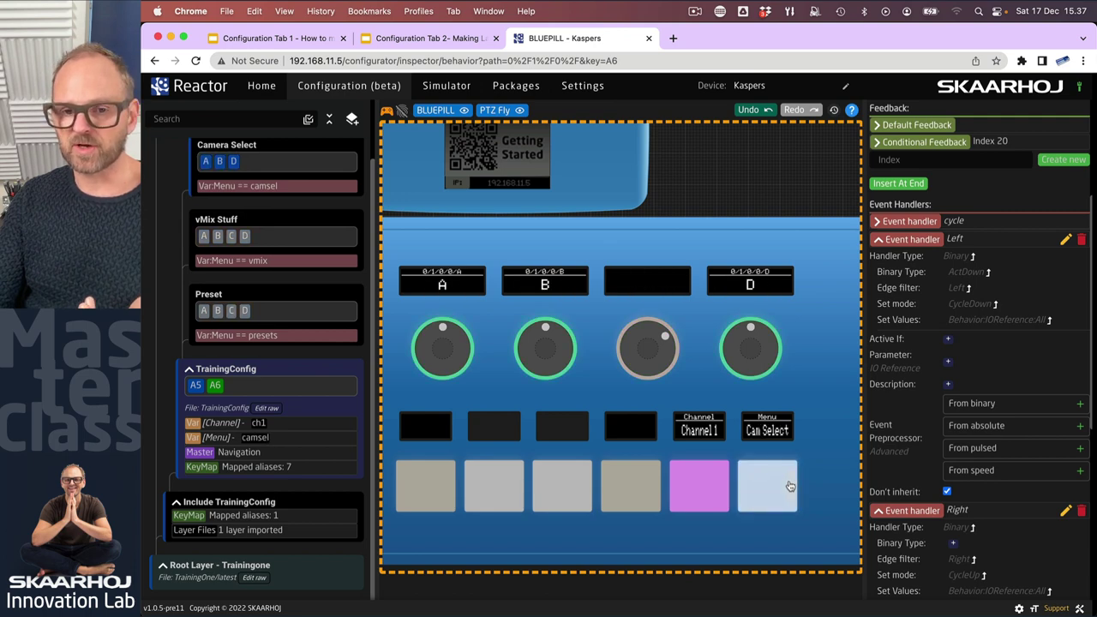
click(693, 498)
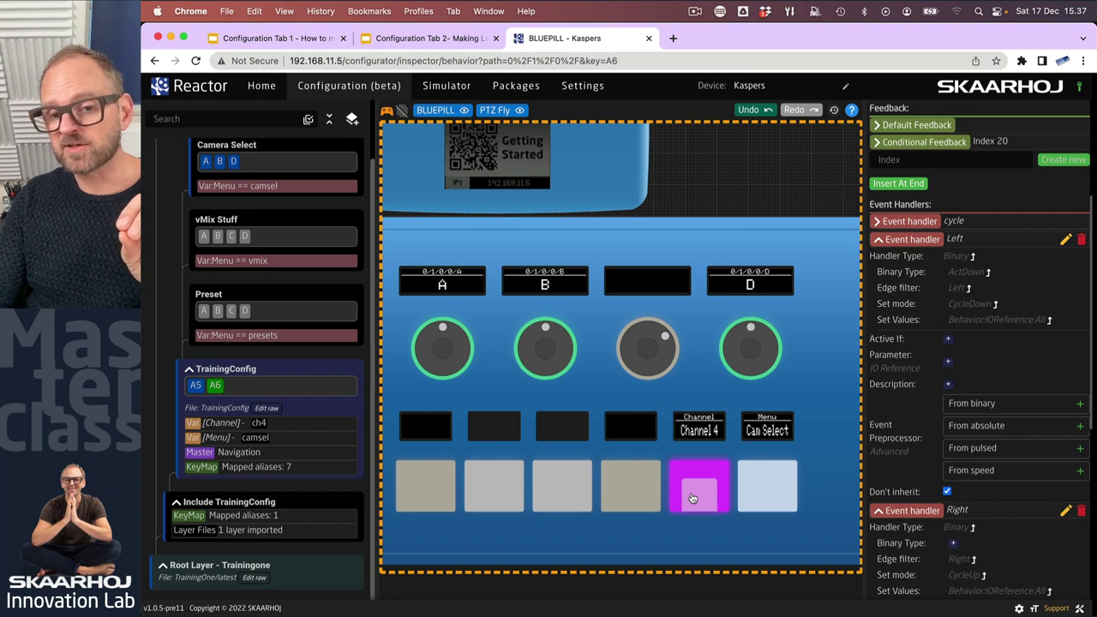
click(694, 497)
click(722, 486)
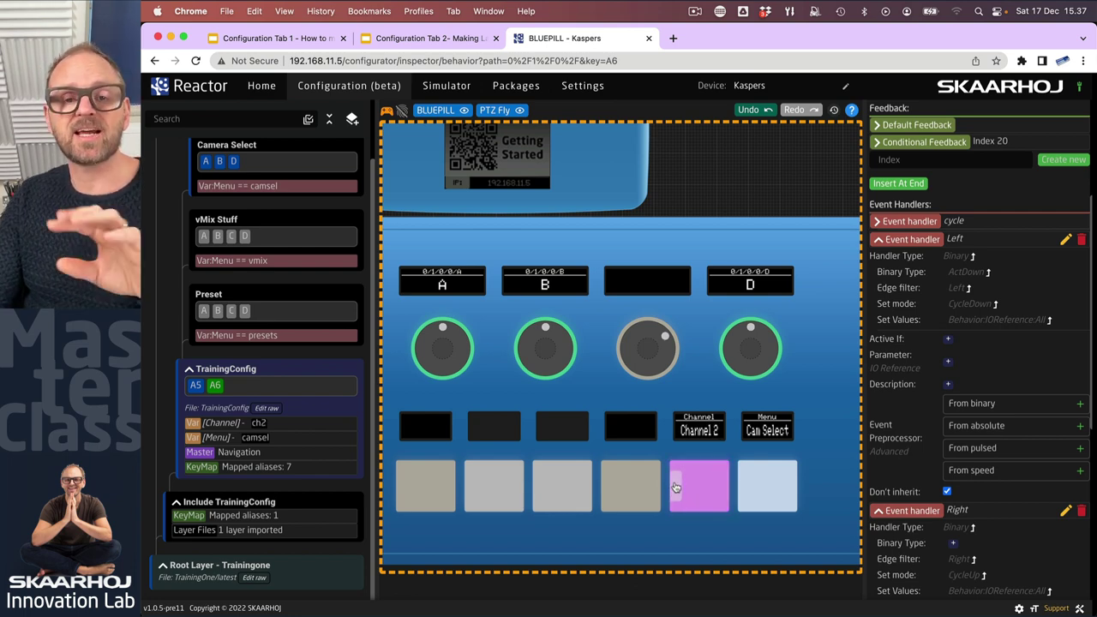
click(699, 493)
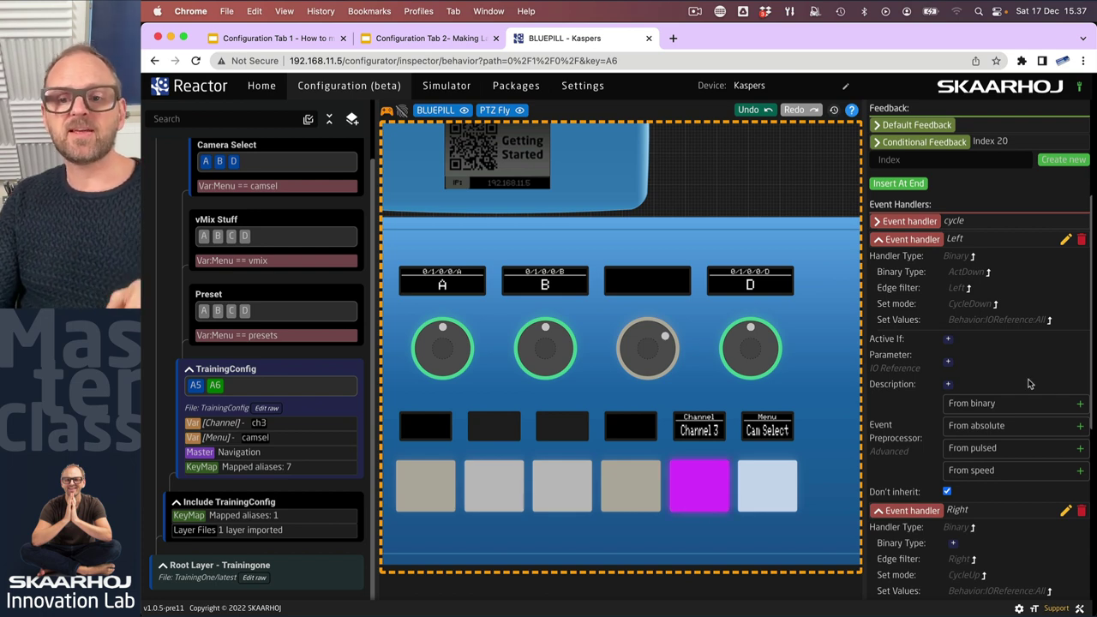
Step: Collapse the Left and Right event handlers and create a new event handler named "top" on button A6
click(880, 241)
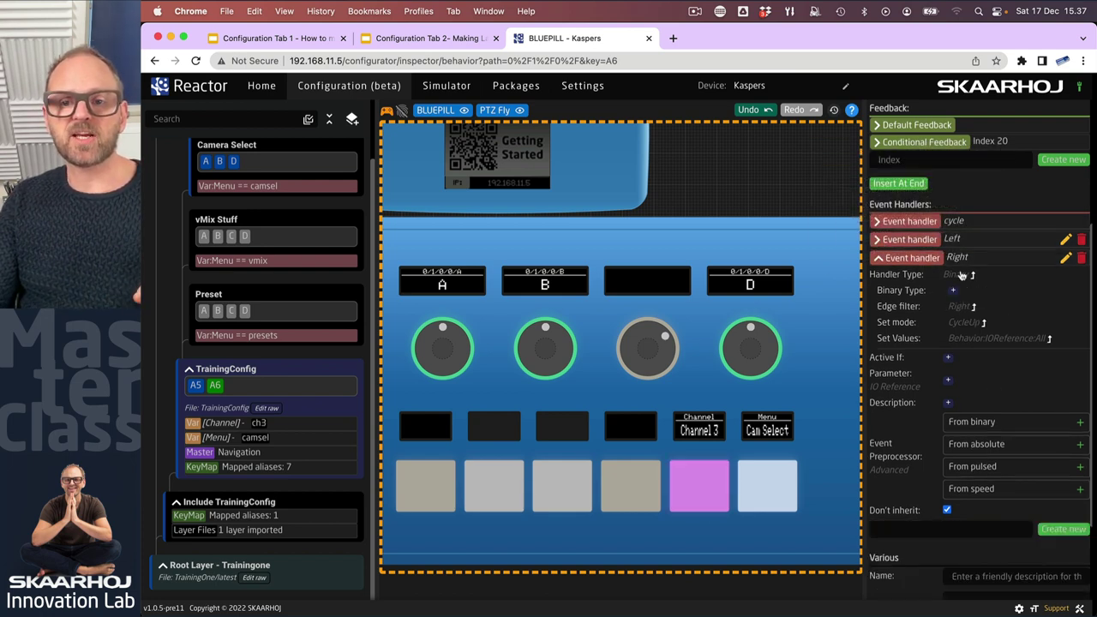
click(879, 258)
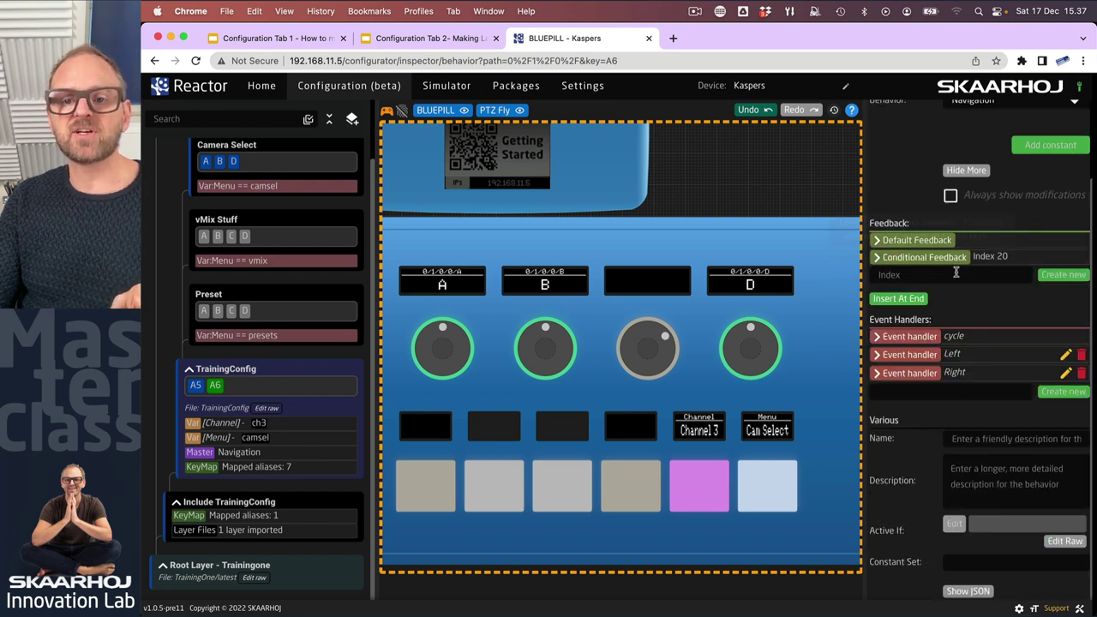
click(944, 395)
text(top)
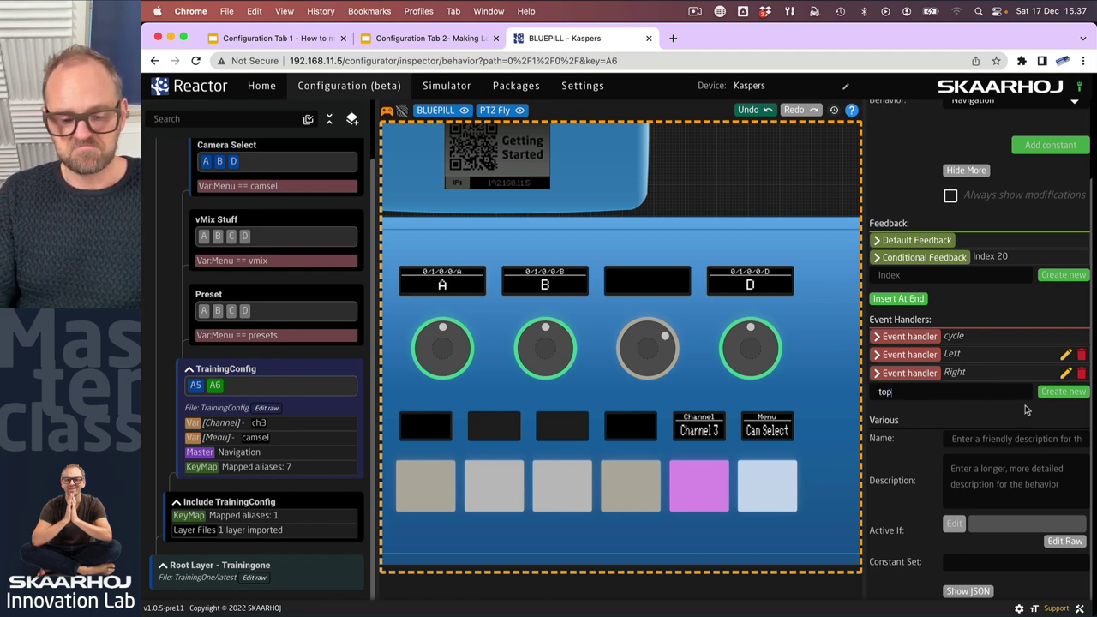
text(vmix)
key(BackSpace)
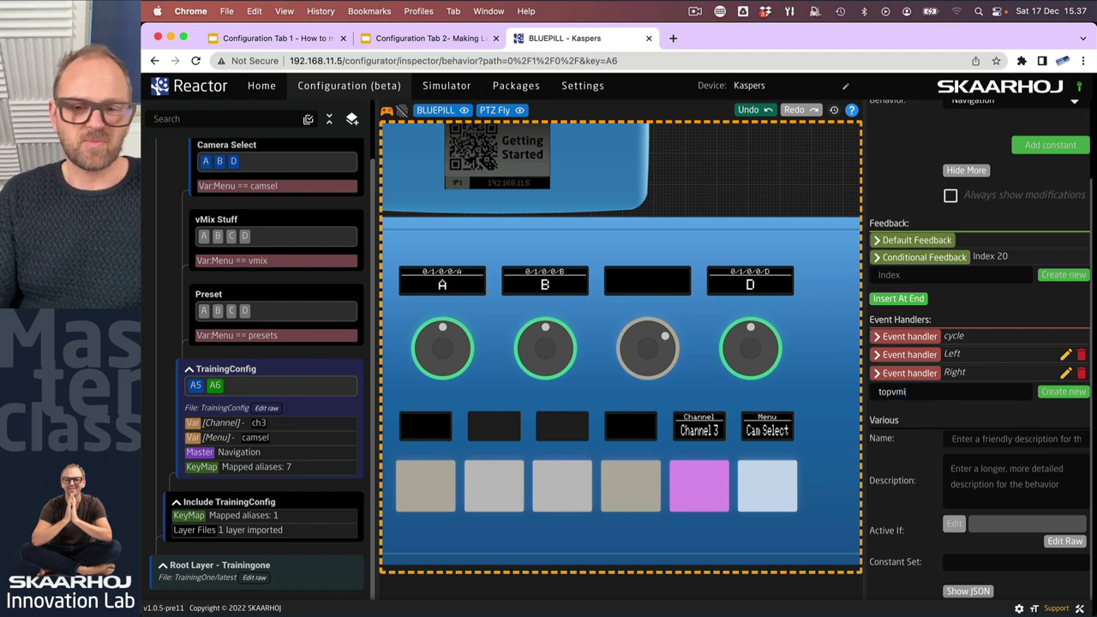
key(BackSpace)
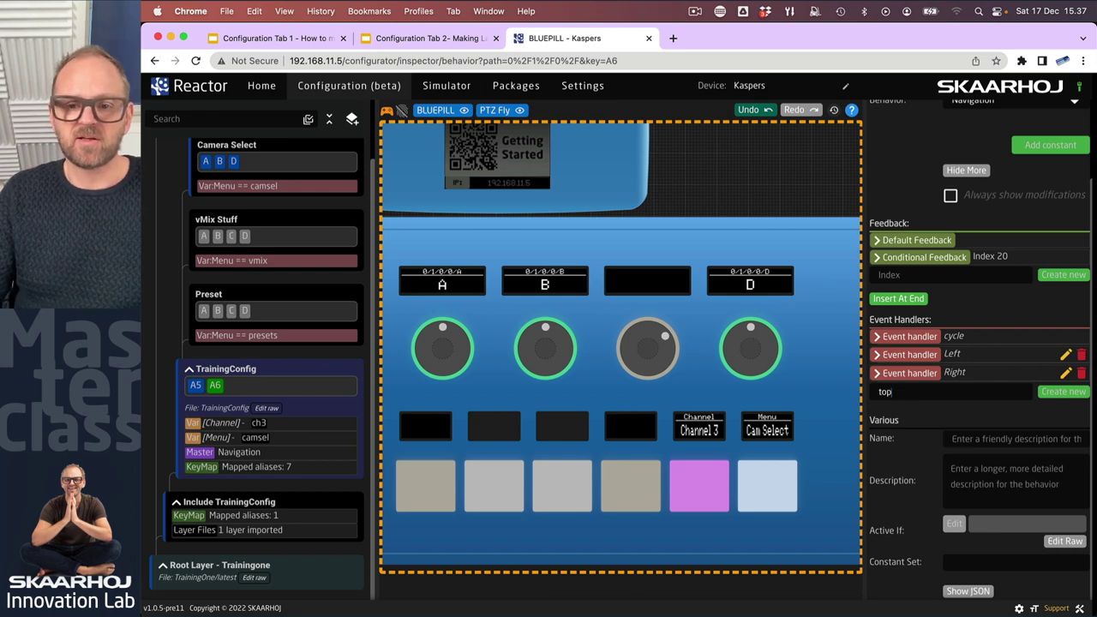
click(1063, 392)
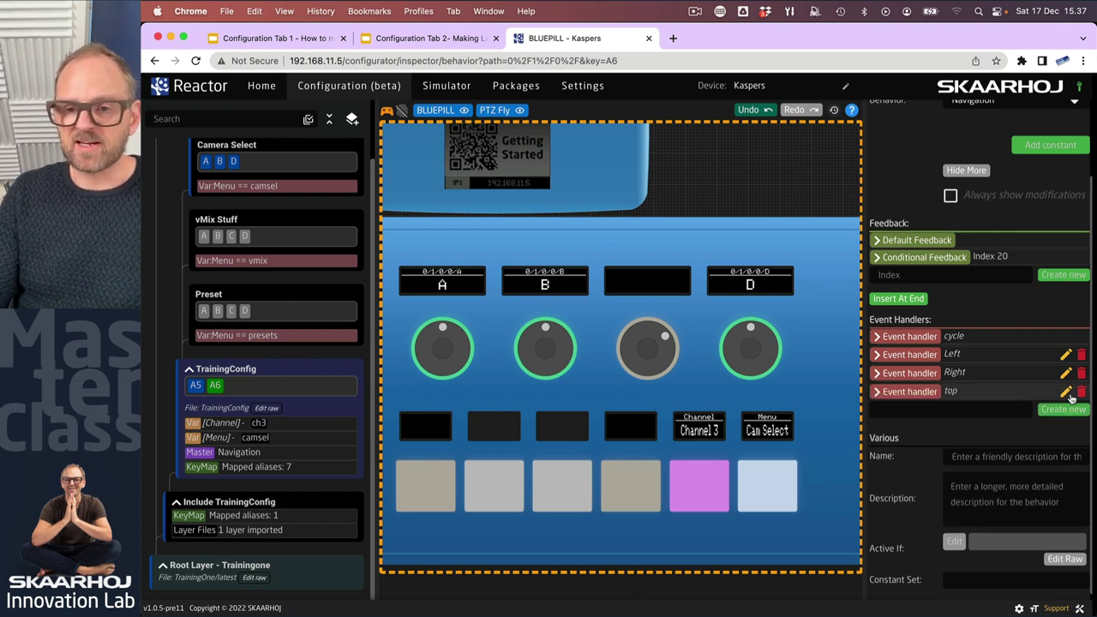
Step: Set the top event handler's type to Binary (Button) and its binary type to ActDown
click(877, 393)
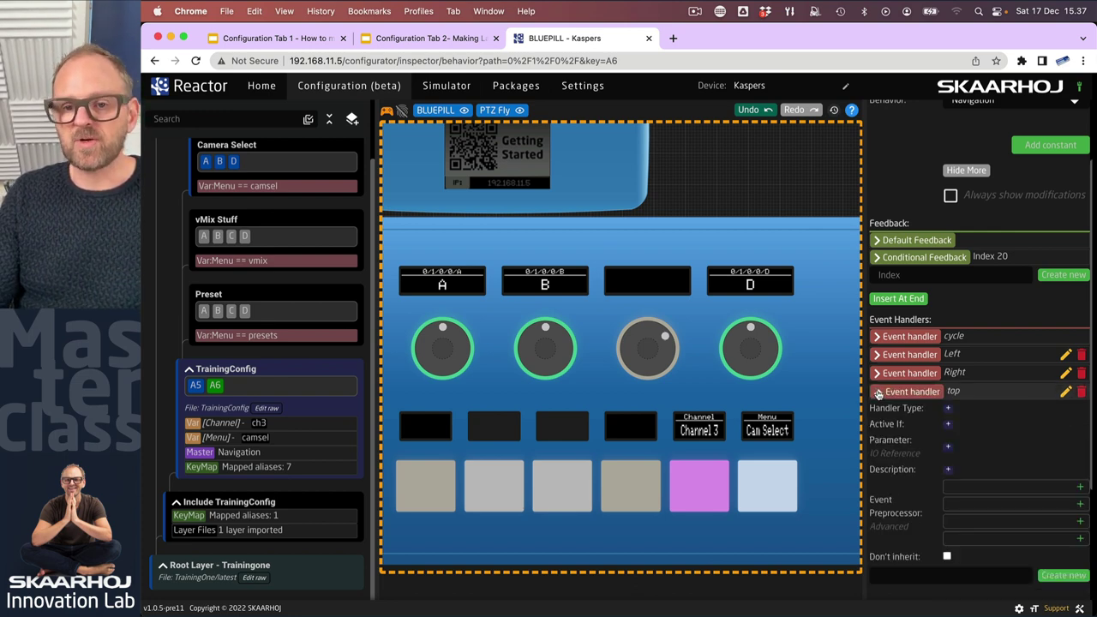
click(974, 414)
click(976, 410)
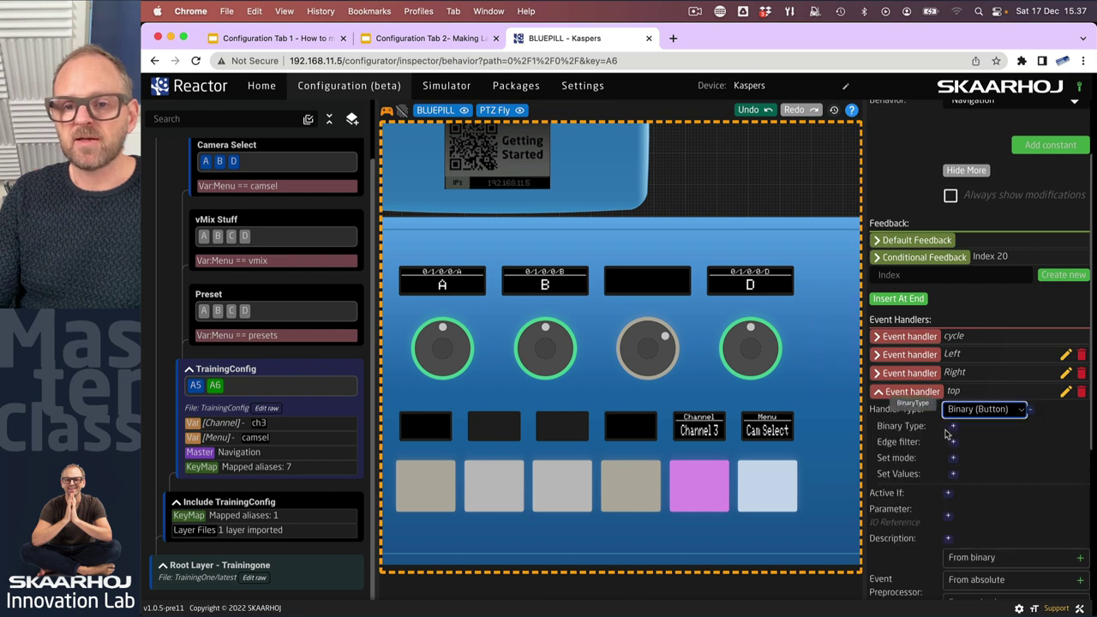
click(953, 426)
click(974, 428)
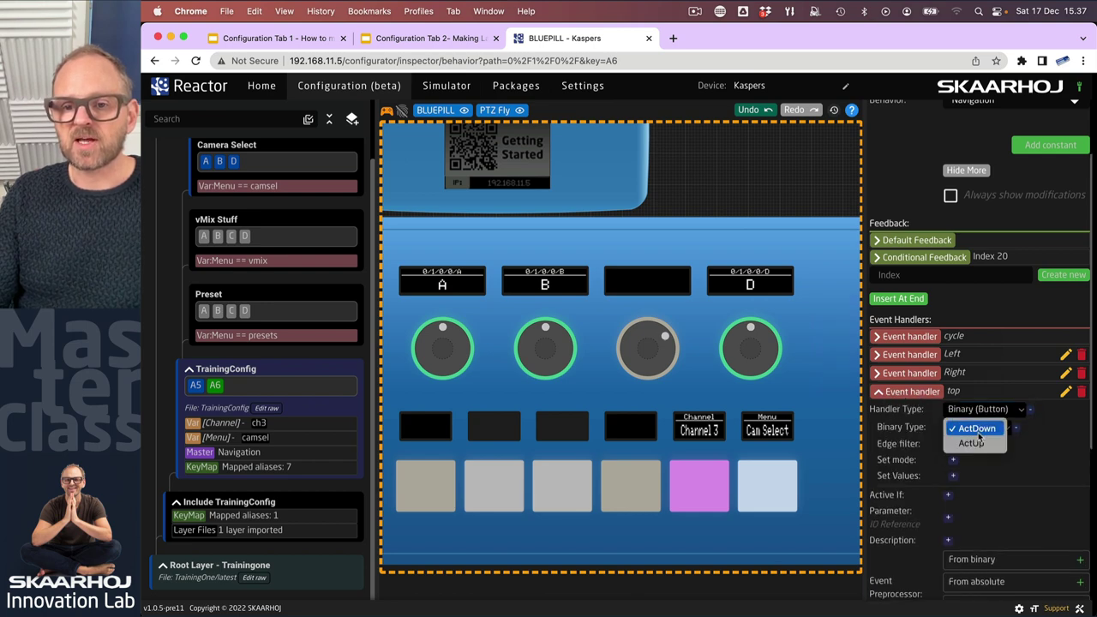
click(976, 429)
Step: Set the top event handler's edge filter to Top and its set mode to Cycle Up and Roll Over
click(953, 444)
click(975, 445)
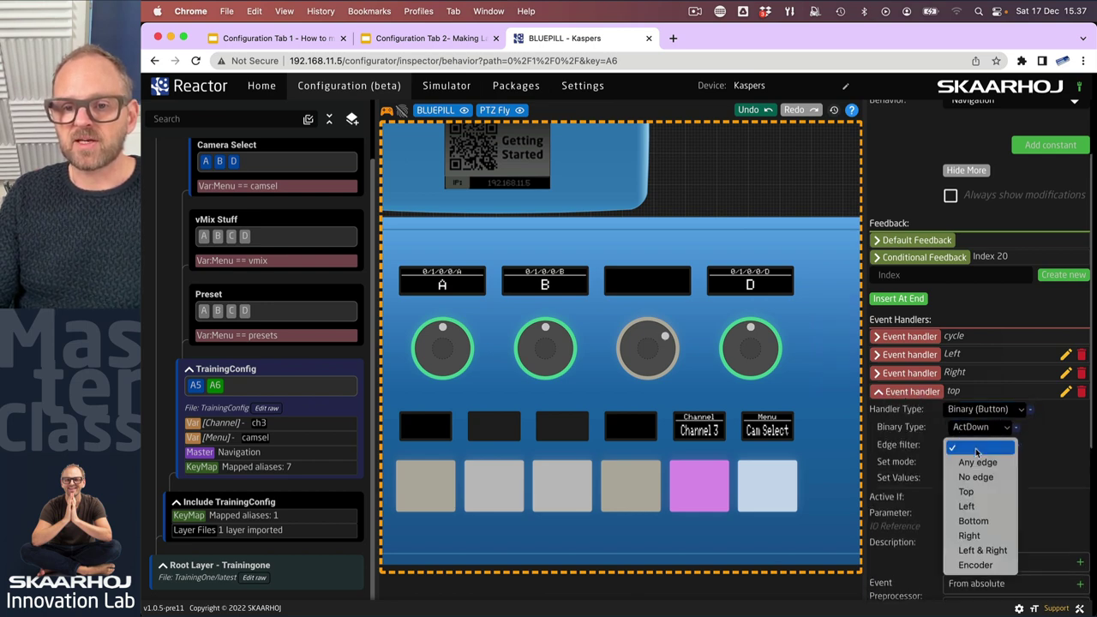
click(967, 492)
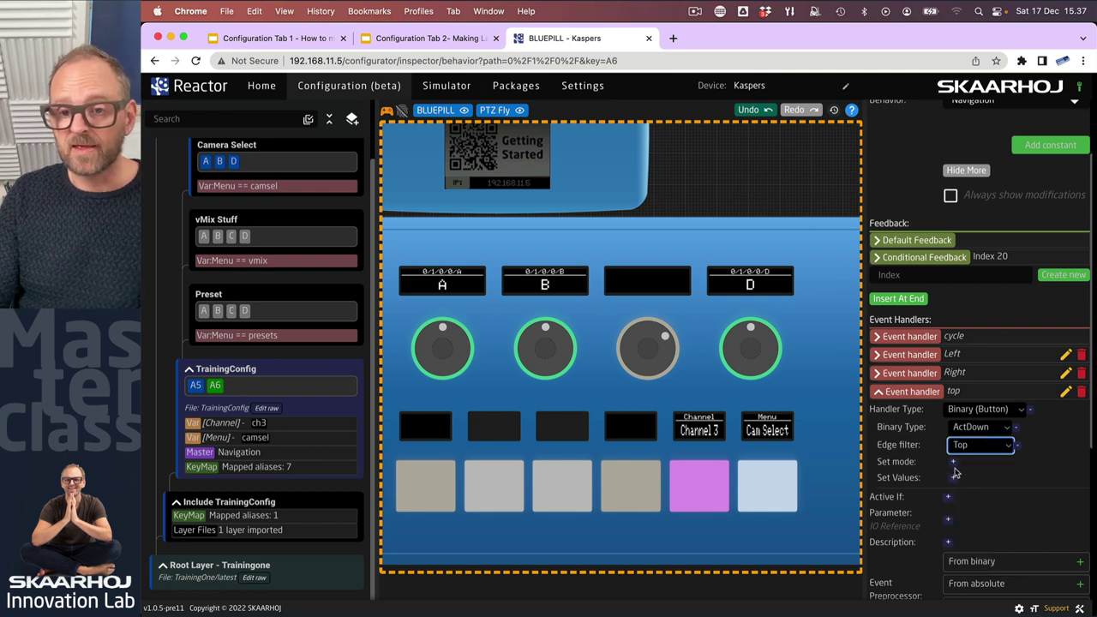
click(954, 463)
click(974, 463)
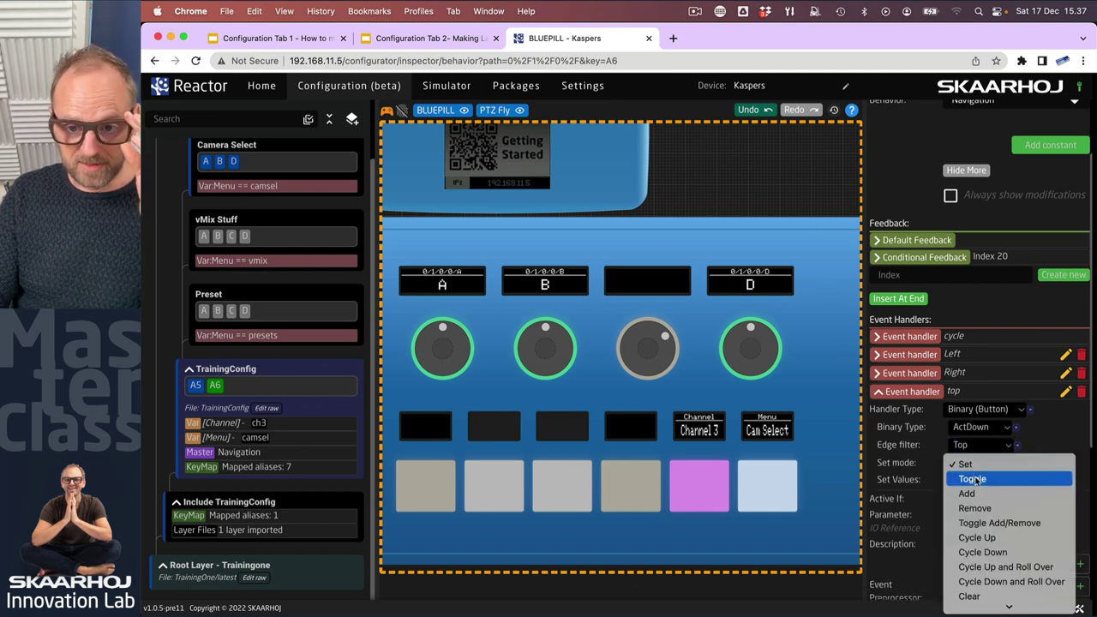
click(1026, 571)
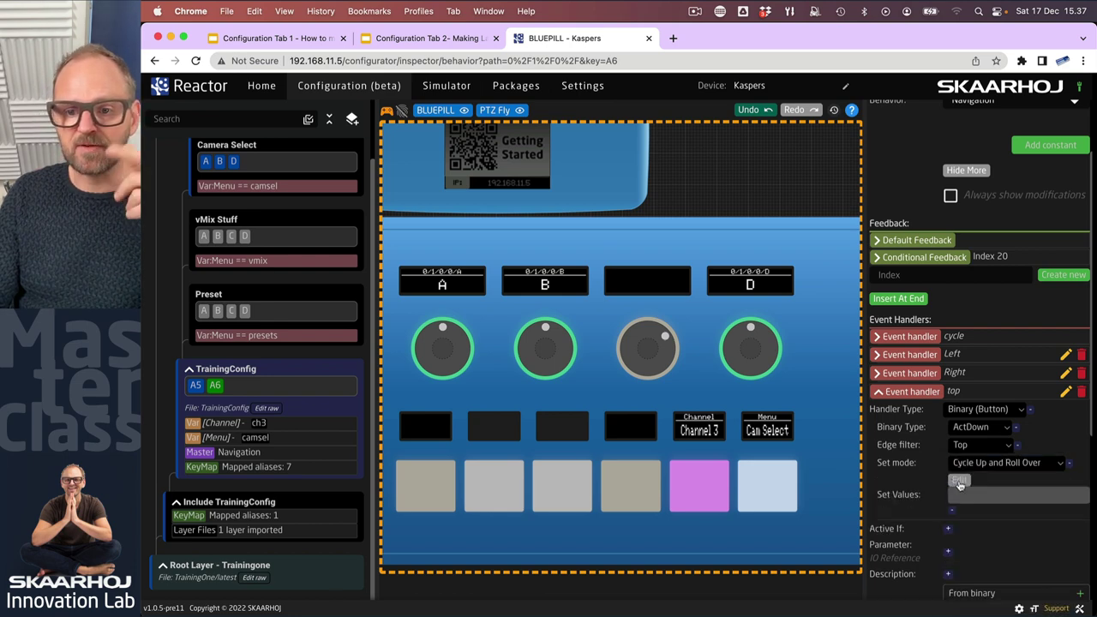
click(960, 482)
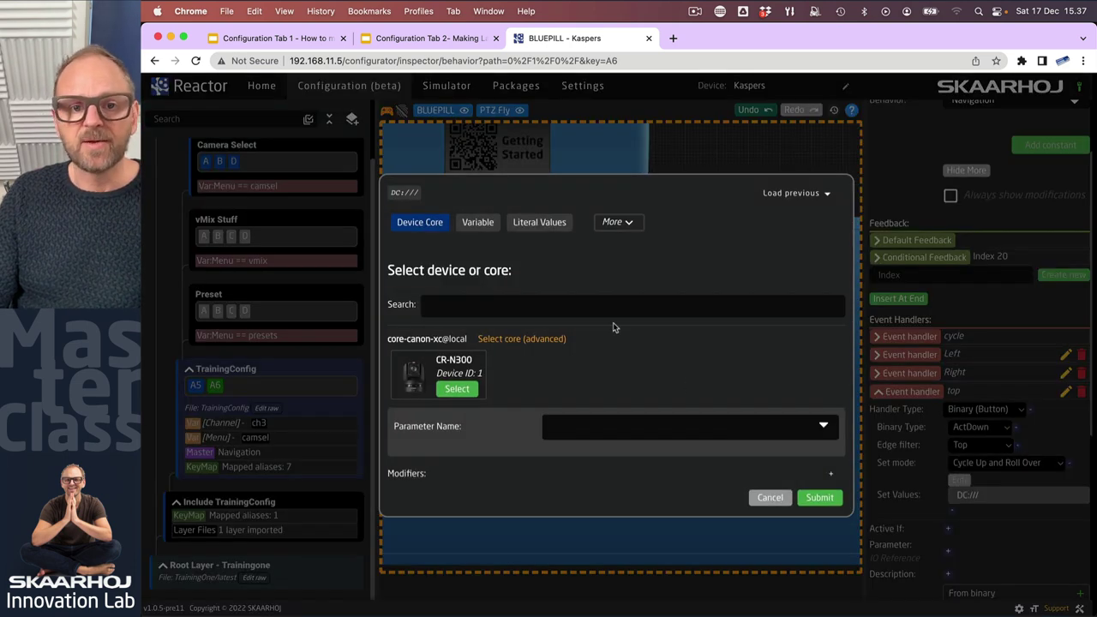
click(487, 229)
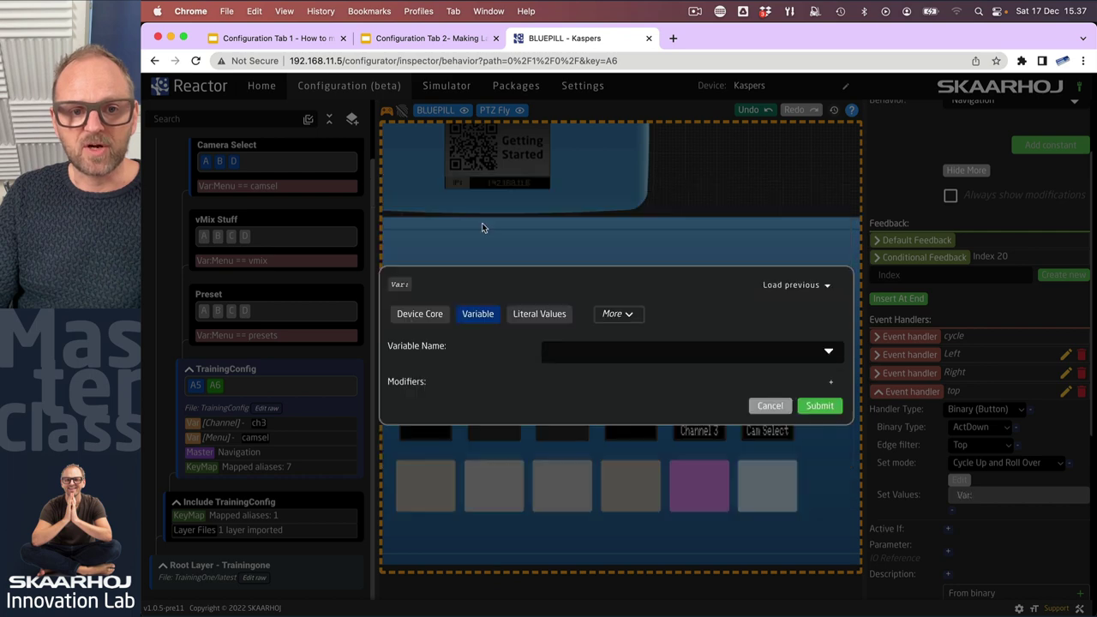
click(624, 316)
click(549, 331)
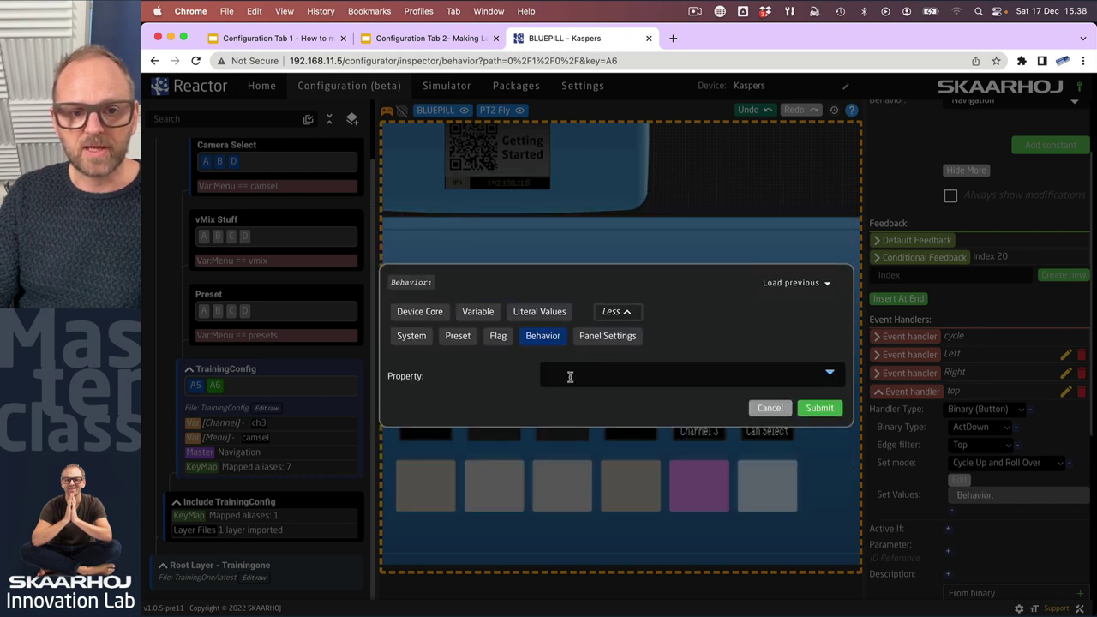
click(576, 377)
click(795, 282)
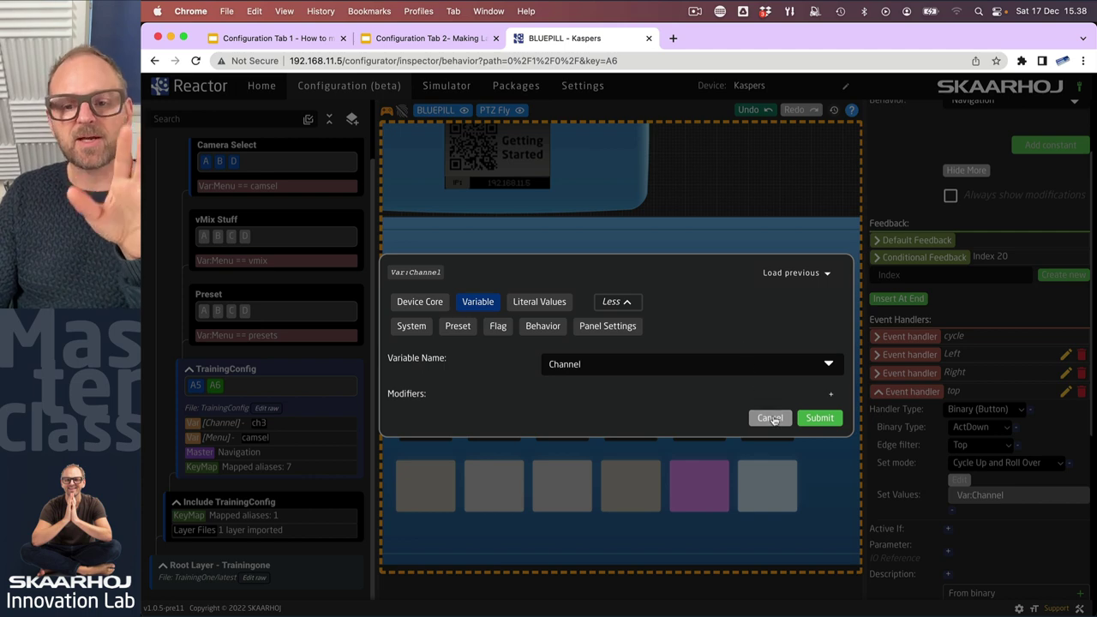
click(771, 418)
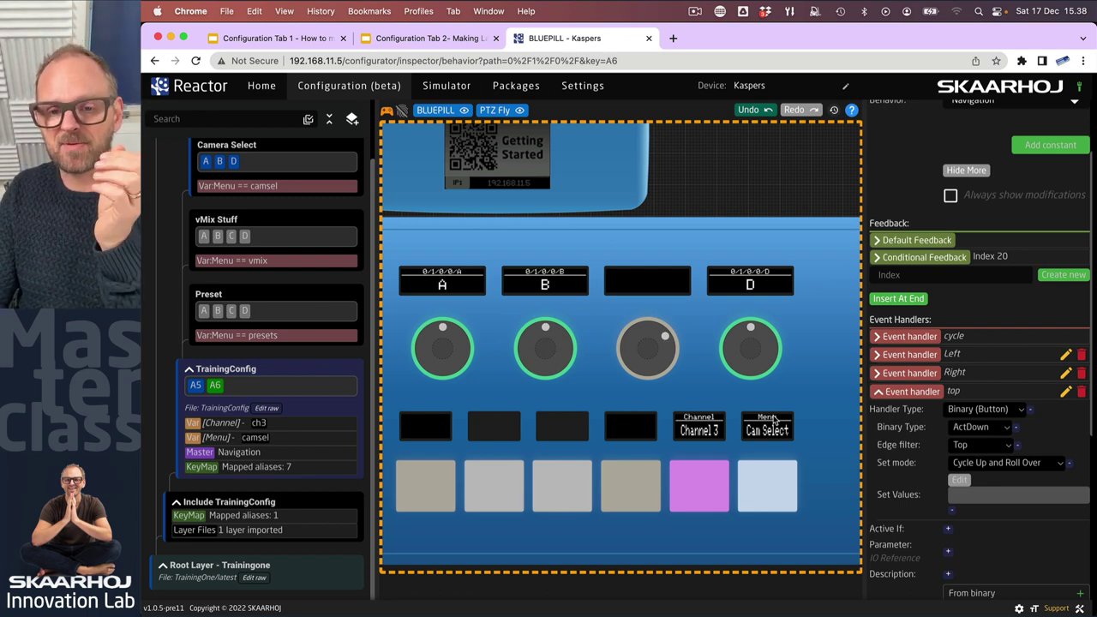
Step: Set the top event handler's Set Values to the variable Channel with the modifier All
click(959, 480)
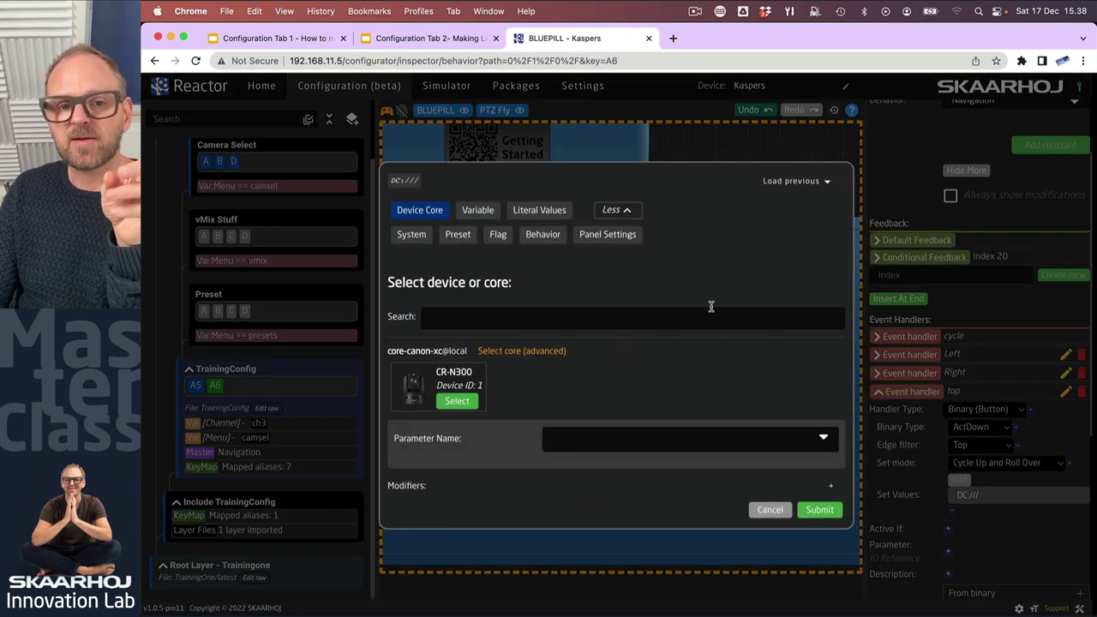
click(479, 212)
click(602, 357)
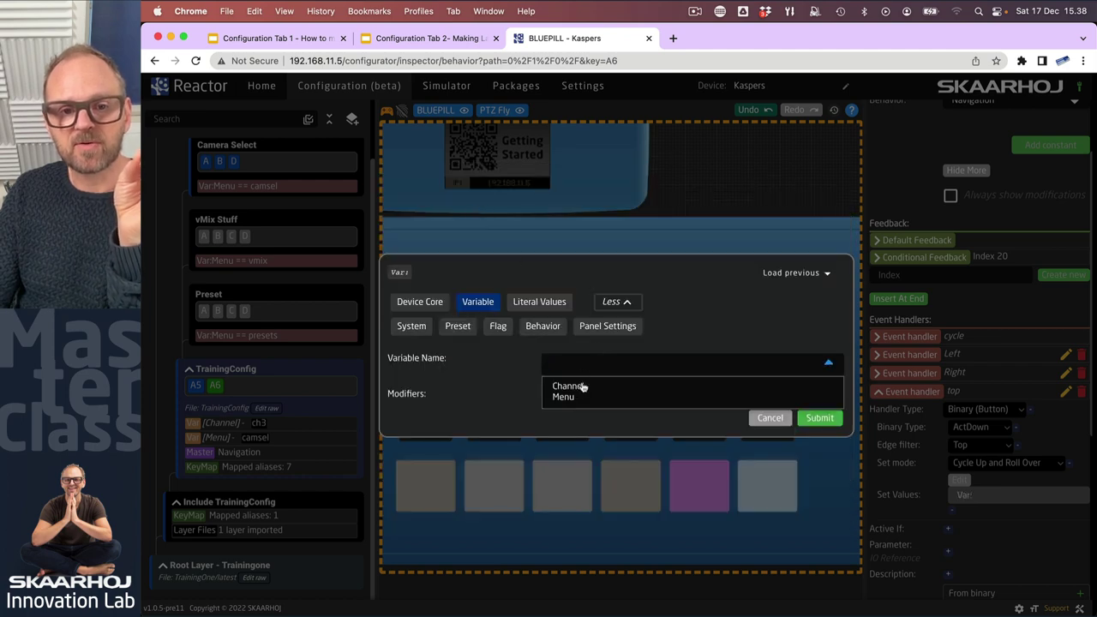
click(574, 387)
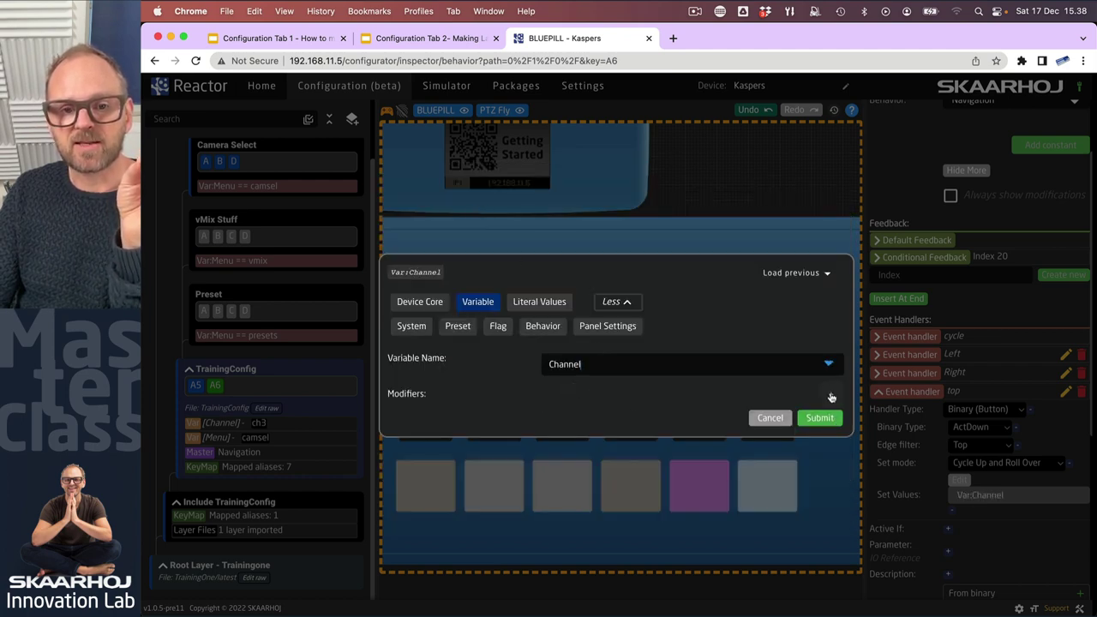
click(831, 397)
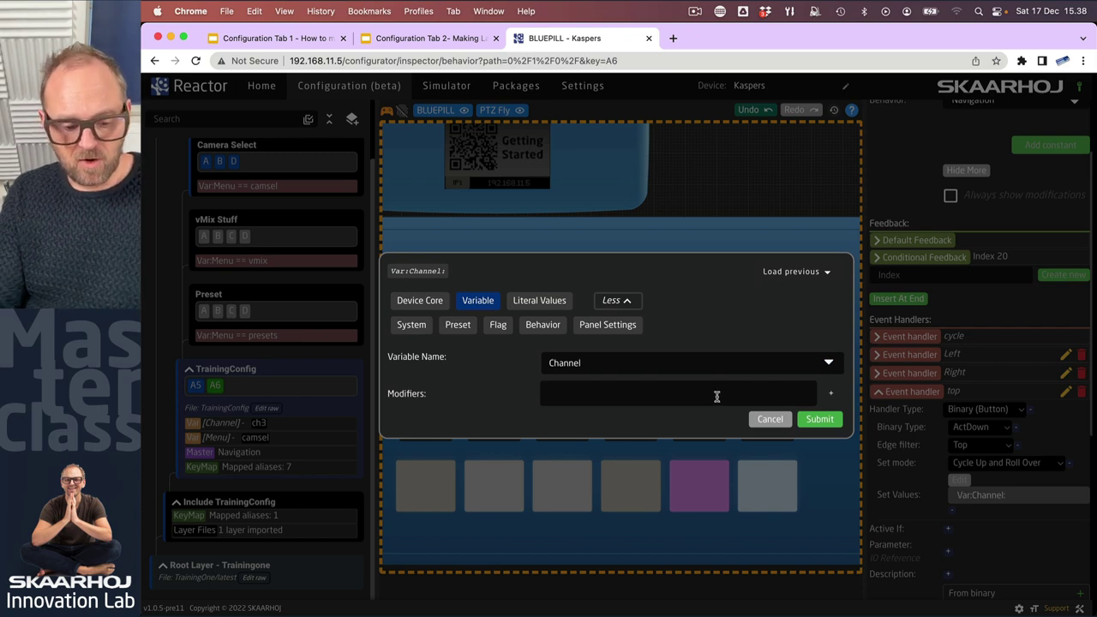
text(All)
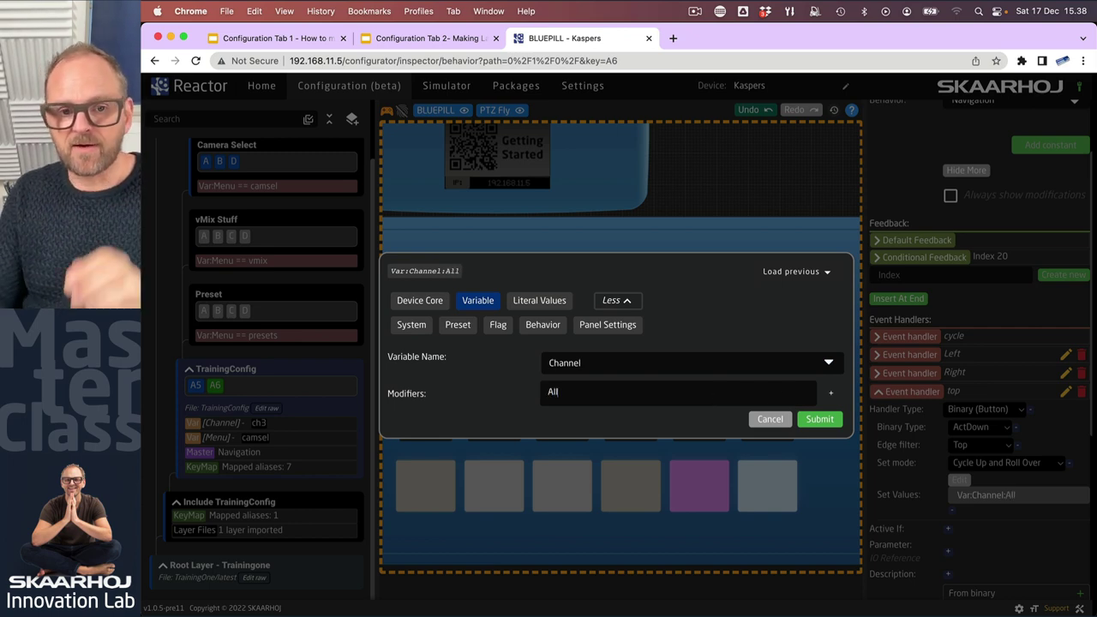
click(810, 420)
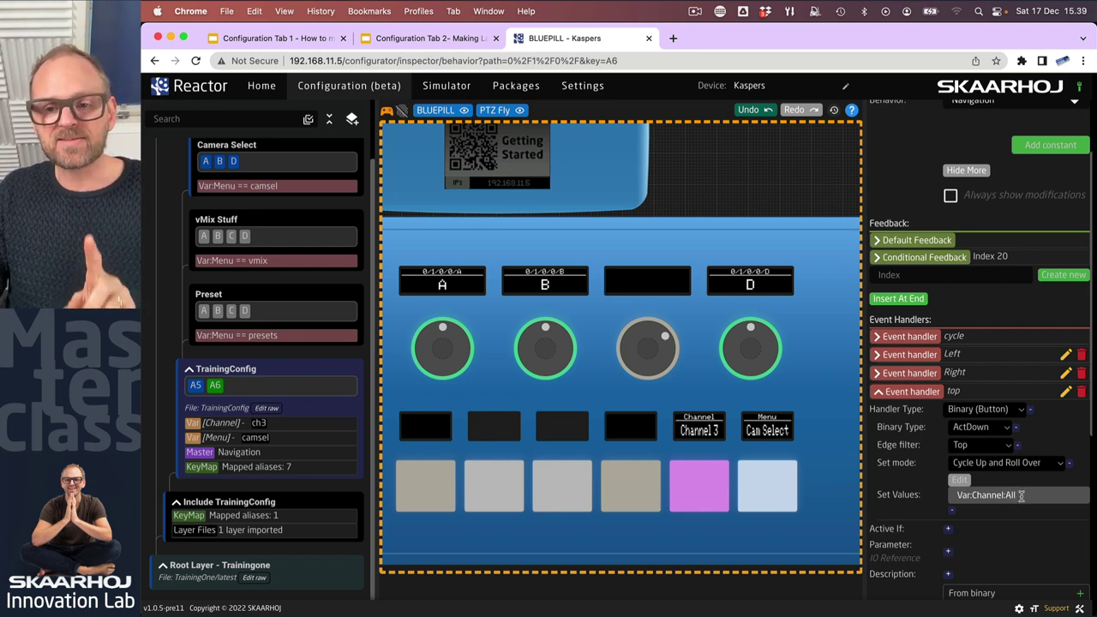
drag(1016, 495, 952, 497)
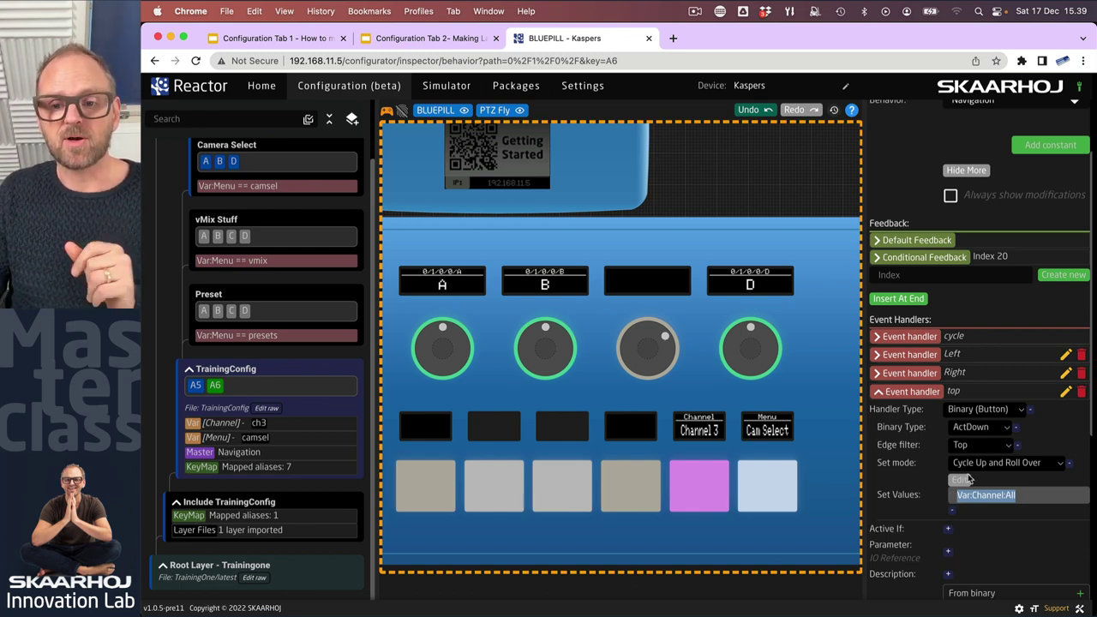
Step: Simulate the Menu button at its top edge and in its lower part to test which event handlers respond
click(765, 470)
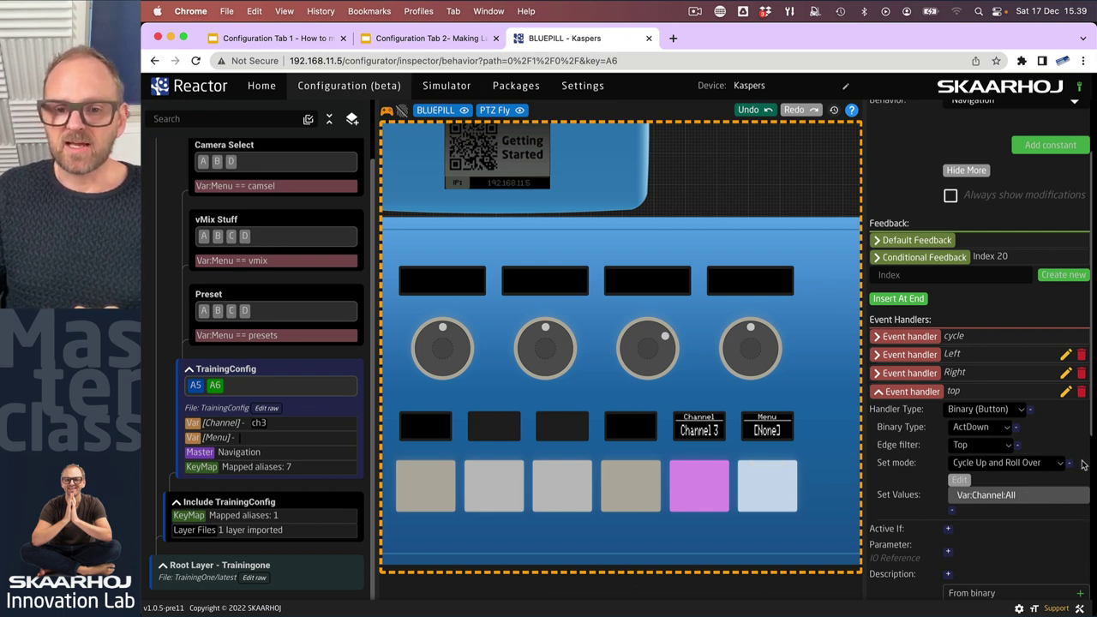
scroll(1078, 463, down, 2)
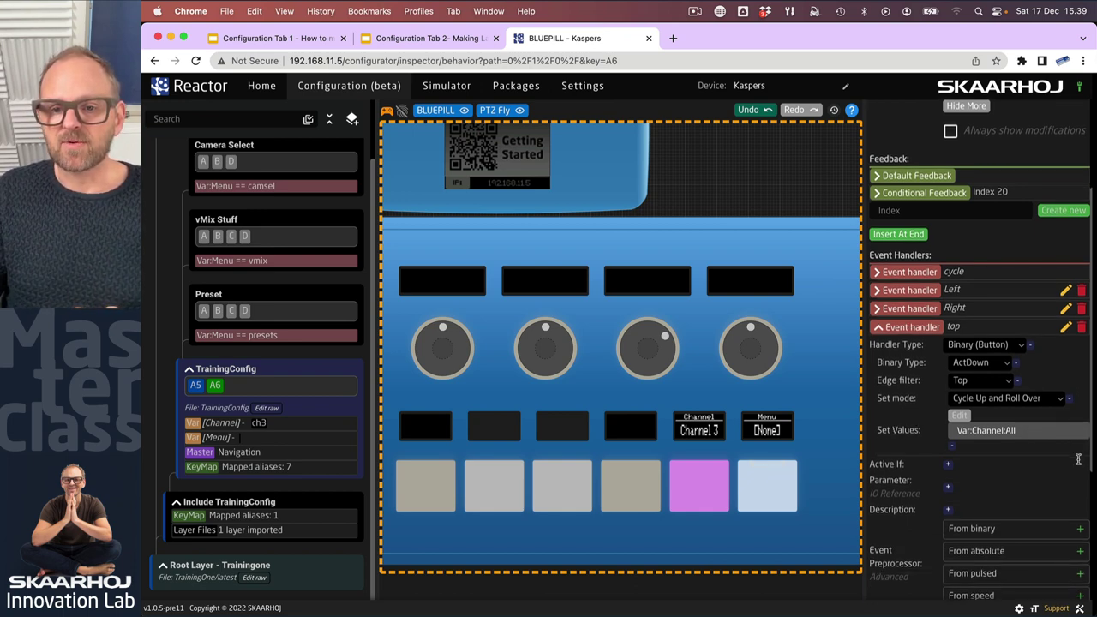
click(766, 502)
click(766, 502)
click(766, 502)
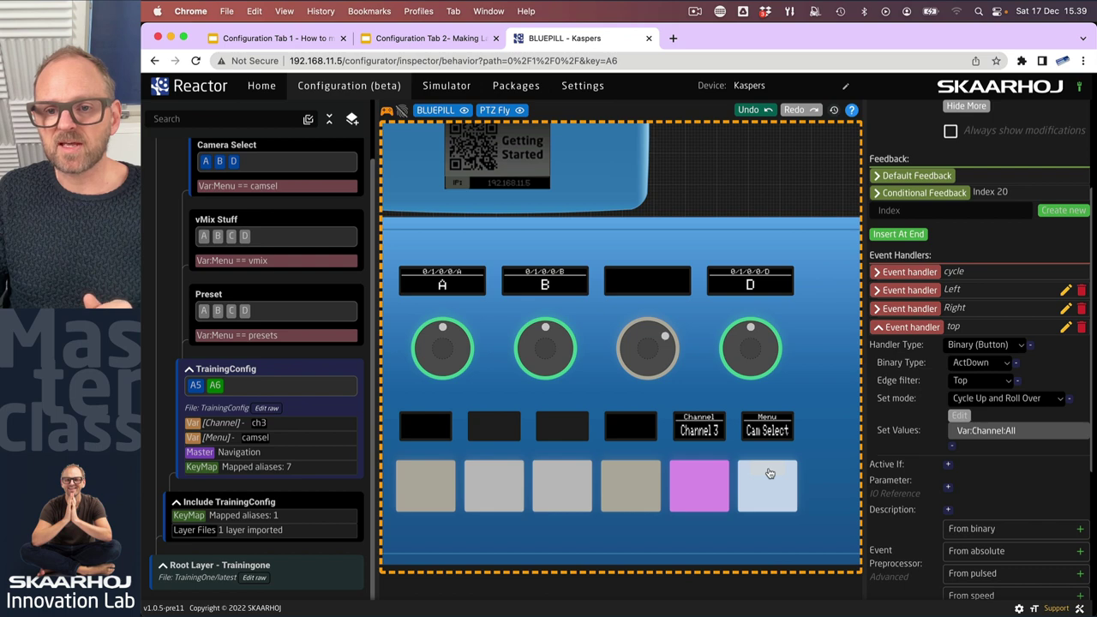
click(769, 473)
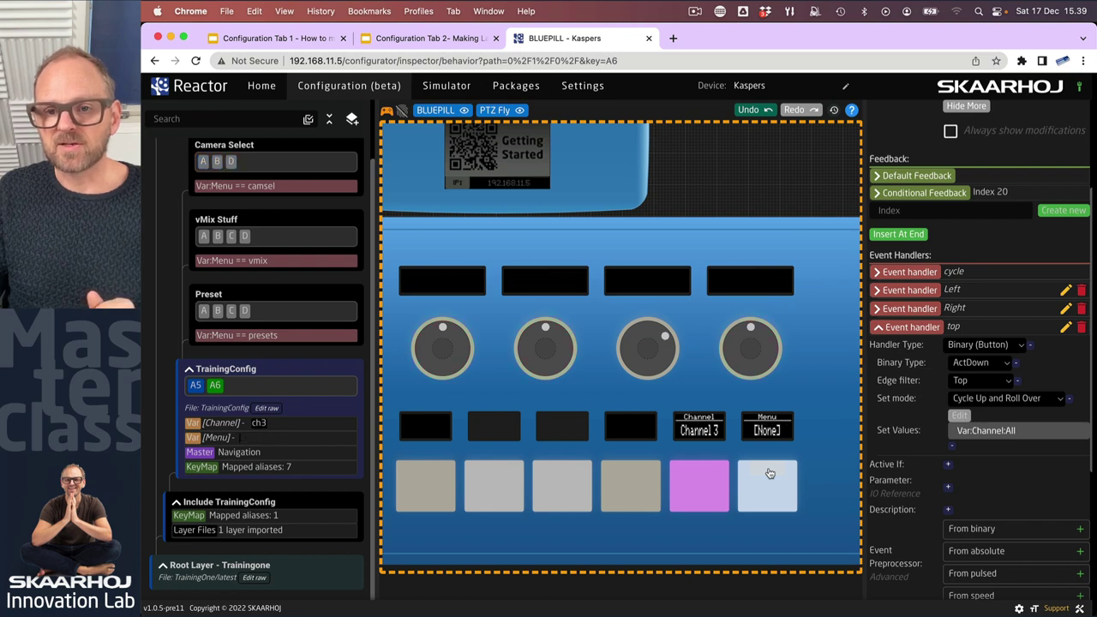
Step: Compare the inherited cycle event handler with the top handler, and examine A6's Default Feedback and its IO Reference parameter
click(879, 329)
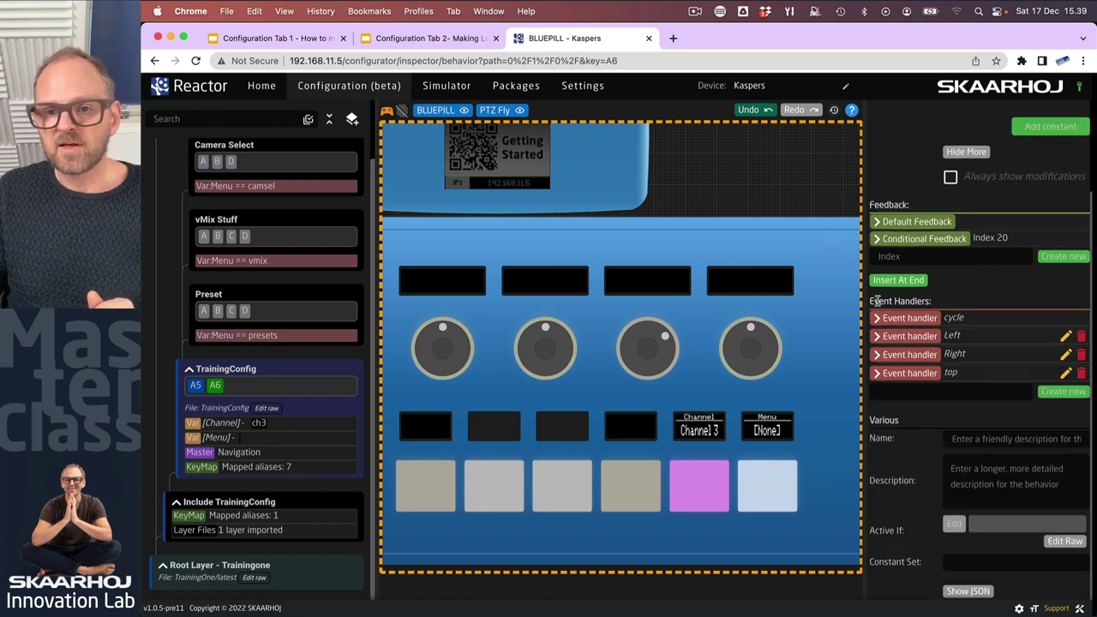
click(879, 319)
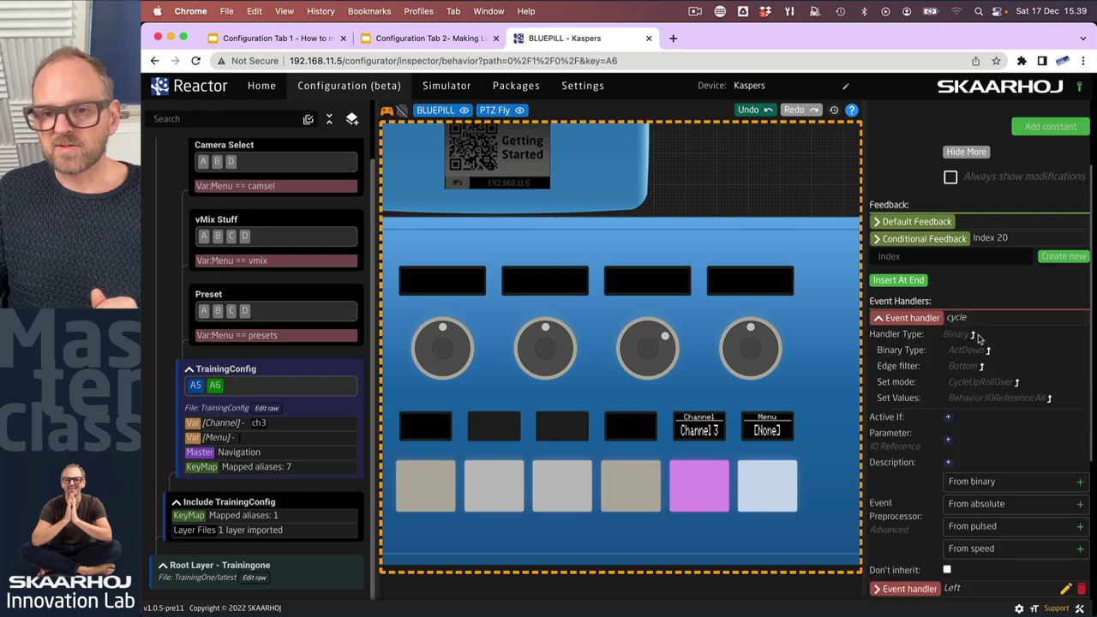
click(878, 319)
click(878, 373)
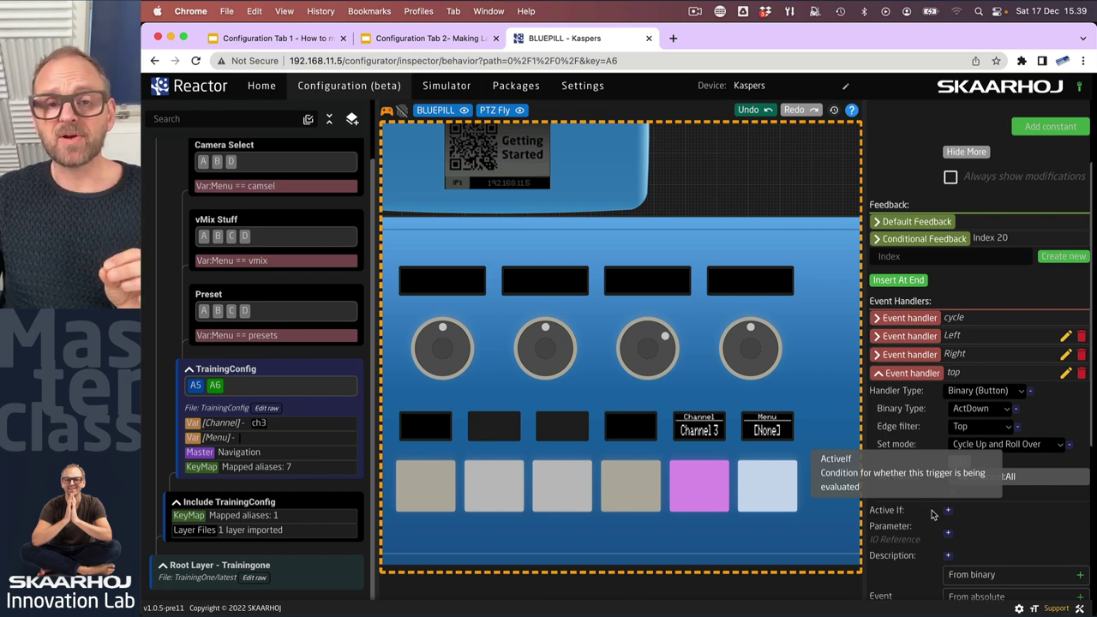
scroll(989, 283, up, 3)
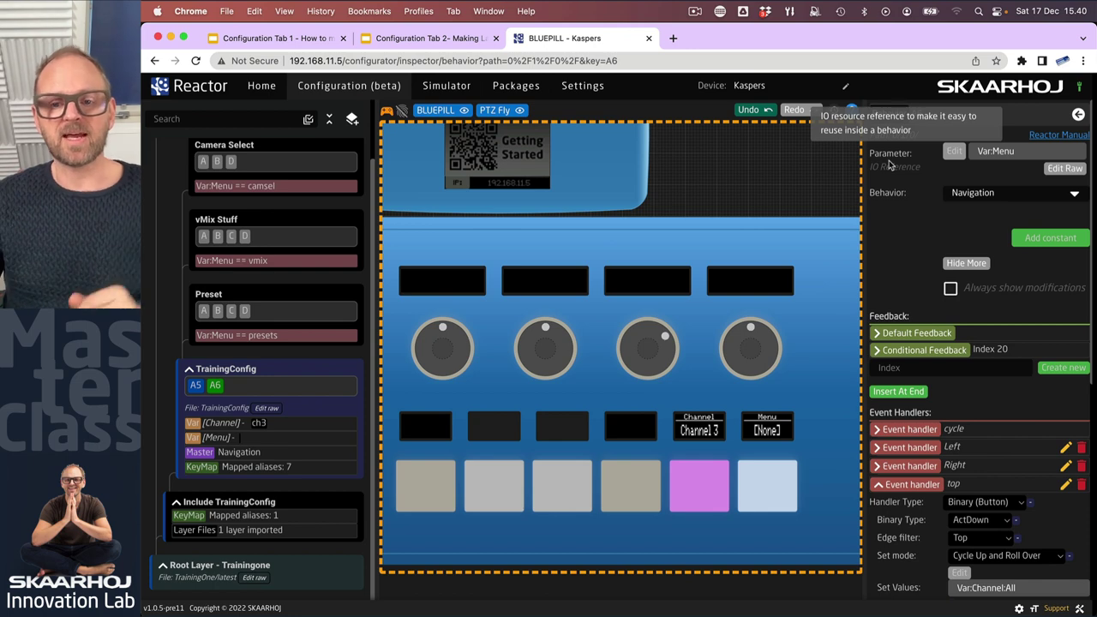
click(911, 332)
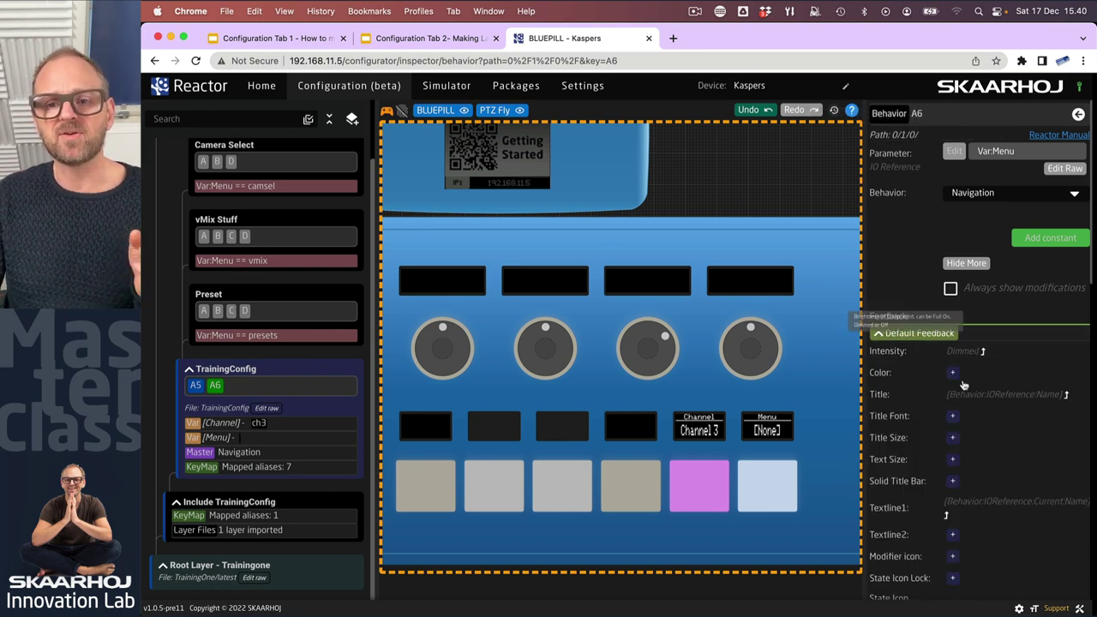
click(880, 336)
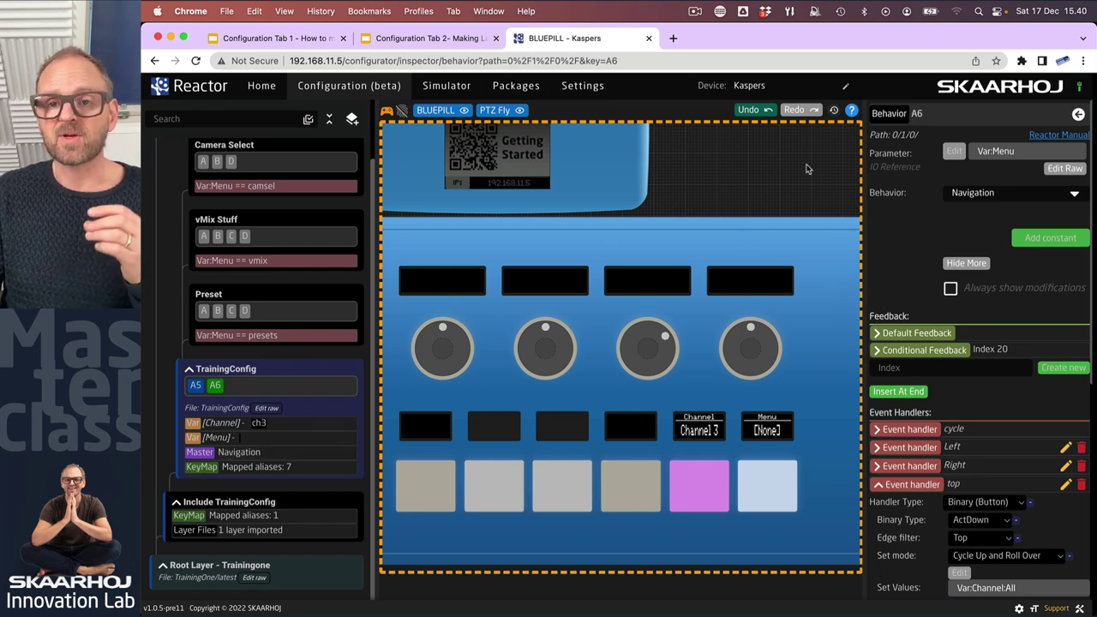
mouse_move(880, 163)
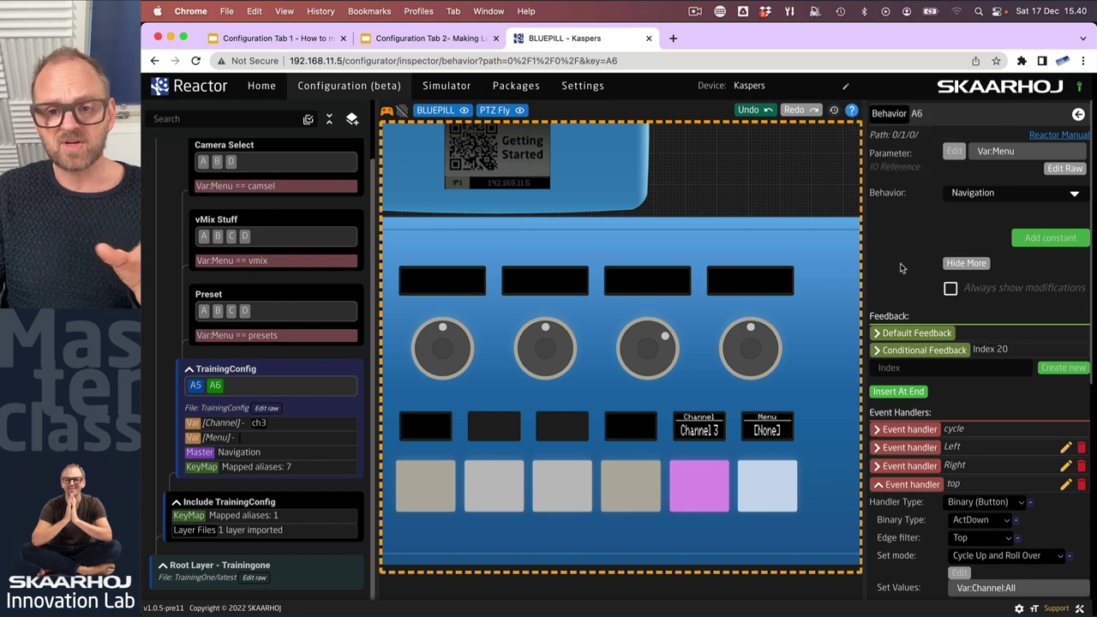
scroll(901, 286, down, 3)
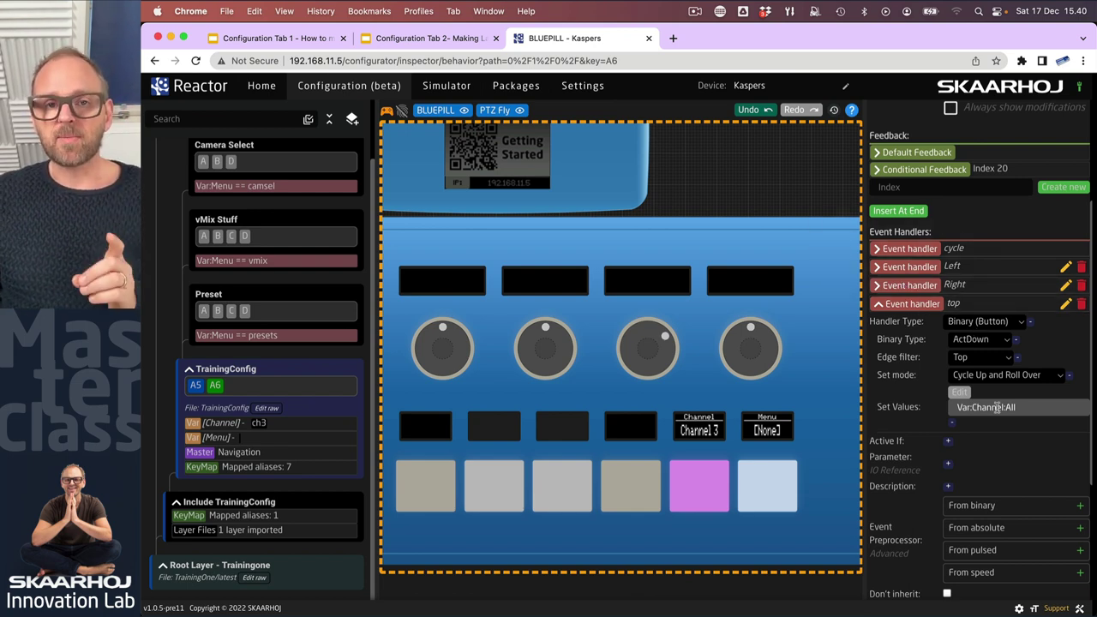
scroll(999, 407, up, 5)
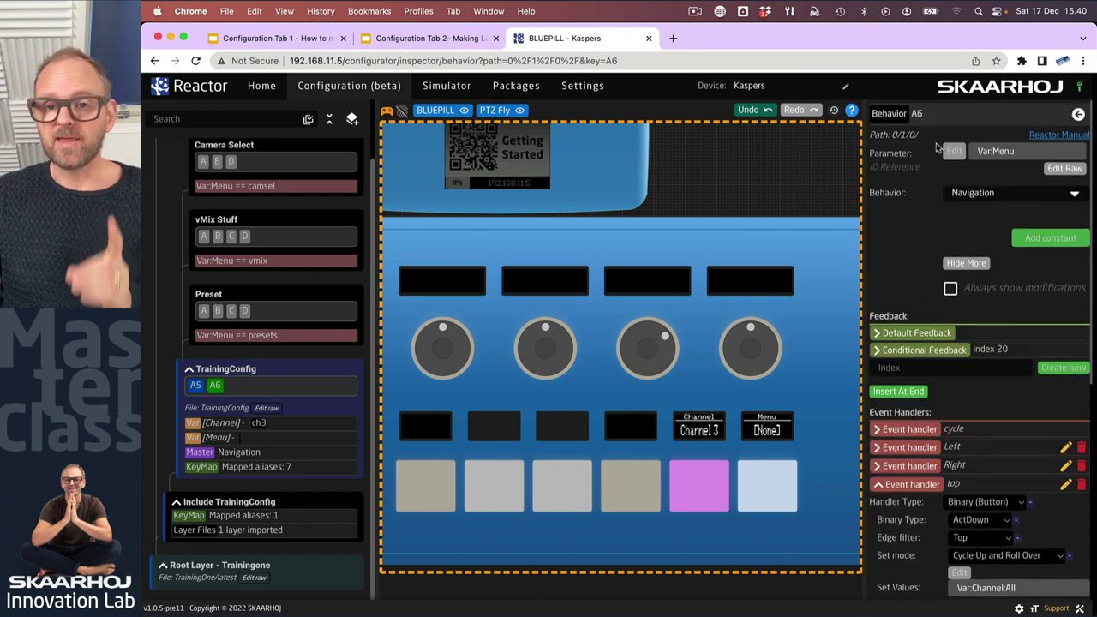
Step: Add an IO Reference parameter to the top event handler and set it to the variable Channel
scroll(965, 302, down, 7)
scroll(966, 302, down, 2)
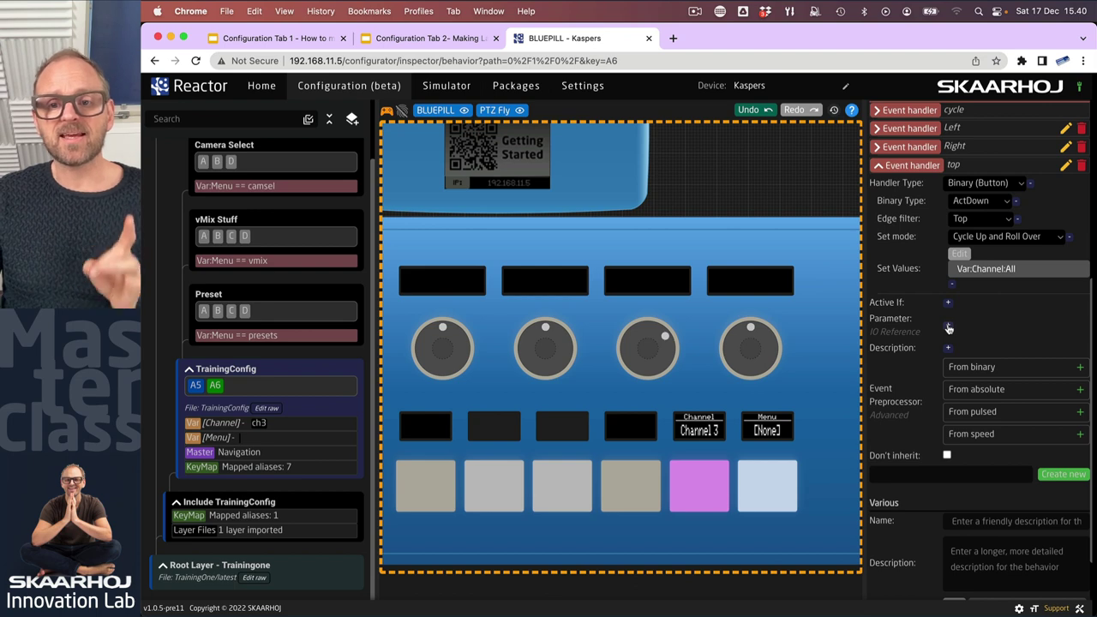
click(949, 326)
scroll(949, 343, up, 2)
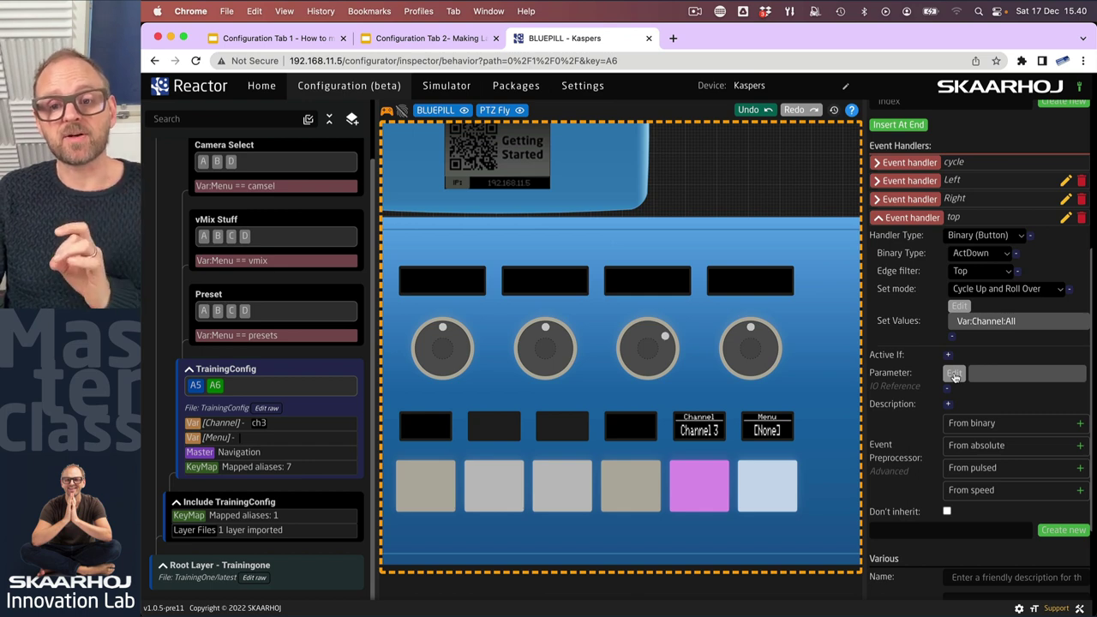
click(954, 375)
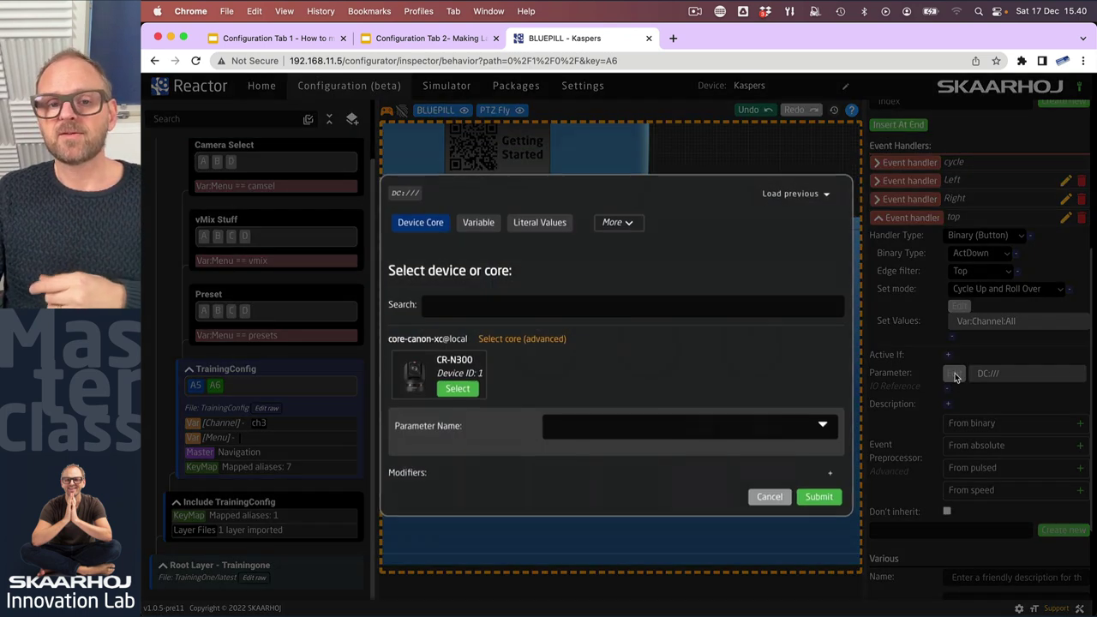
click(482, 228)
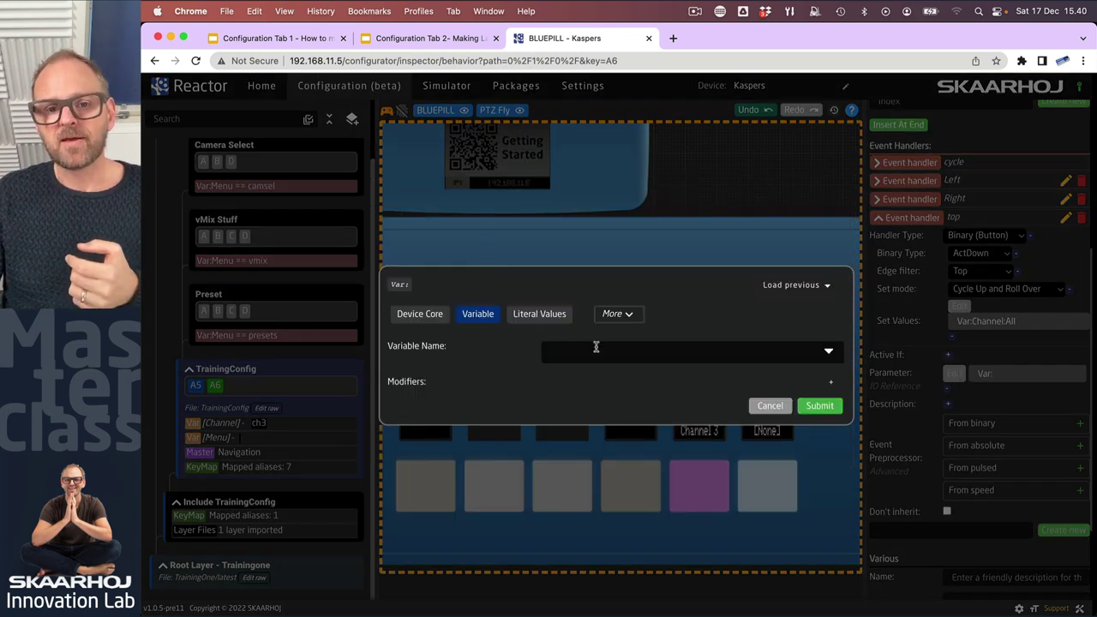
click(597, 346)
click(567, 373)
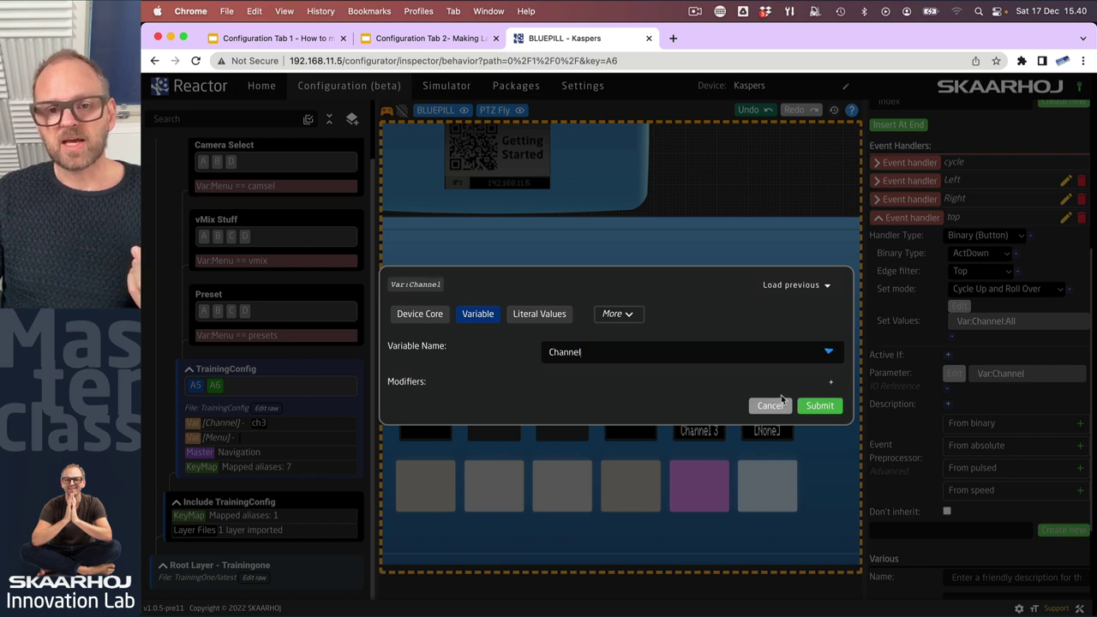
click(823, 405)
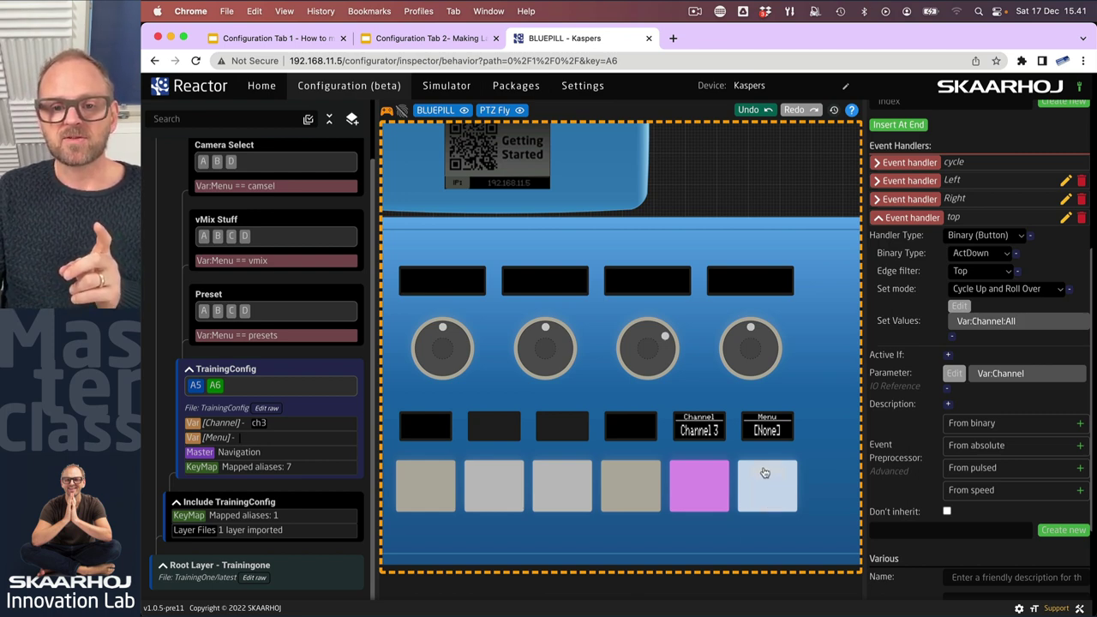
Step: Simulate the Menu button alternately in its lower part and at its top edge to test cycling of Menu and Channel
click(768, 503)
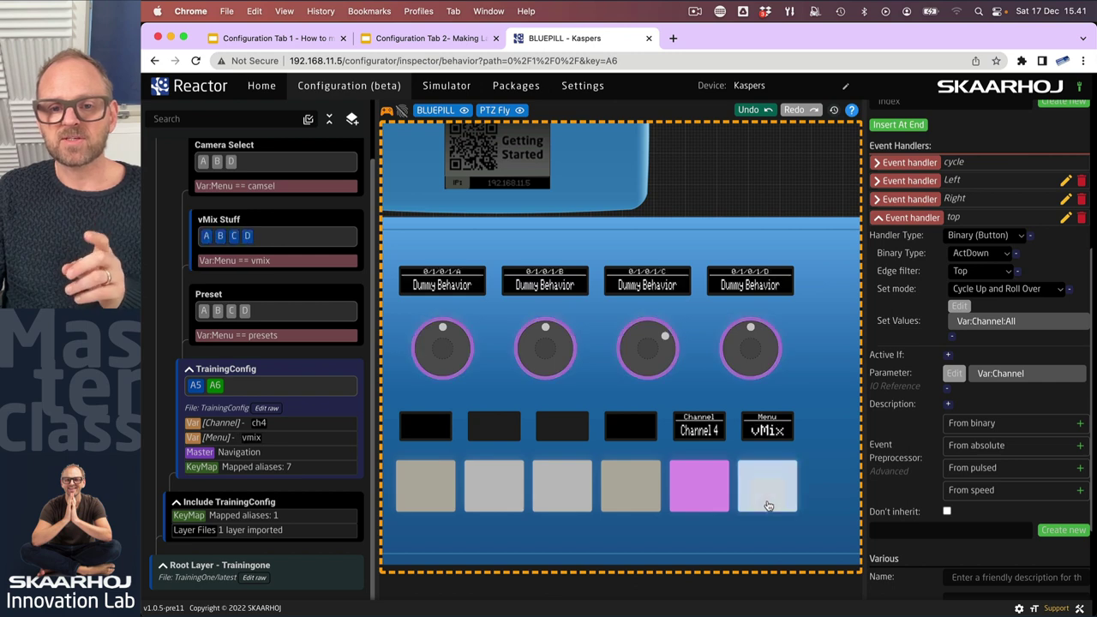
click(767, 507)
click(767, 504)
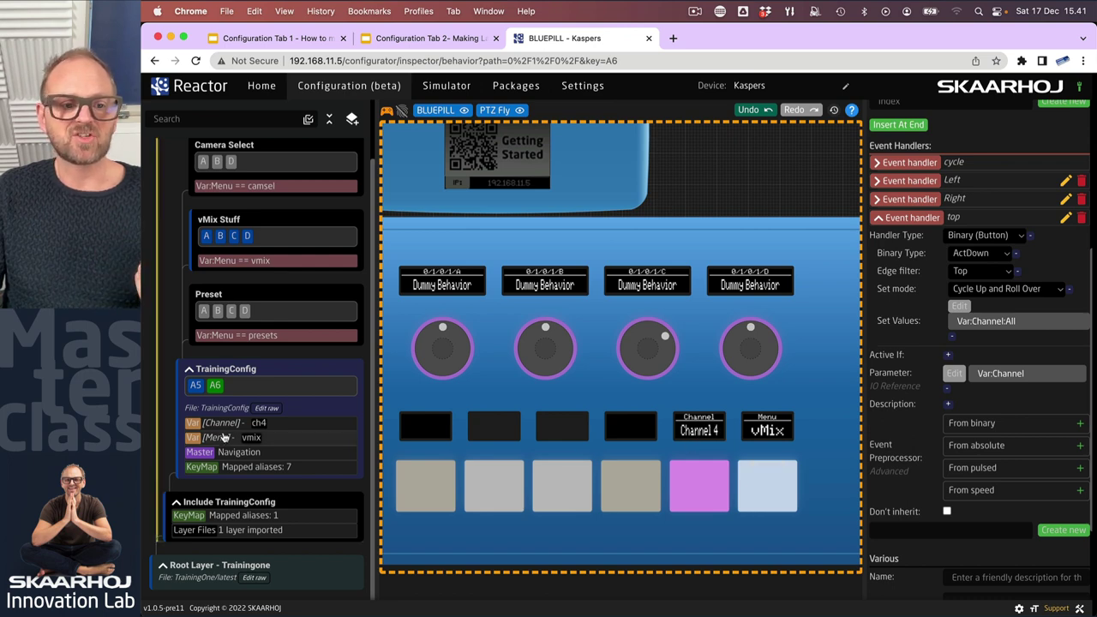
click(767, 472)
click(768, 471)
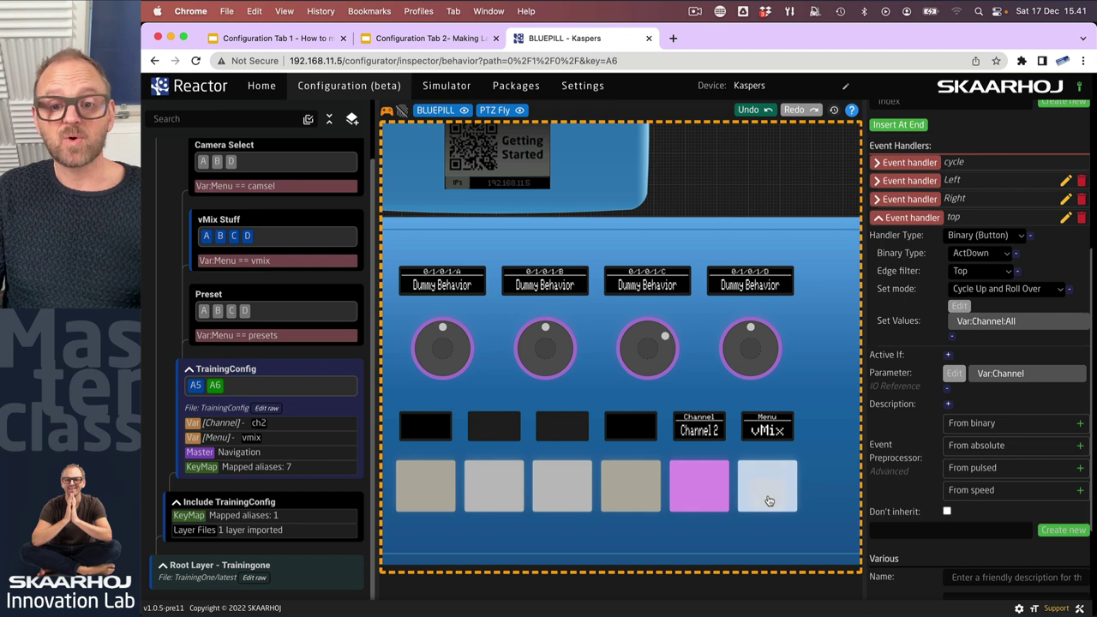
click(766, 504)
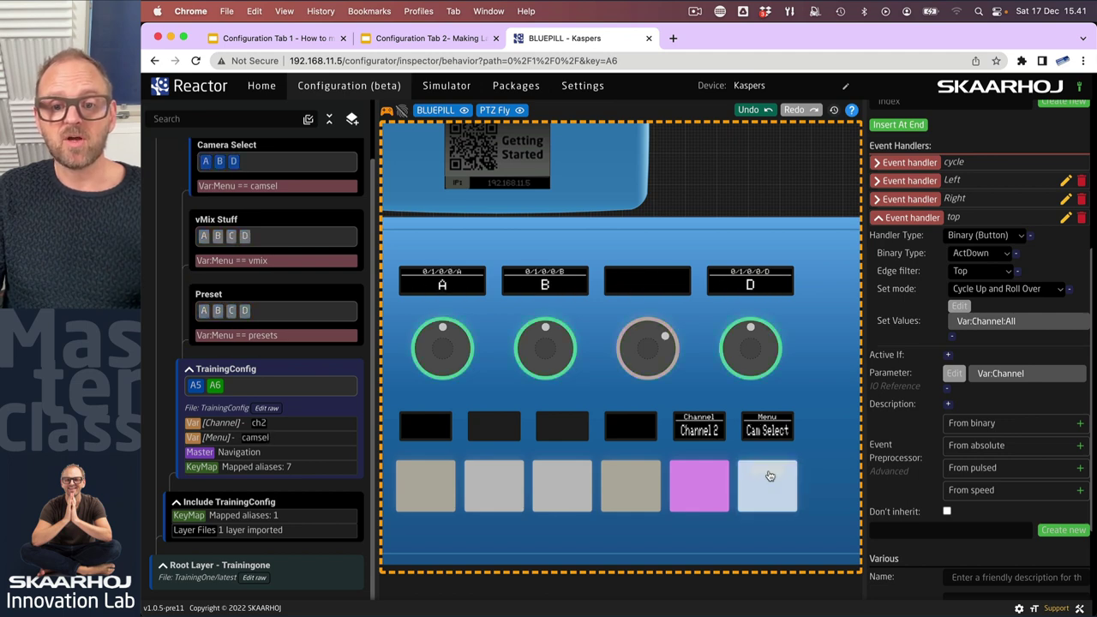
click(765, 504)
click(768, 470)
click(769, 467)
click(771, 504)
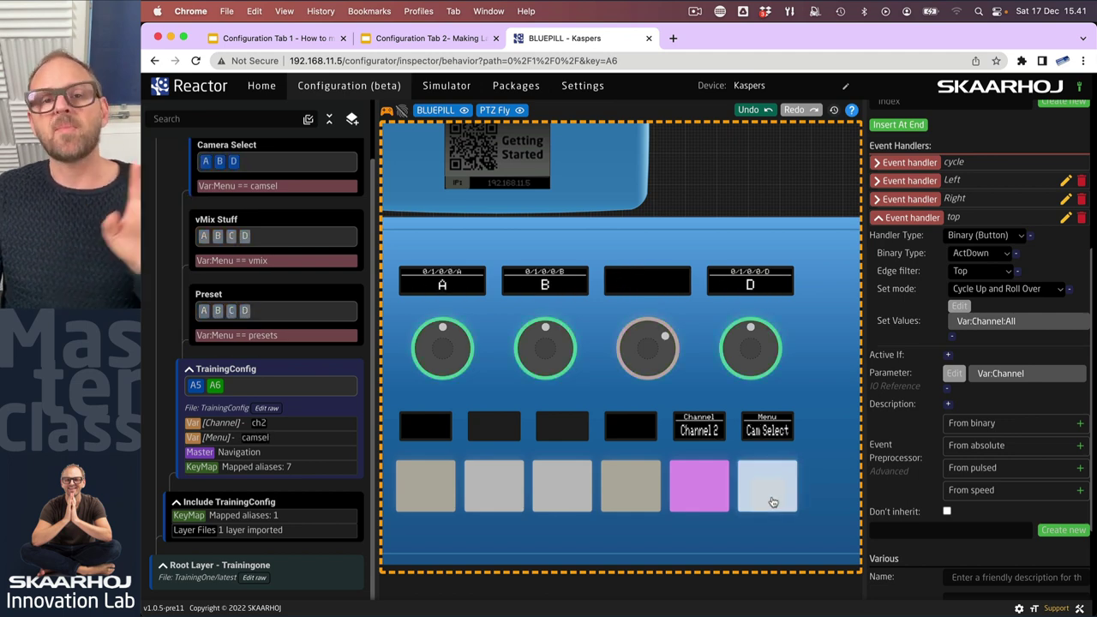
Step: Add an Active If condition to the top event handler with the variable Menu as its first statement
click(949, 355)
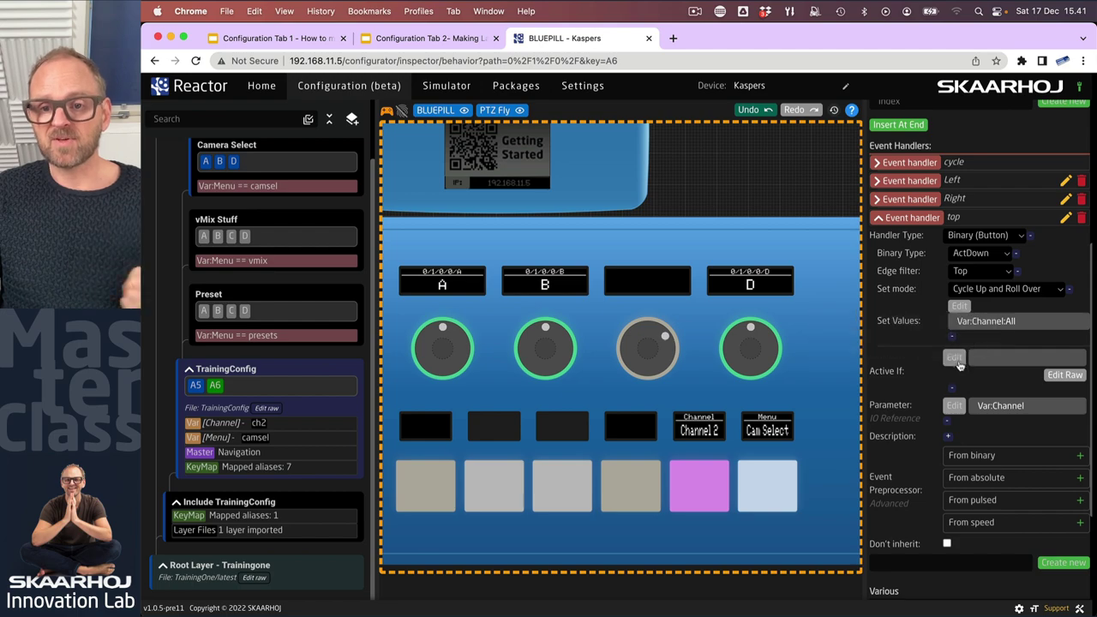
click(954, 358)
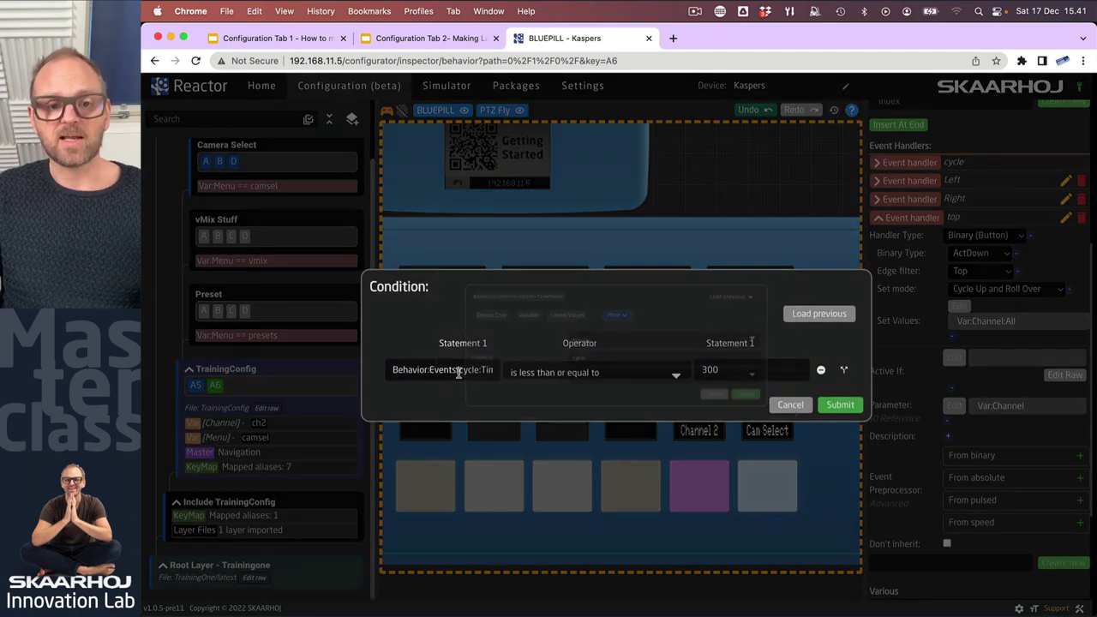
click(462, 374)
click(473, 302)
click(583, 352)
click(566, 385)
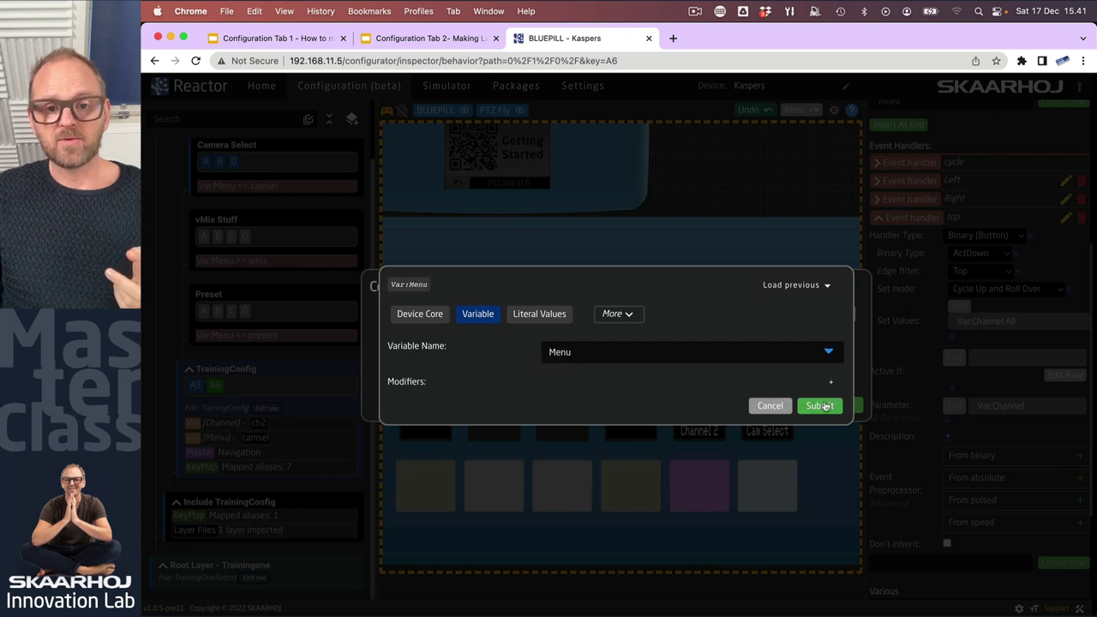
click(820, 405)
Step: Complete the Active If condition with the operator "is equal to" and the value vmix, and submit it
click(651, 376)
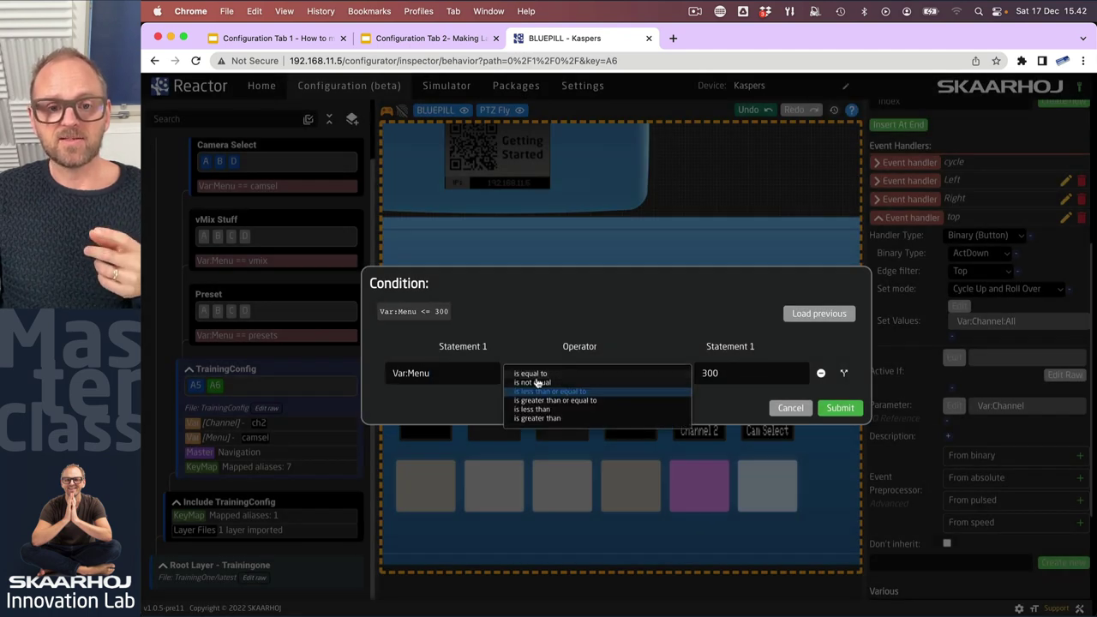
click(533, 374)
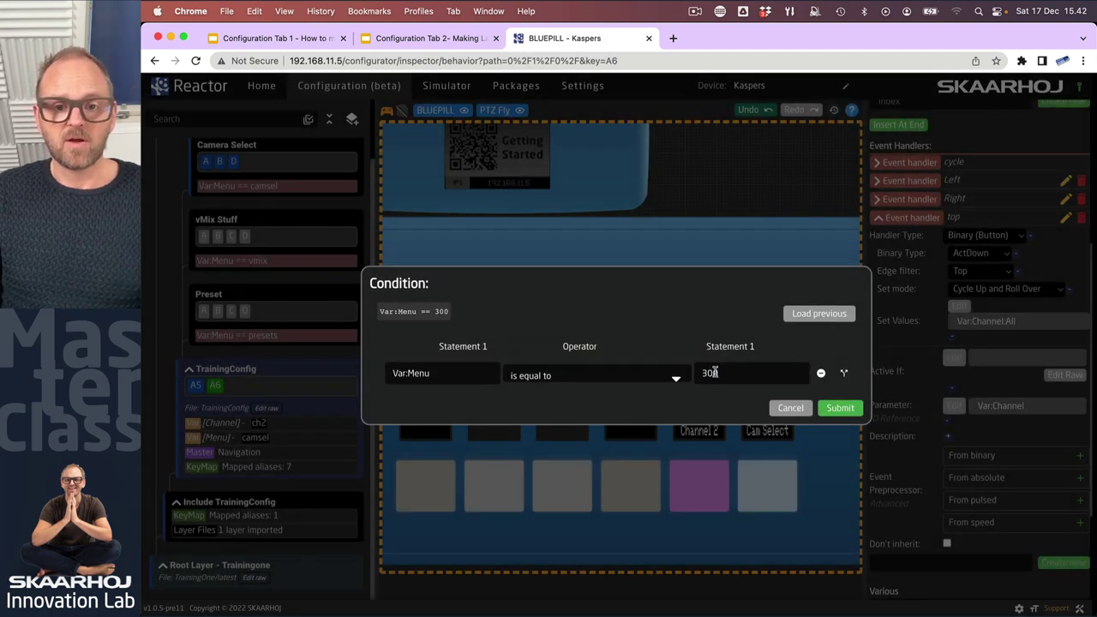
click(715, 372)
text(vmix)
click(820, 390)
click(844, 407)
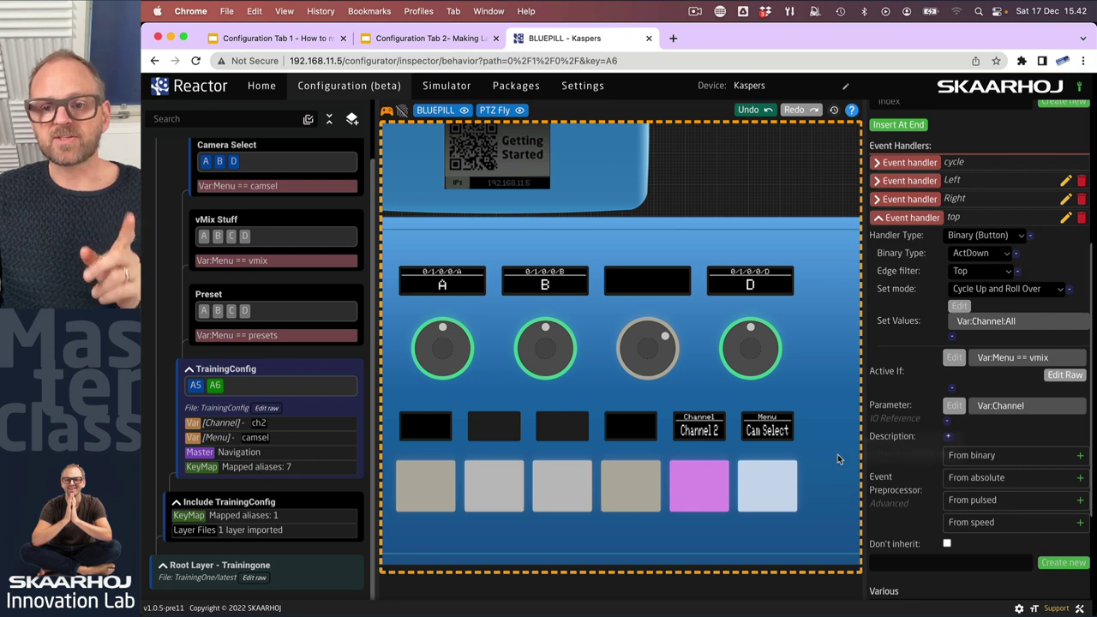
Step: Simulate the Menu button in its lower part and at its top edge to test the top handler under different menus
click(767, 505)
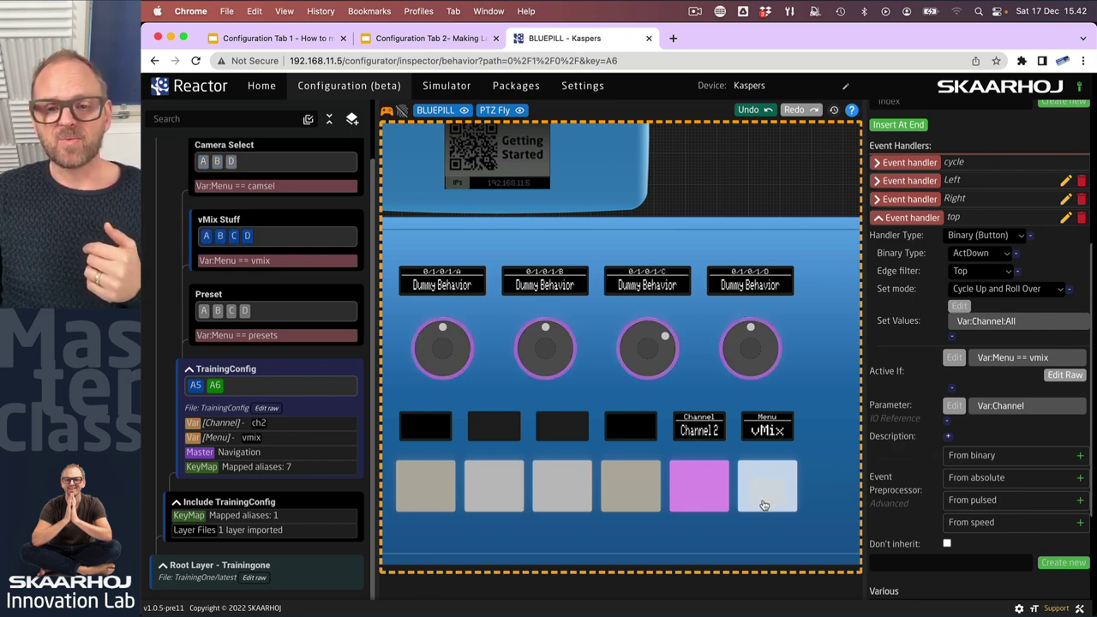
click(766, 505)
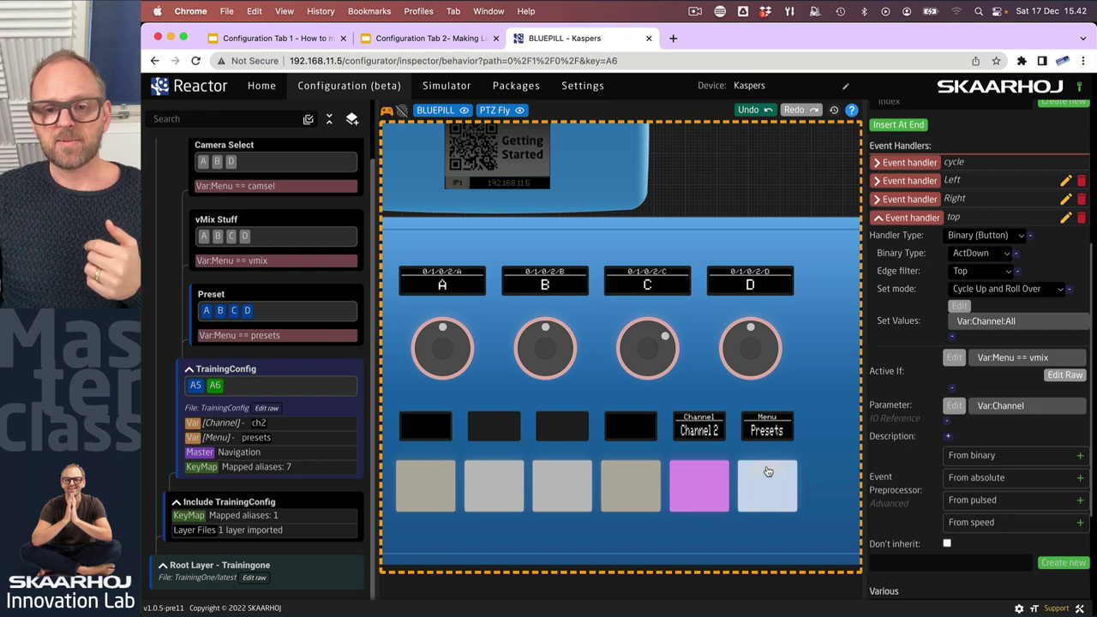
click(767, 511)
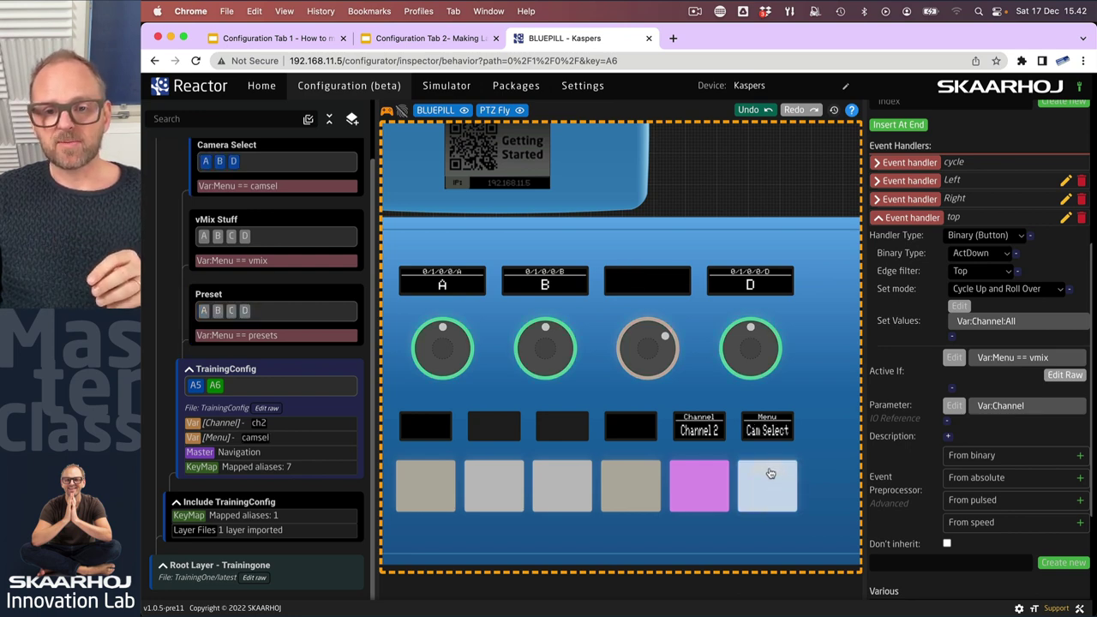
click(769, 474)
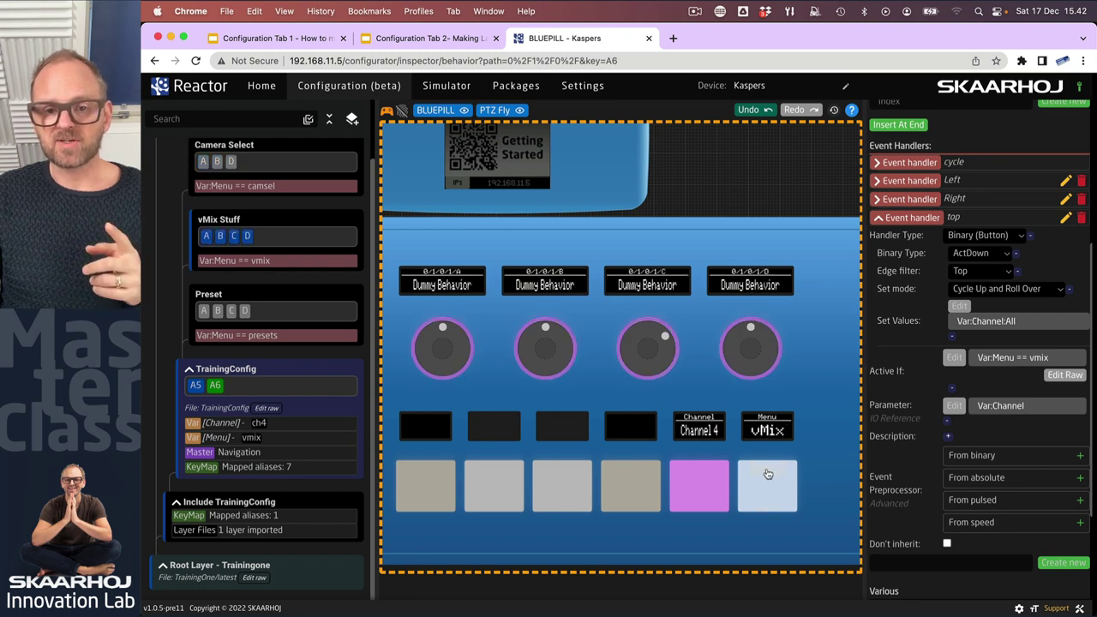
click(767, 474)
click(768, 474)
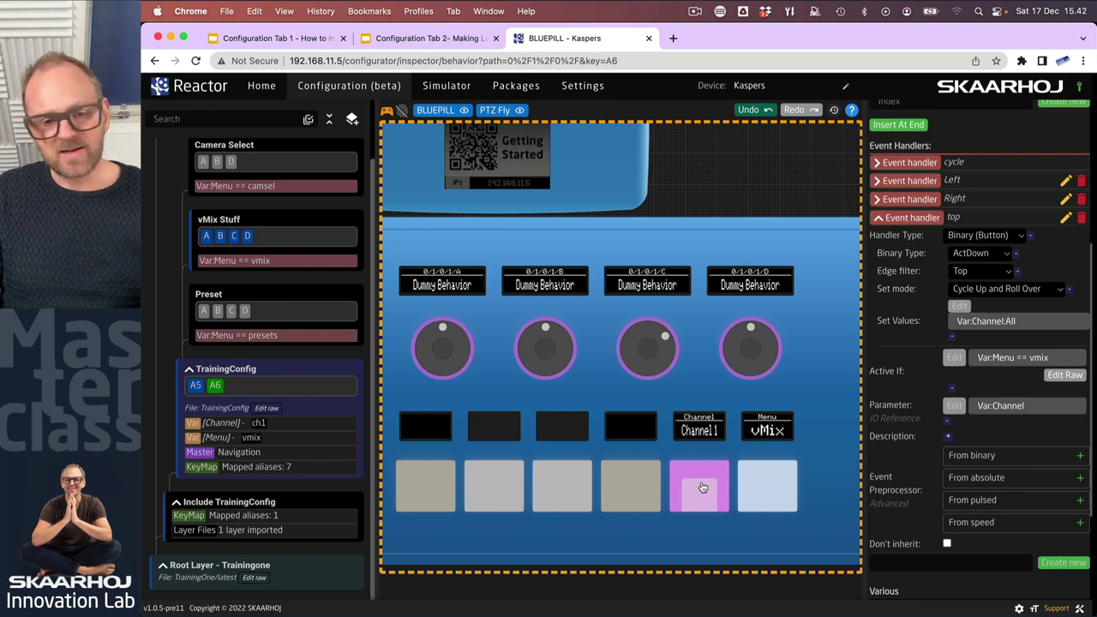
click(769, 470)
click(769, 470)
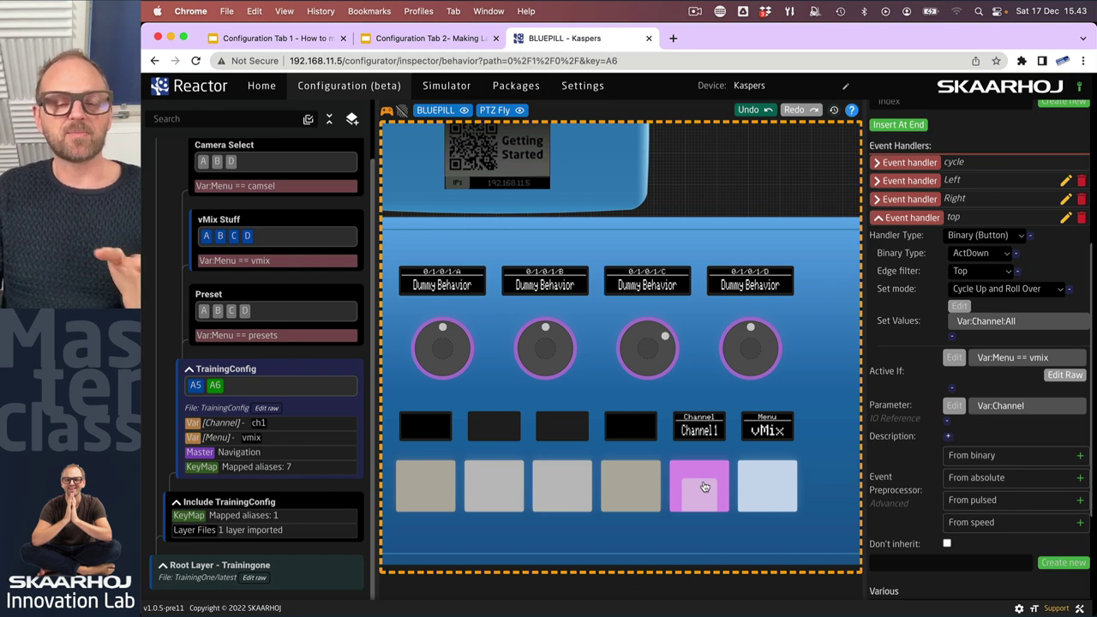
click(767, 472)
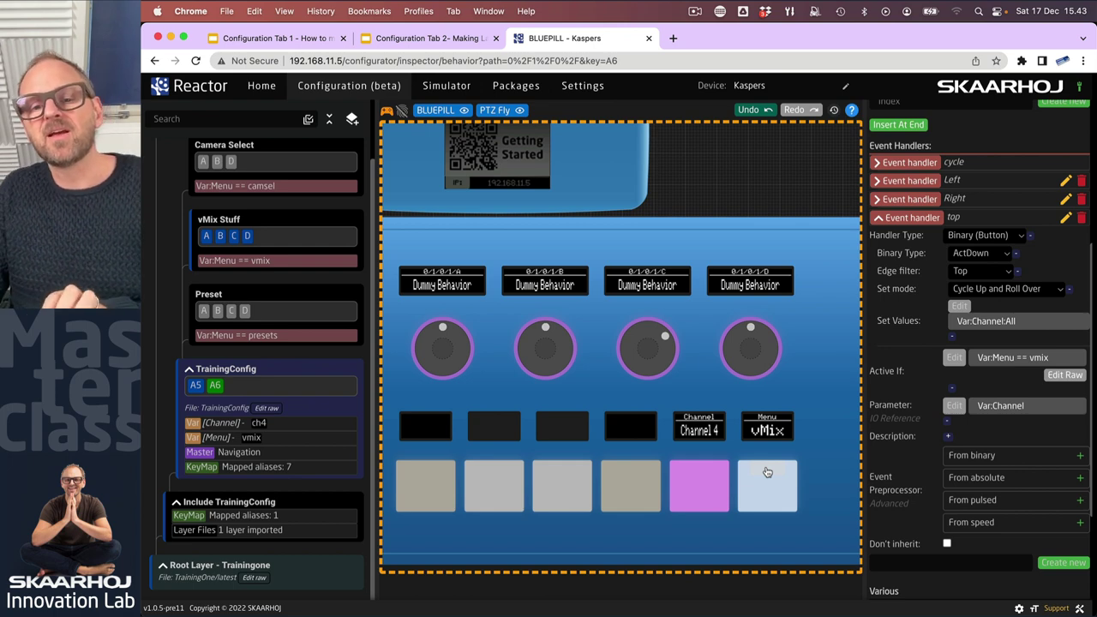
Step: Turn off panel simulation and select the Channel button A5 to show its behavior settings
click(395, 112)
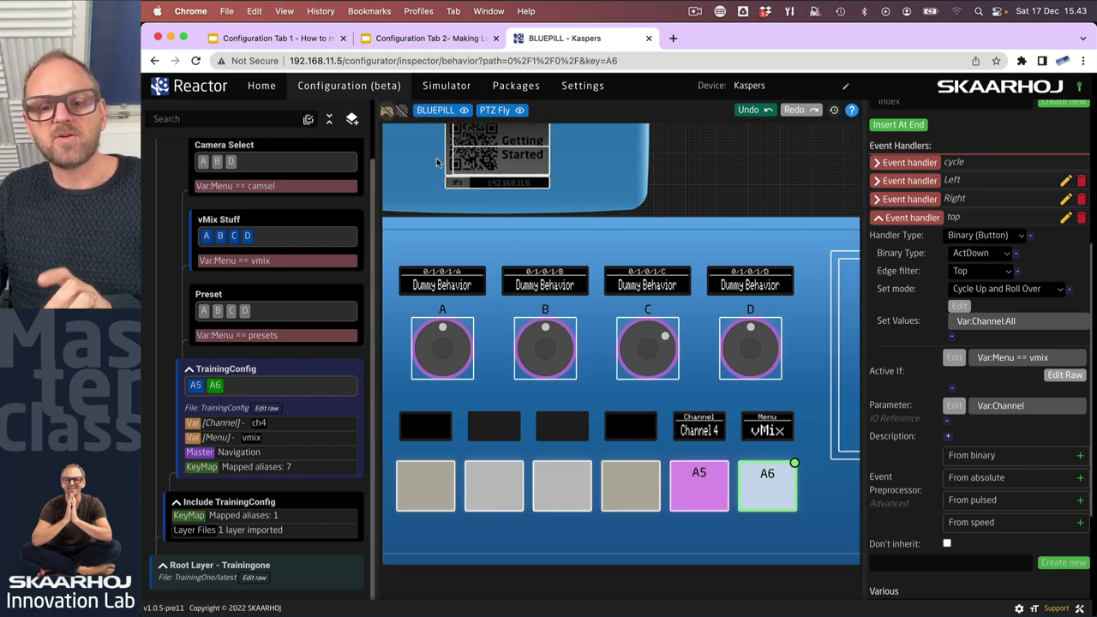
click(703, 497)
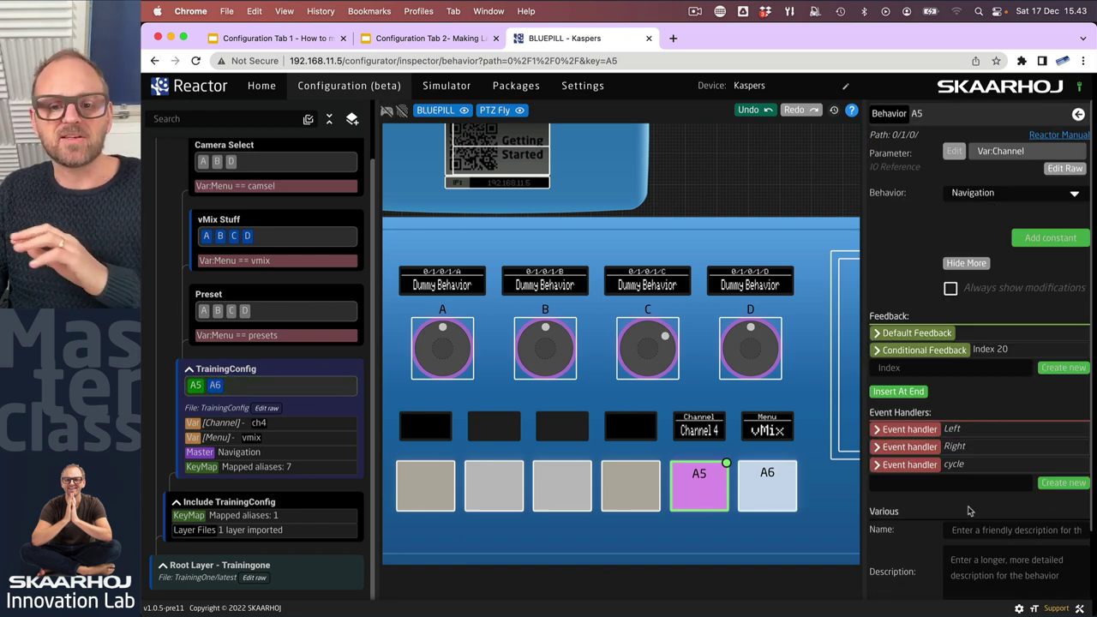
Step: Try to give A5's behavior an Active If condition of Var:Menu is equal to vmix, confirming Menu as the first statement's variable
scroll(973, 505, down, 2)
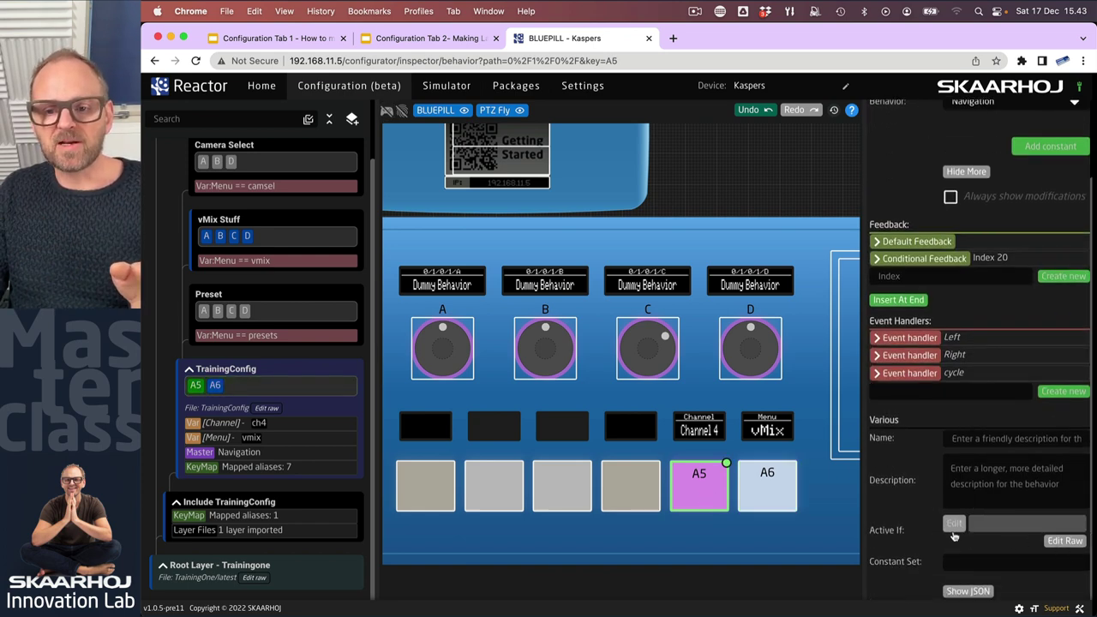
mouse_move(902, 536)
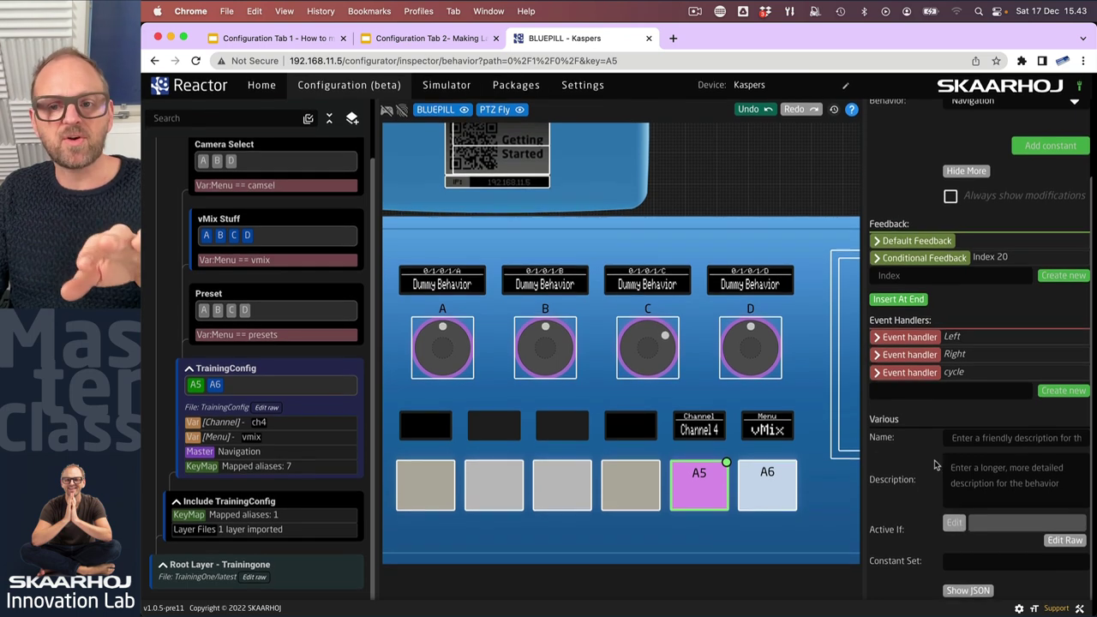
scroll(941, 417, up, 2)
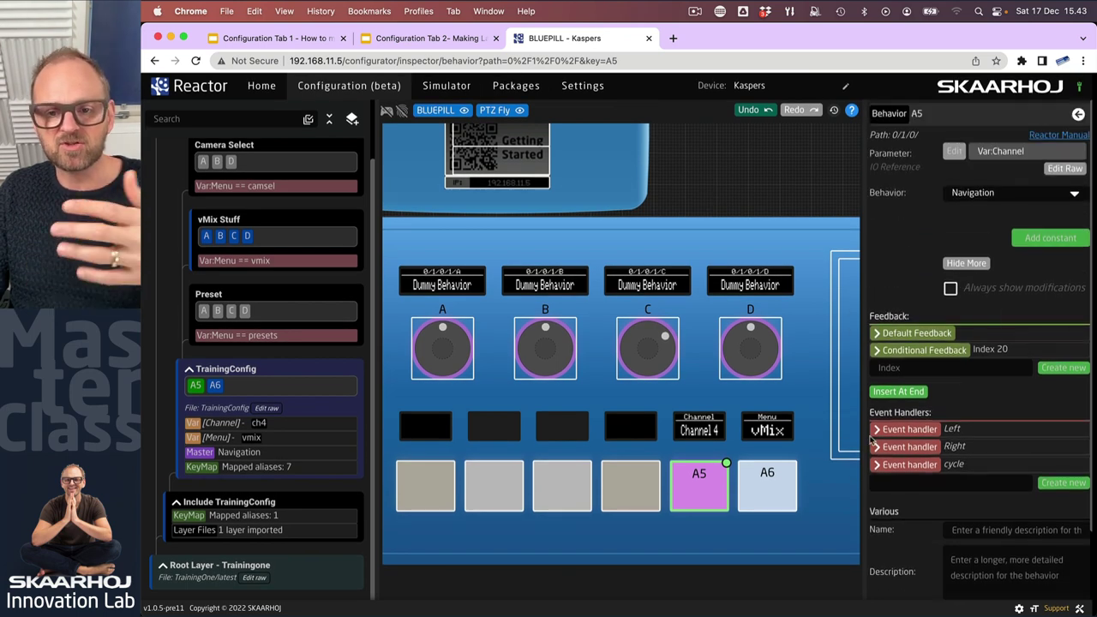
scroll(922, 534, down, 2)
click(952, 523)
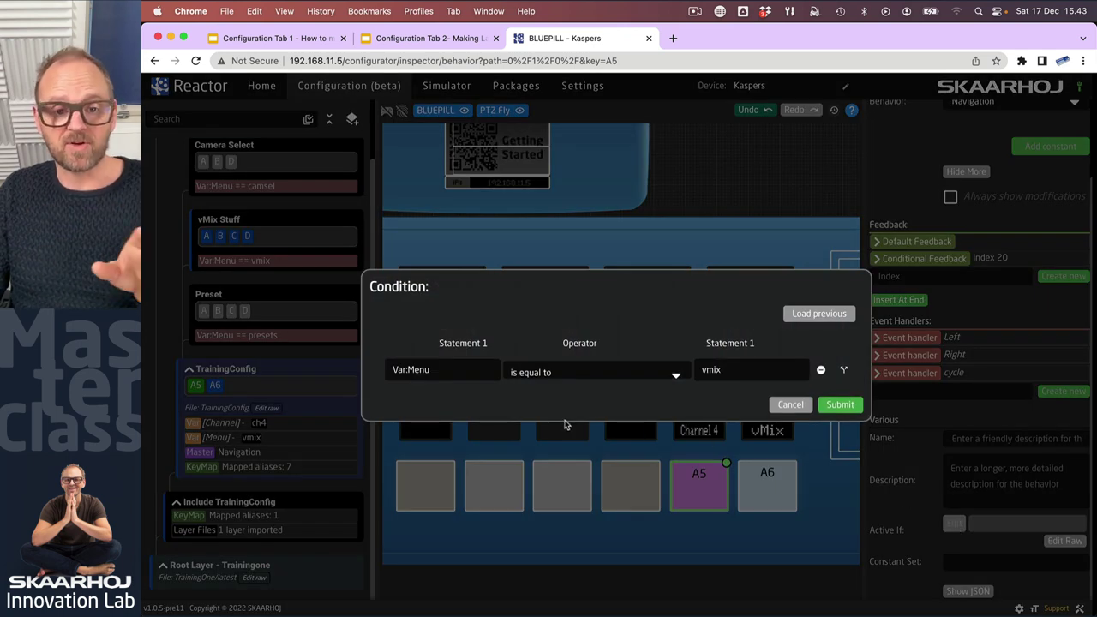
click(465, 372)
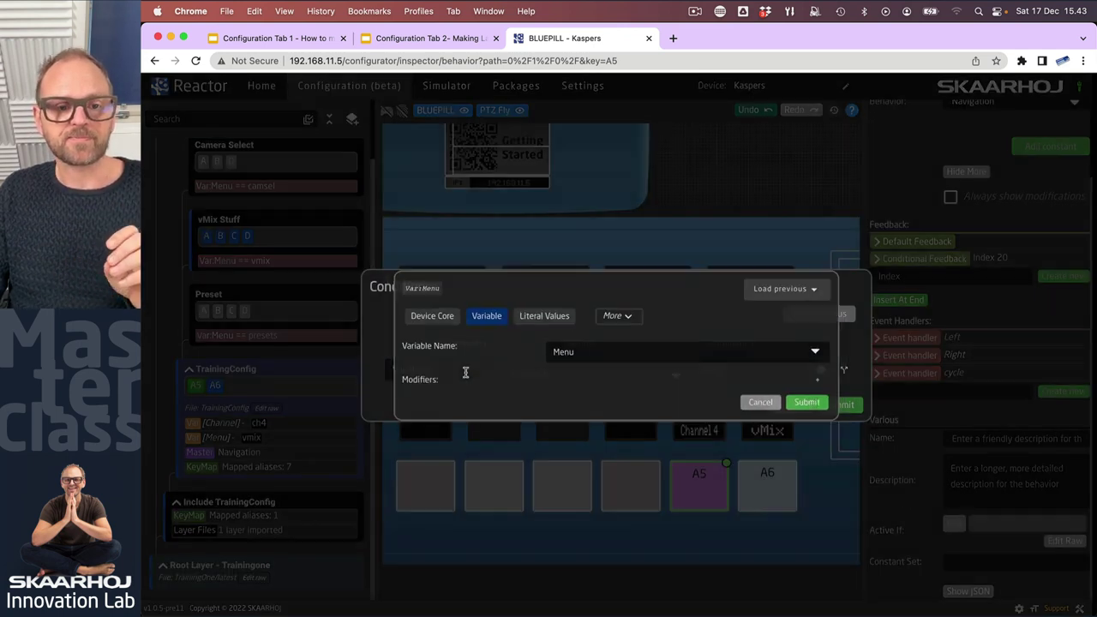
click(819, 405)
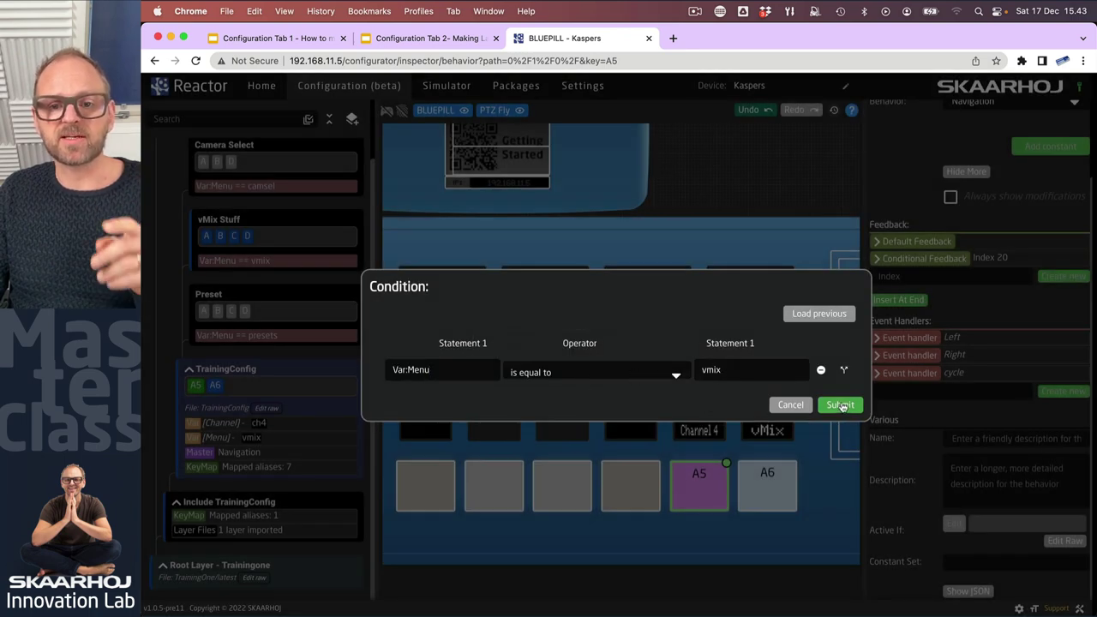
click(840, 406)
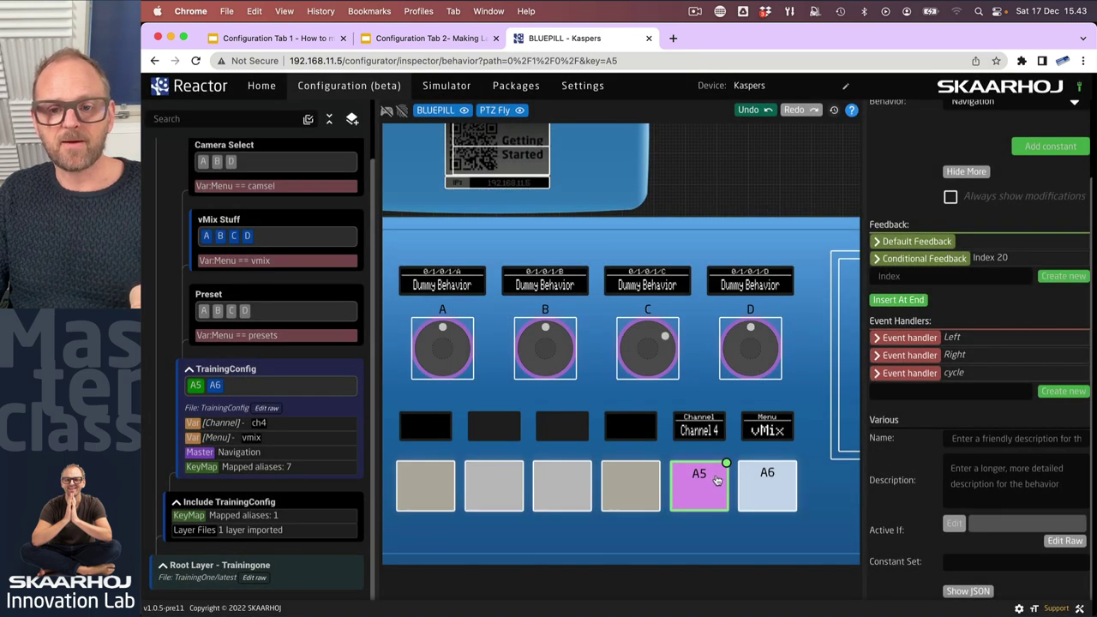
Step: Try again to apply A5's Active If condition by confirming the literal value vmix and submitting the condition
click(946, 524)
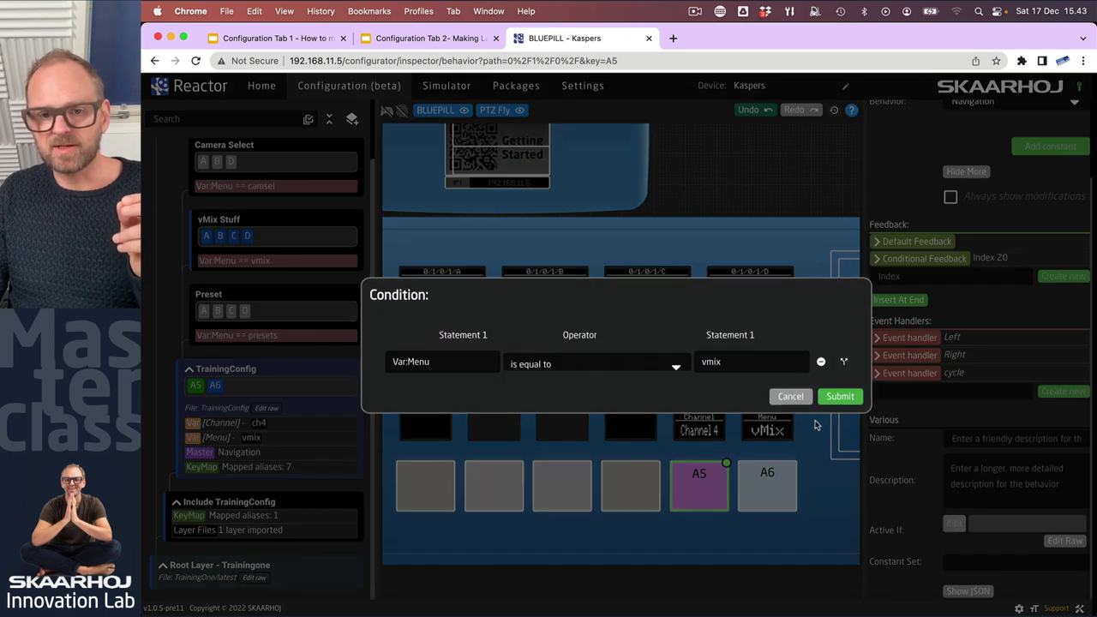
click(745, 364)
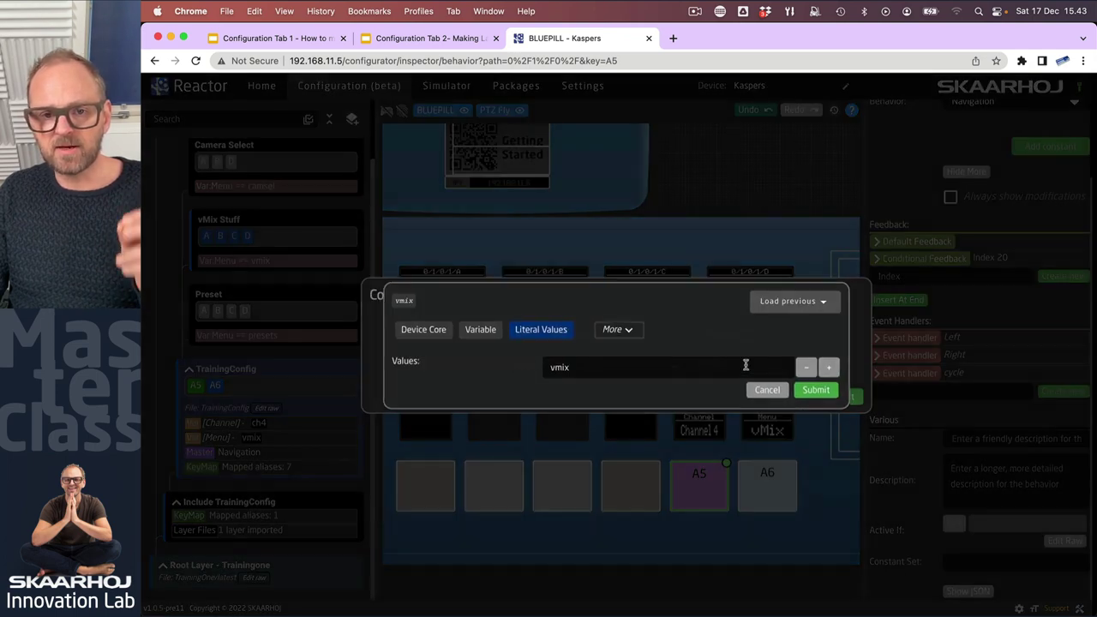
click(820, 391)
click(843, 401)
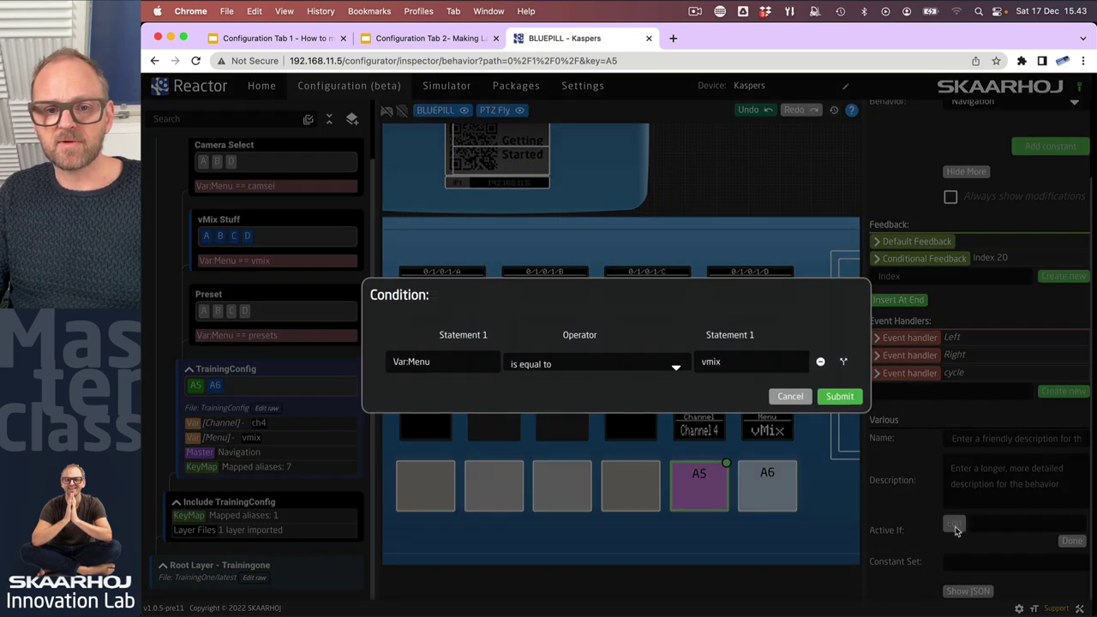
Step: Try to apply A5's Active If condition by reselecting the variable Menu in the first statement and submitting it
click(954, 524)
click(418, 359)
click(611, 354)
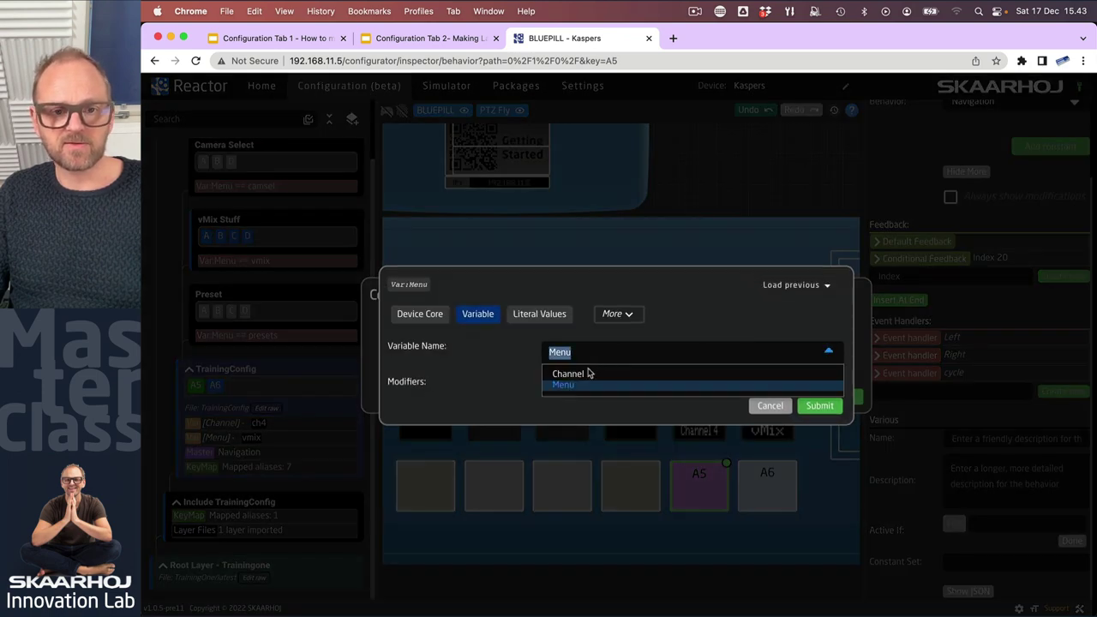
click(583, 374)
click(577, 353)
click(568, 385)
click(829, 408)
click(836, 399)
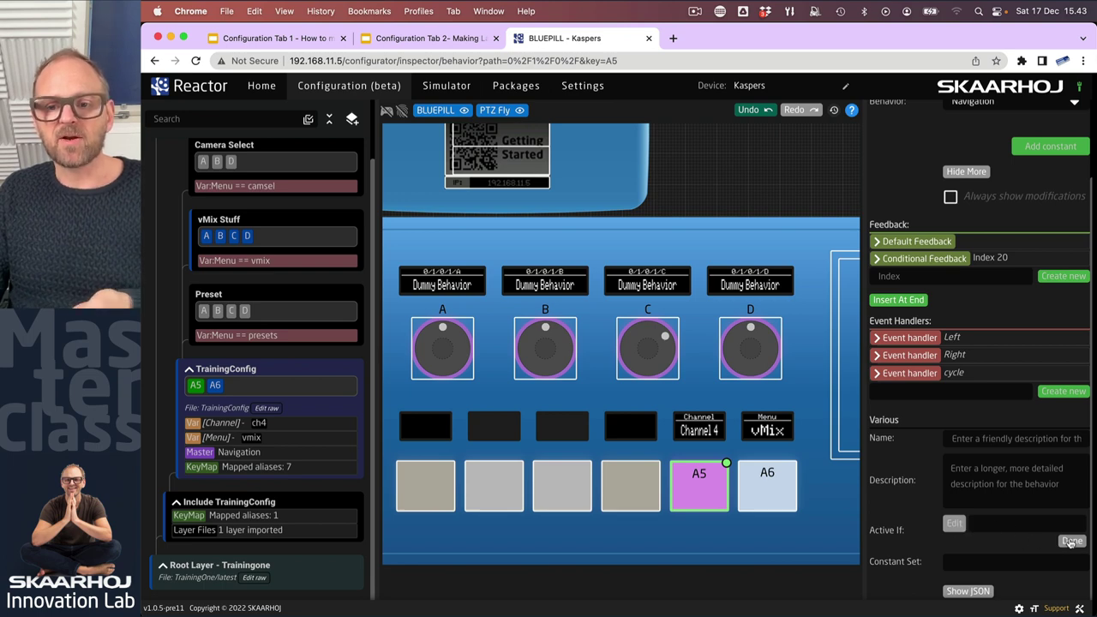
click(996, 516)
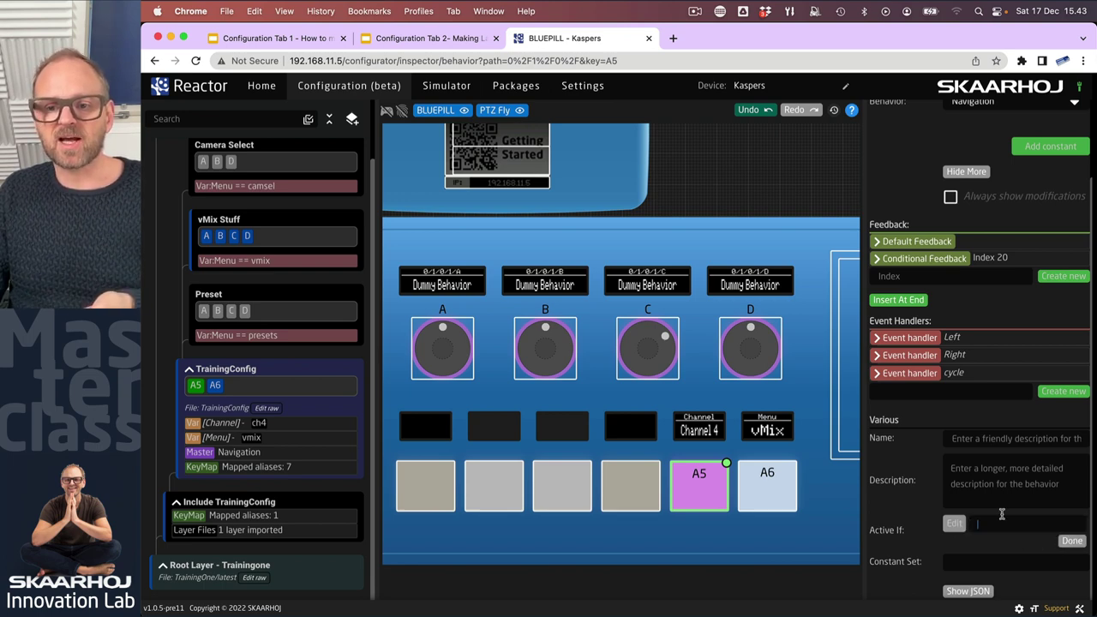
scroll(985, 488, up, 2)
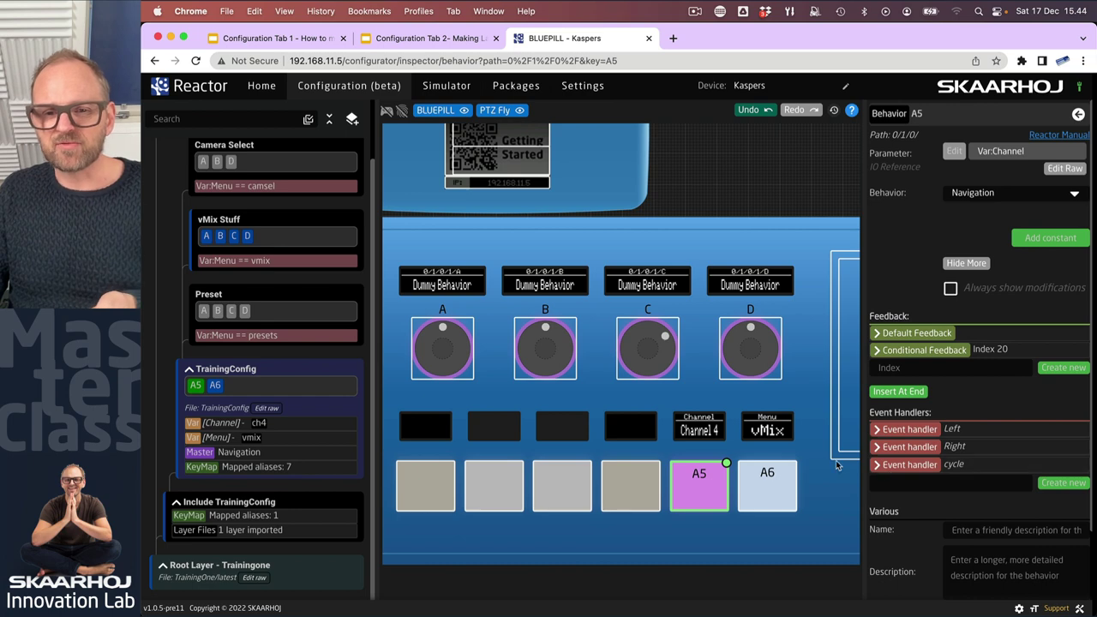
Step: Copy the raw Active If expression Var:Menu == vmix from the top event handler of button A6
click(767, 485)
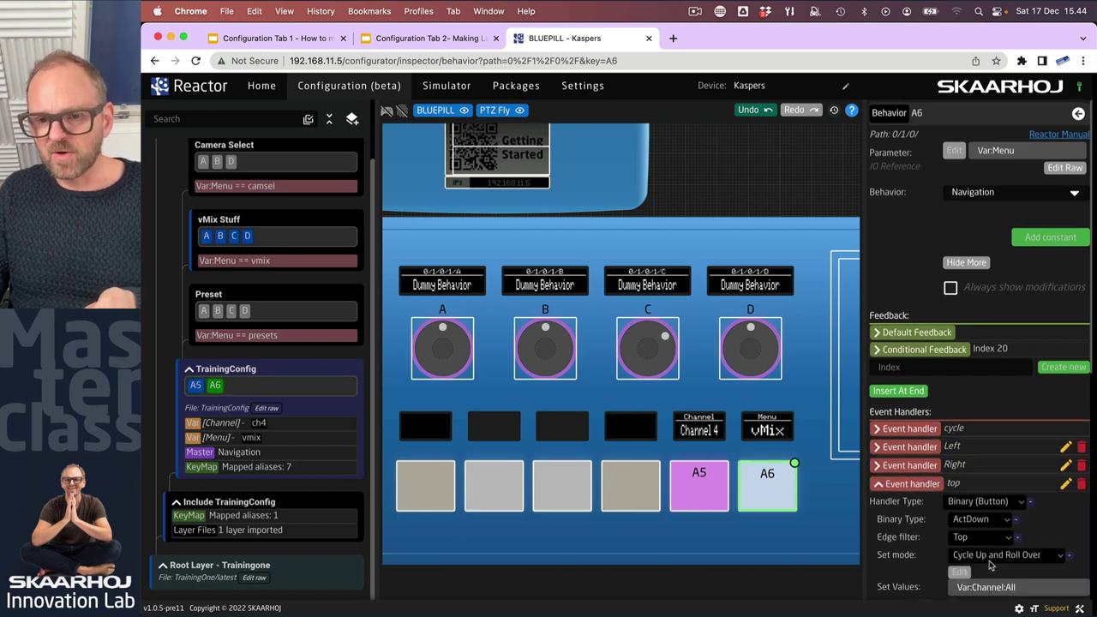
scroll(990, 565, down, 3)
click(1053, 479)
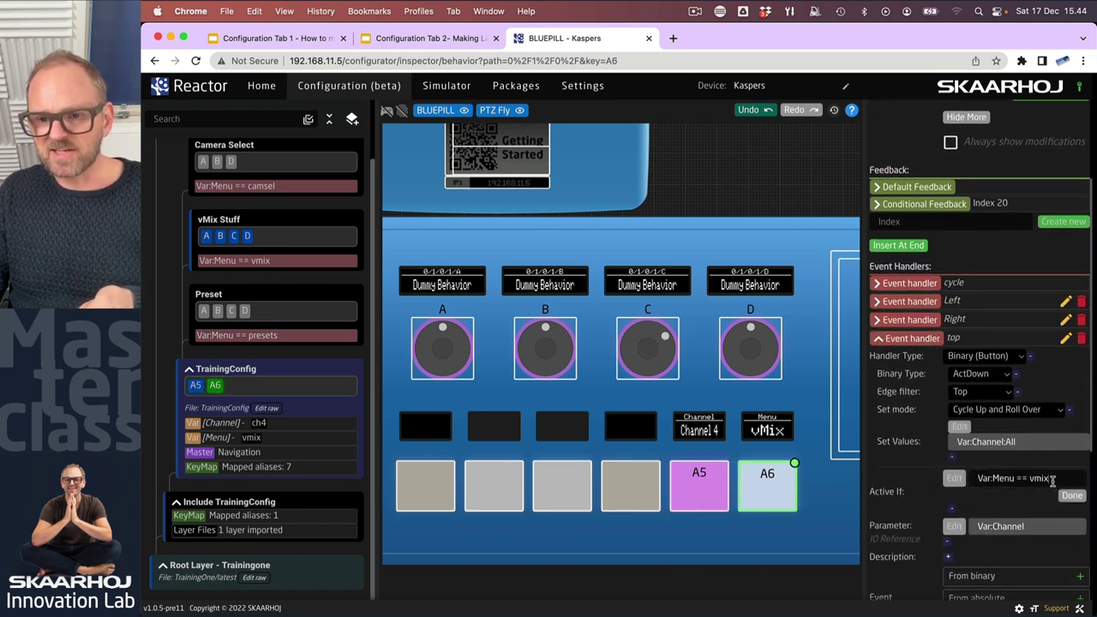
drag(1053, 479, 974, 479)
key(super+c)
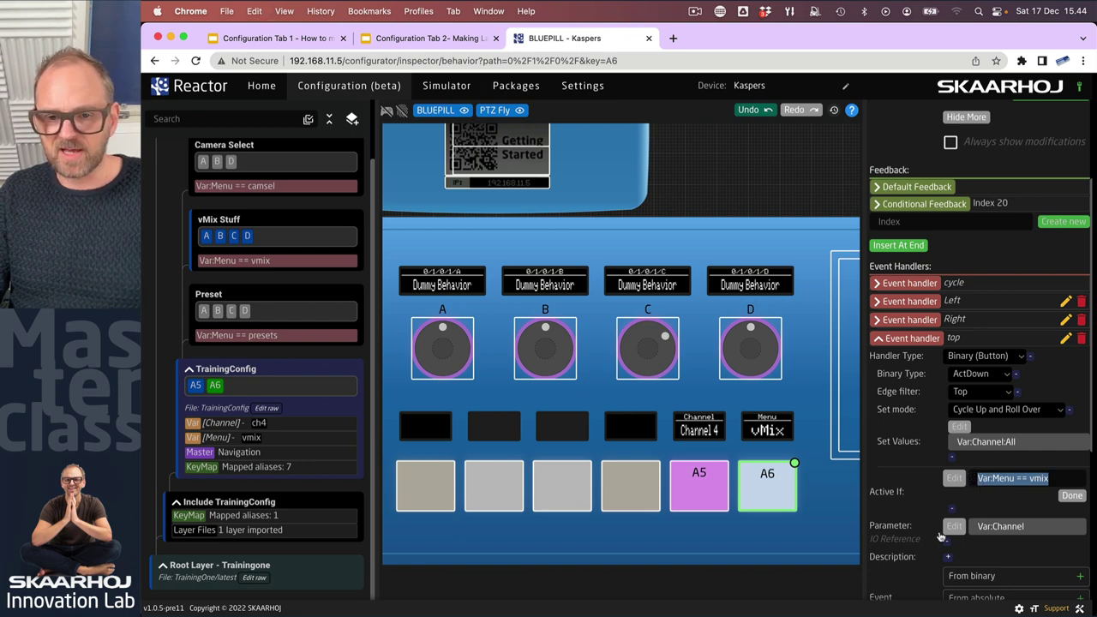
Step: Paste the expression Var:Menu == vmix into the raw Active If setting of button A5's behavior and finish editing
click(703, 491)
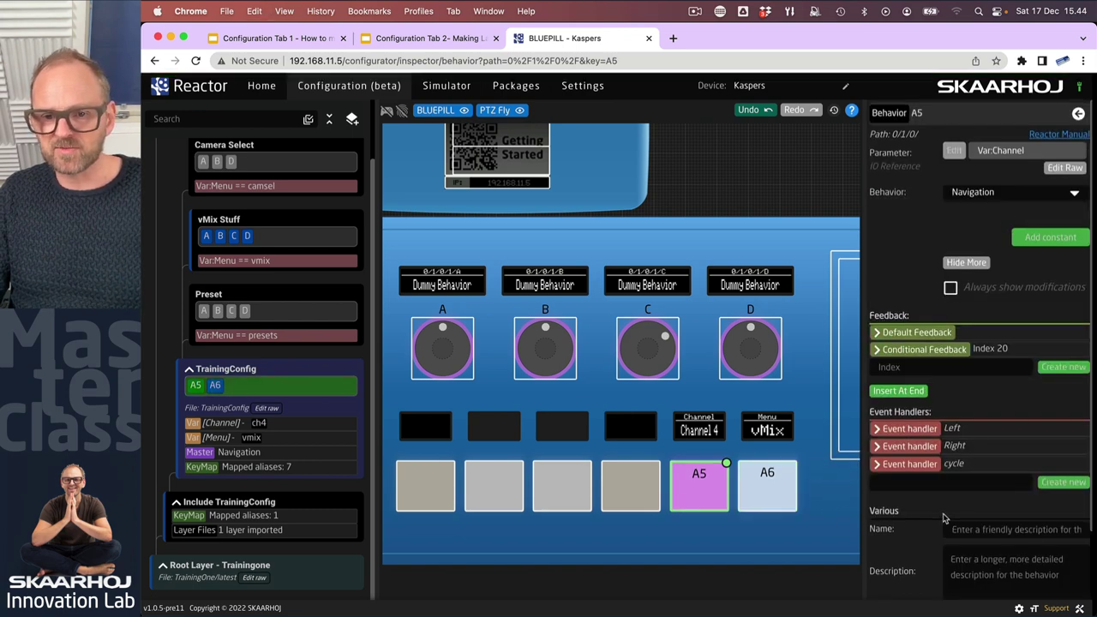
scroll(943, 518, down, 2)
click(1081, 543)
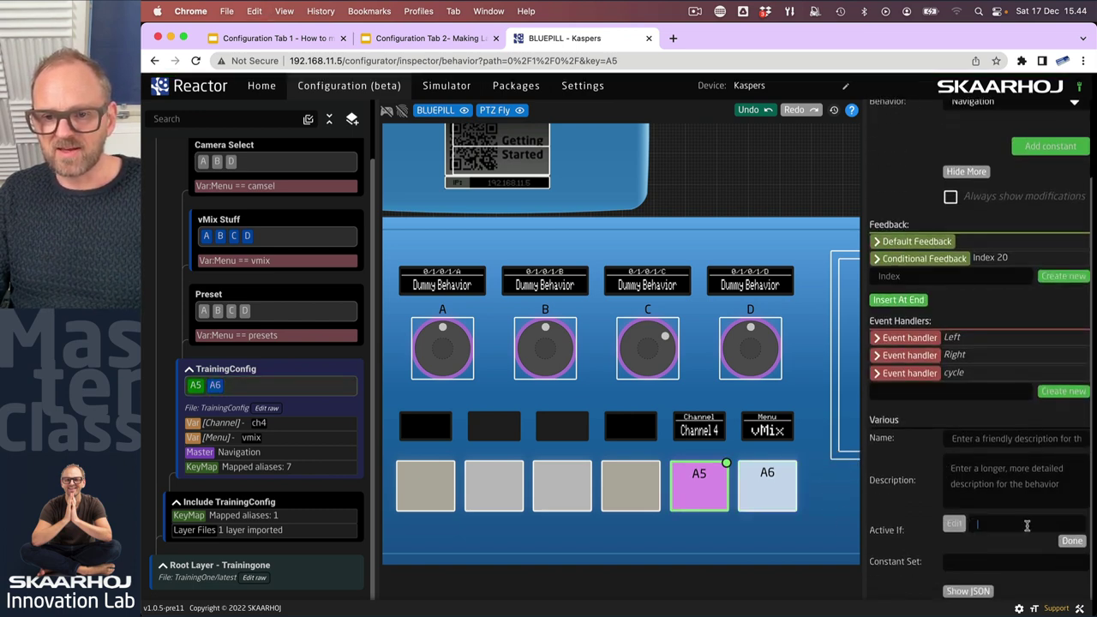
key(super+v)
click(1072, 541)
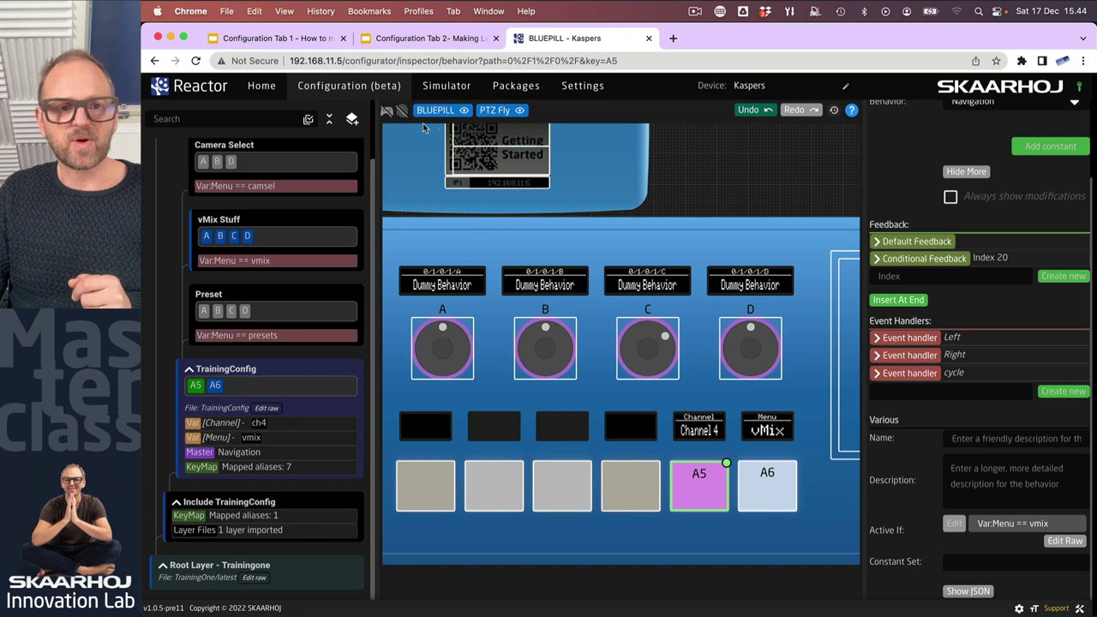
Step: Turn on panel simulation and cycle the Menu button through its menus to test when the Channel button is active
click(386, 110)
click(767, 502)
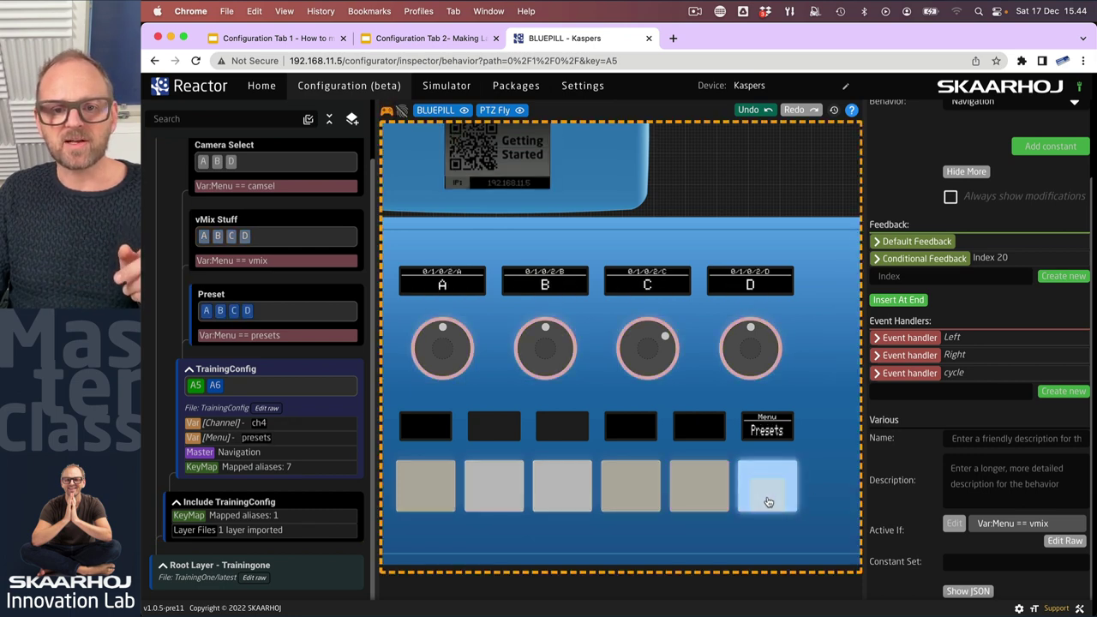
click(768, 502)
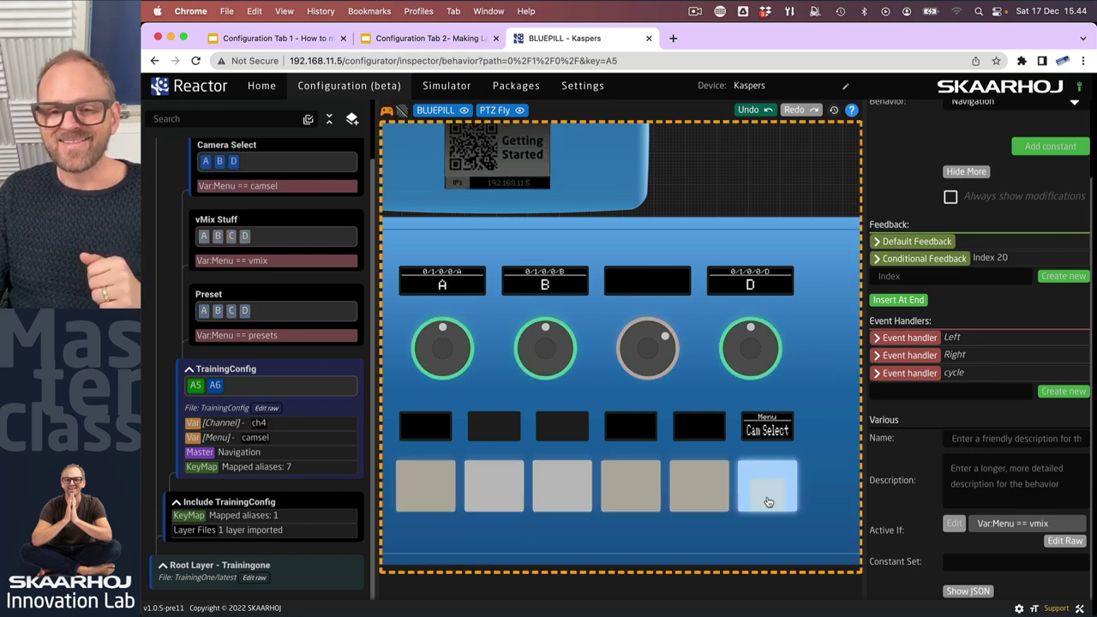
click(769, 502)
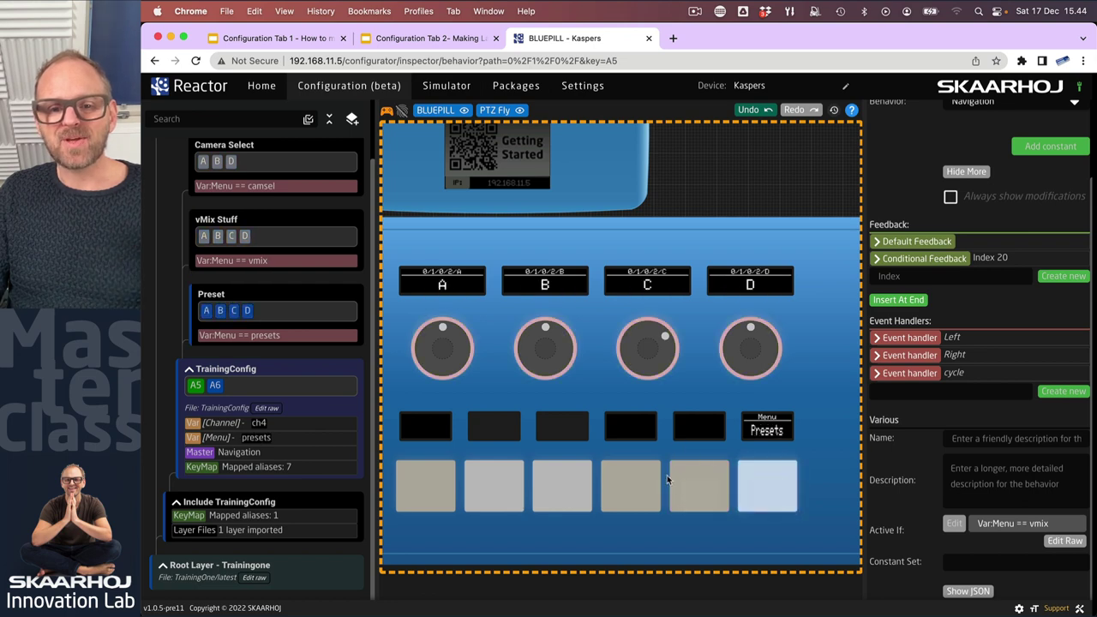
click(767, 502)
click(769, 500)
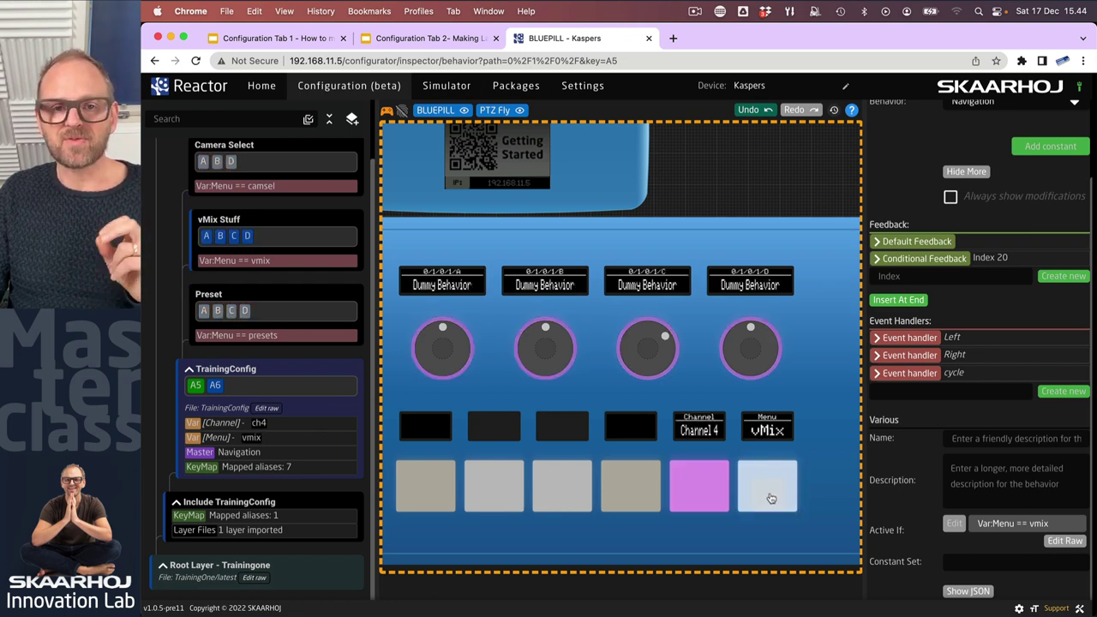
Step: Simulate the Channel button to reach Channel 2 under vMix, and cycle the Menu button round to vMix again
click(715, 503)
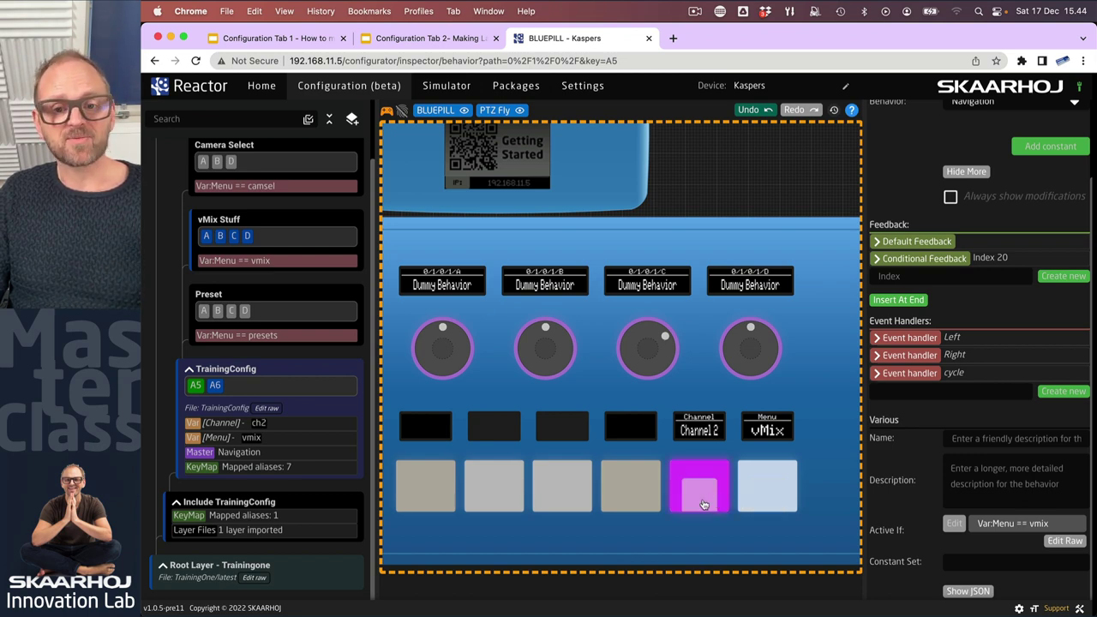
click(774, 501)
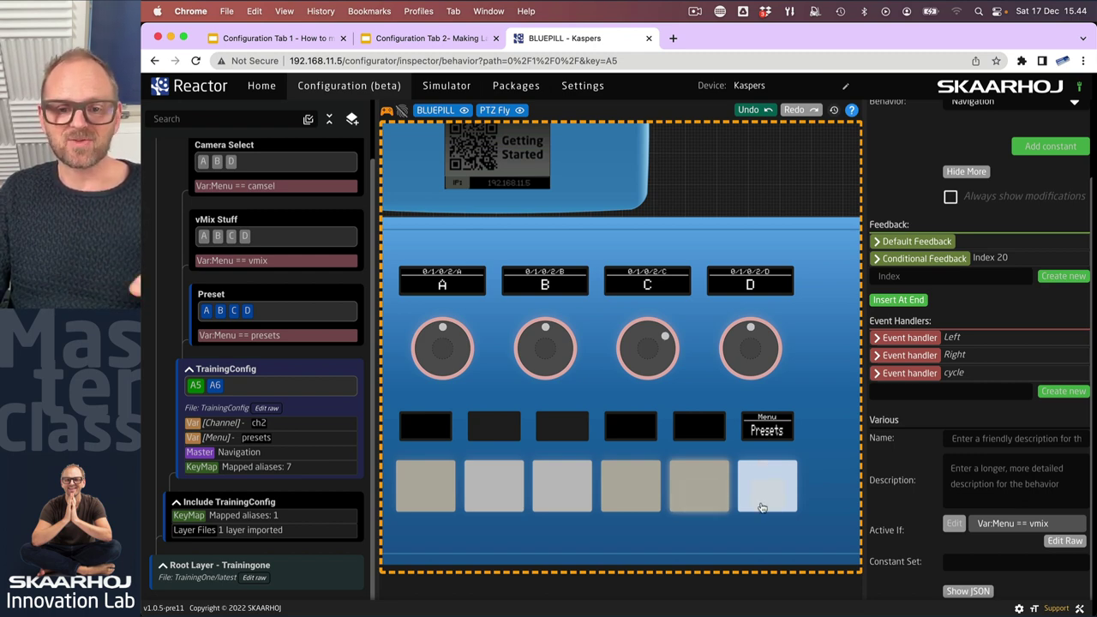
click(765, 505)
click(768, 503)
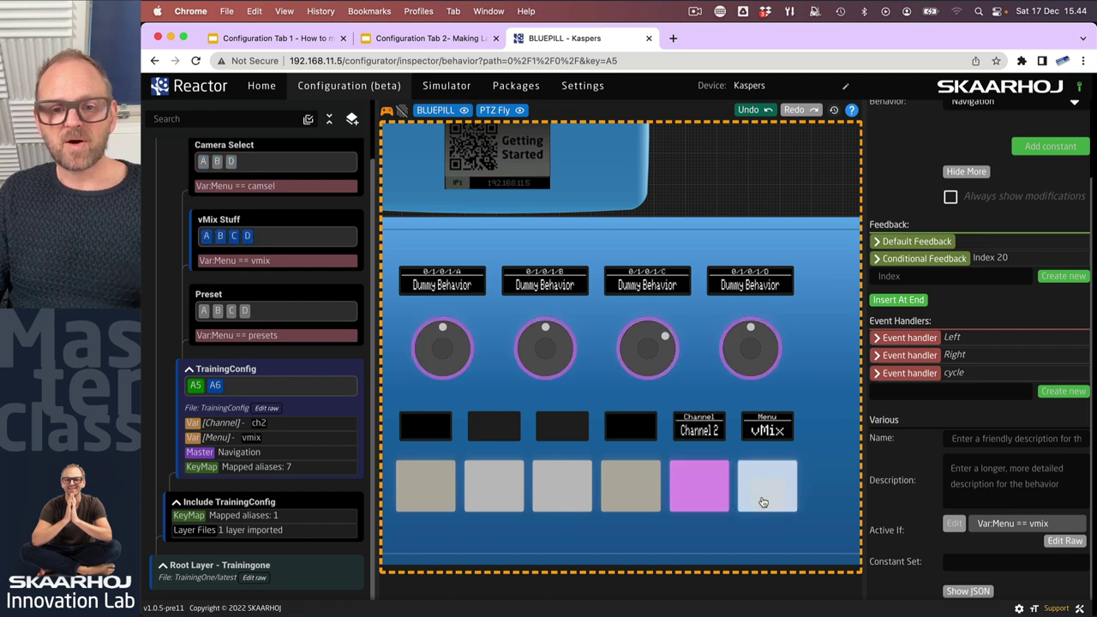
Step: Alternate simulated presses of the Channel and Menu buttons to test the Channel button under vMix and the other menus
click(703, 503)
click(760, 506)
click(763, 506)
click(710, 506)
click(710, 505)
click(711, 505)
click(762, 504)
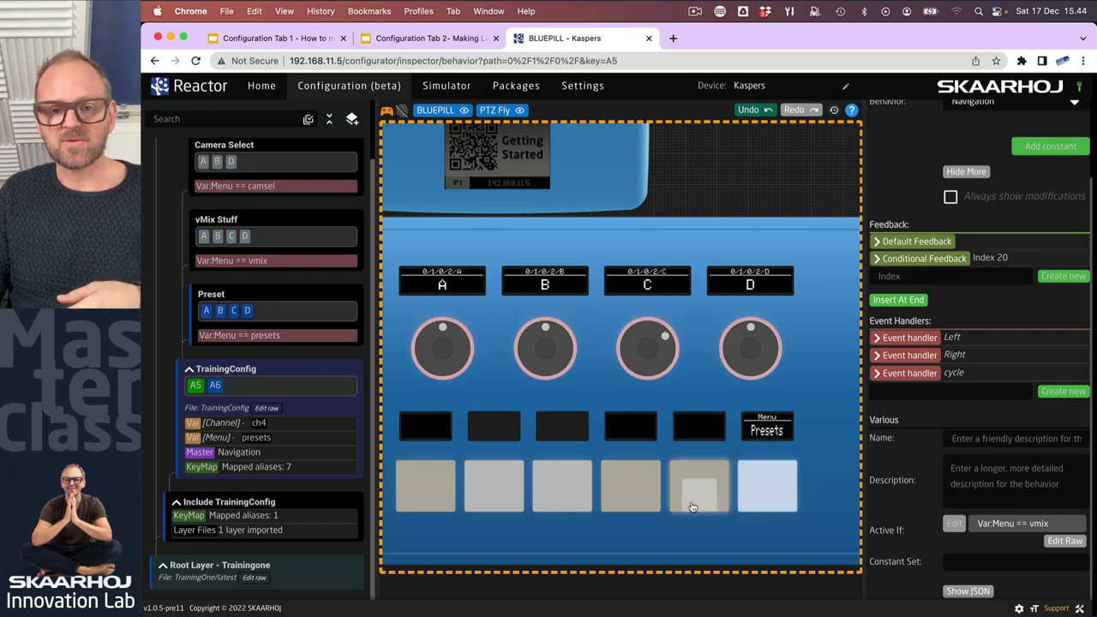
click(745, 503)
click(745, 501)
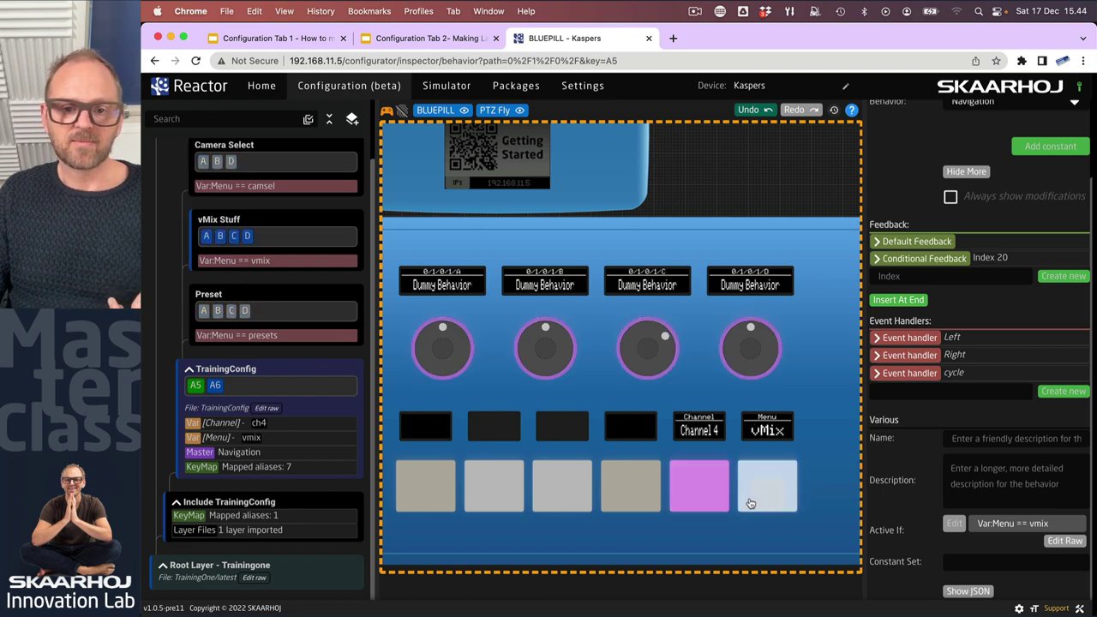
Step: Retest the Channel button under vMix, Presets and Cam Select, ending with Channel 3 in the vMix menu
click(697, 496)
click(708, 495)
click(765, 503)
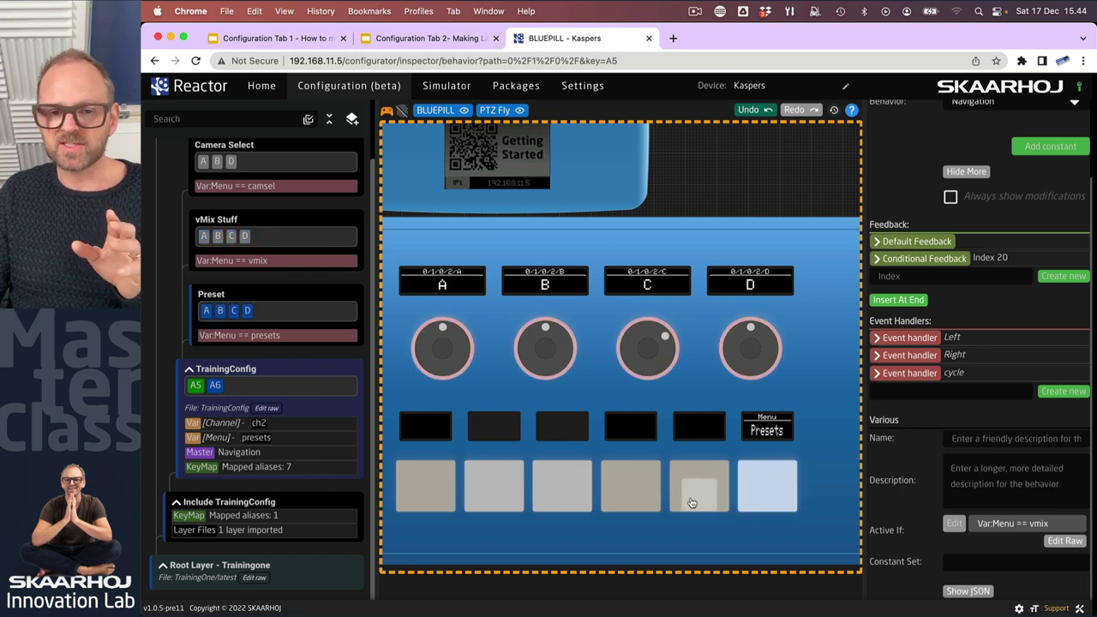
click(774, 498)
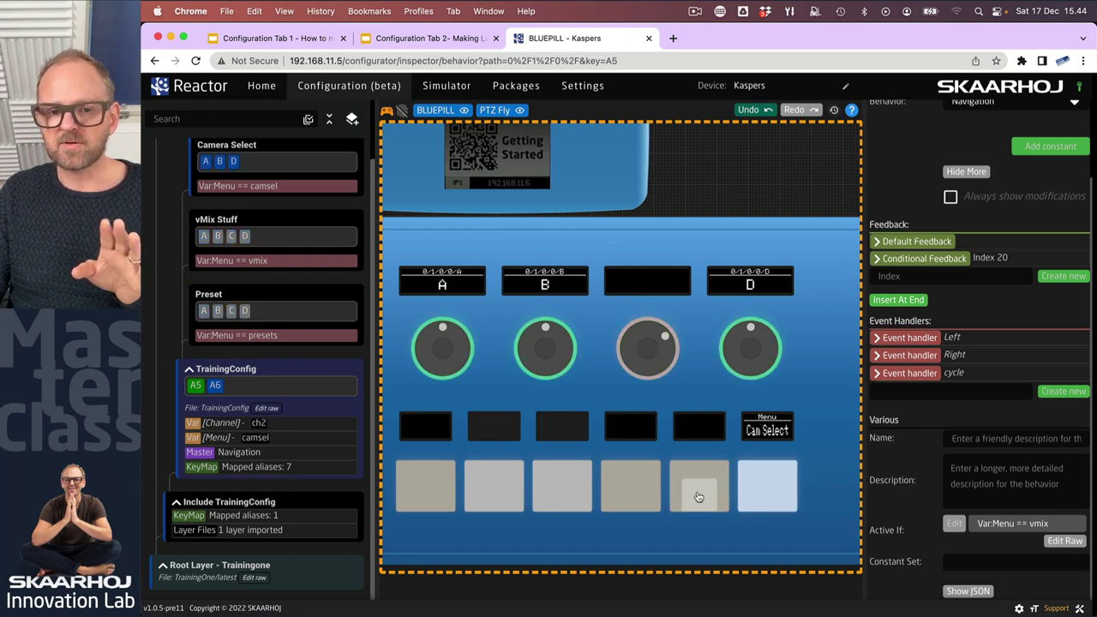
click(777, 500)
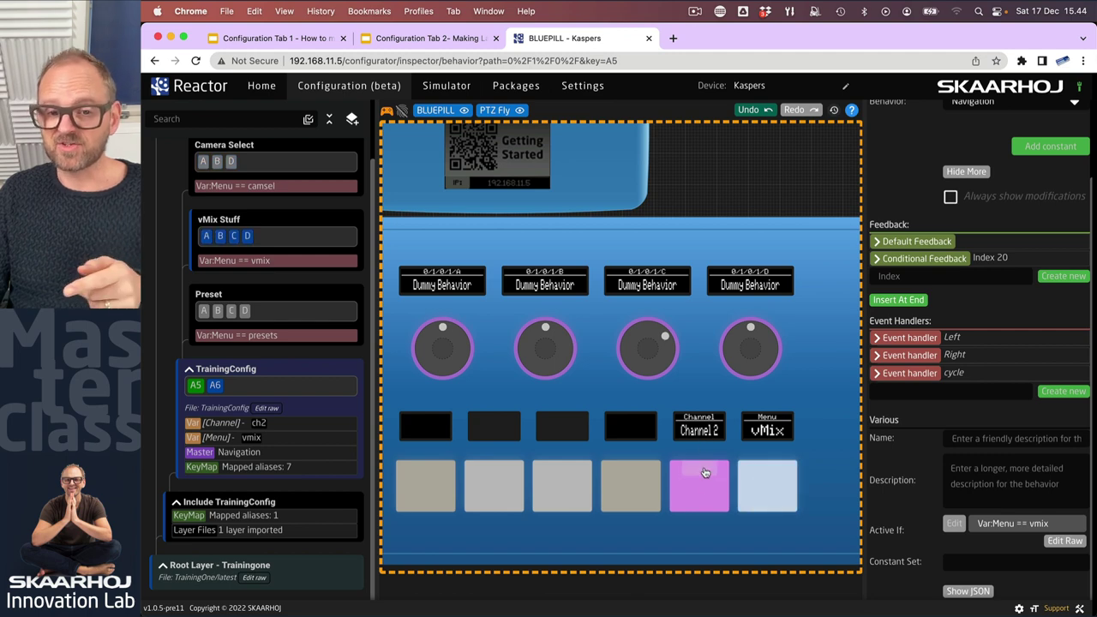
click(703, 500)
click(774, 498)
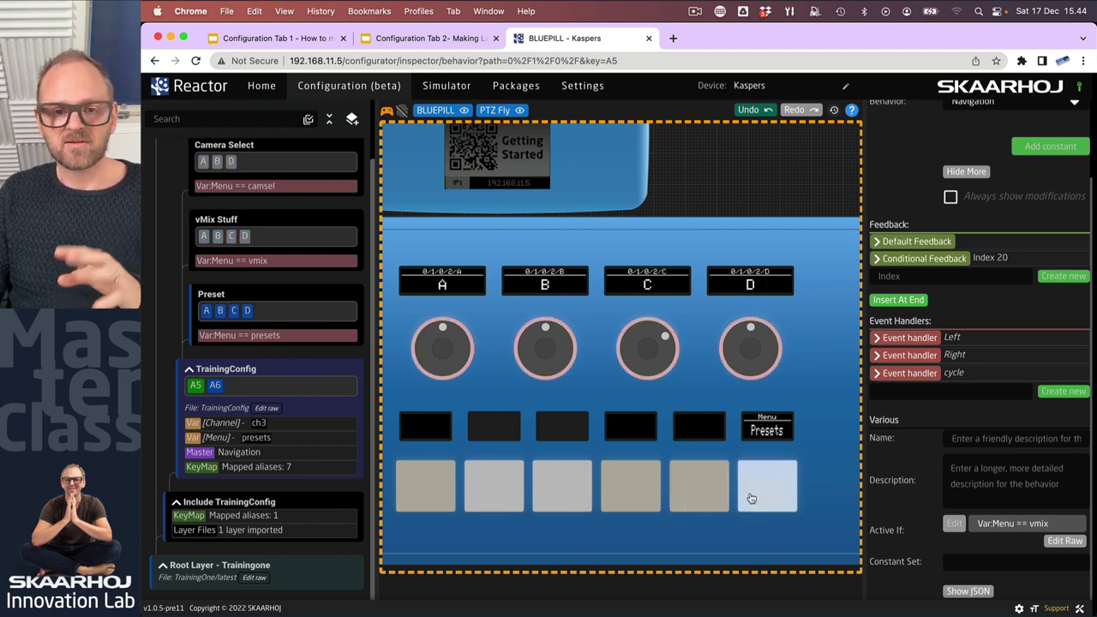
click(752, 498)
click(761, 498)
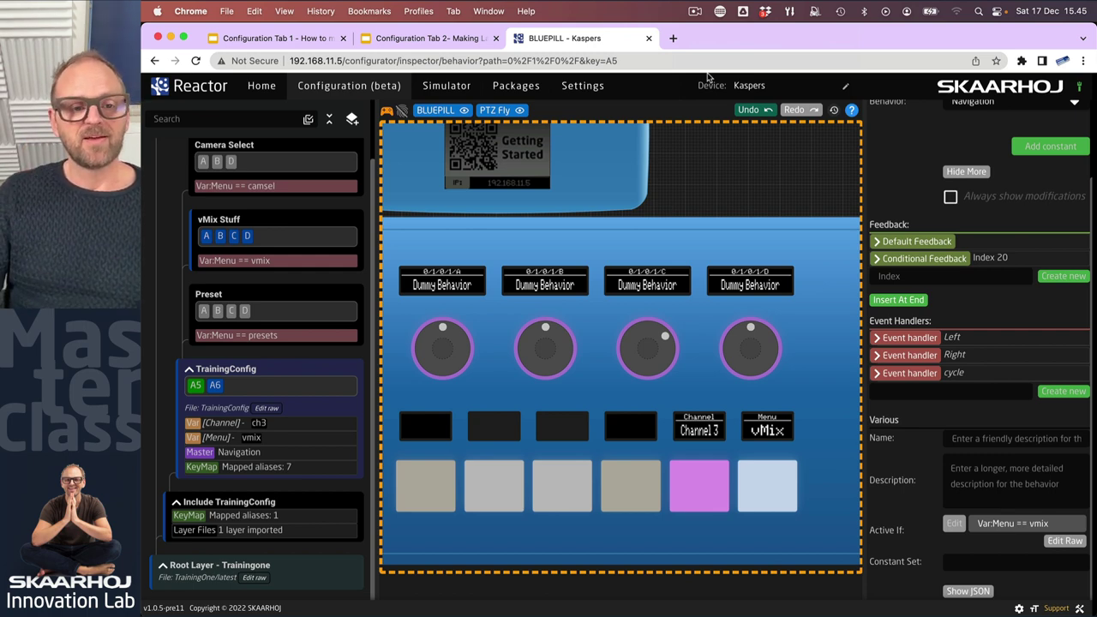
Step: Create a child layer named Broken out Menu under TrainingConfig and open its layer settings
right_click(264, 372)
click(299, 377)
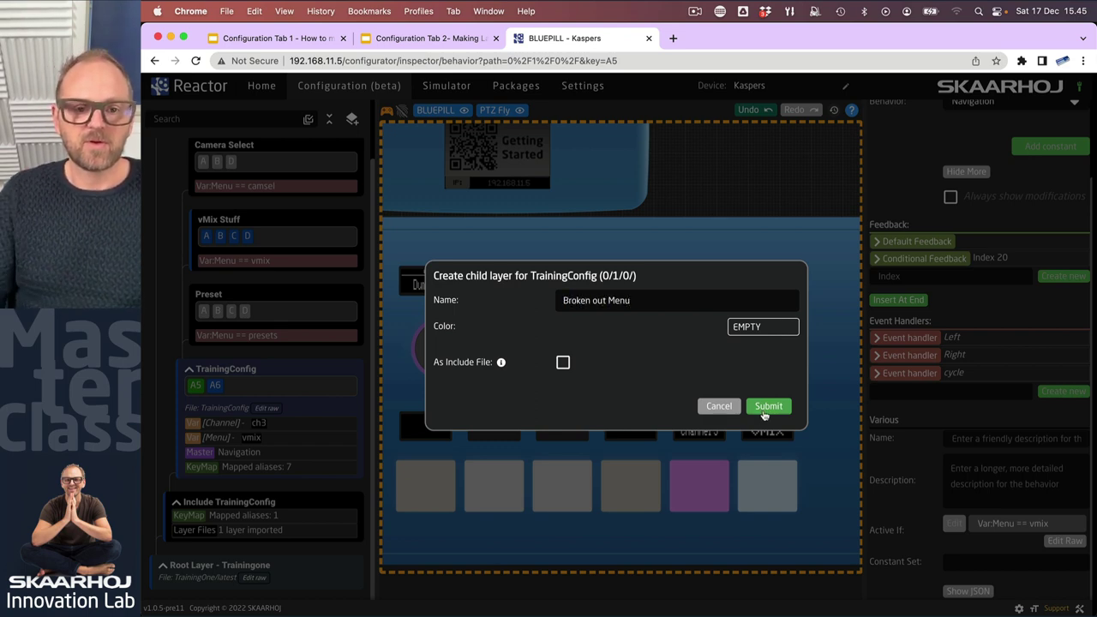
click(765, 406)
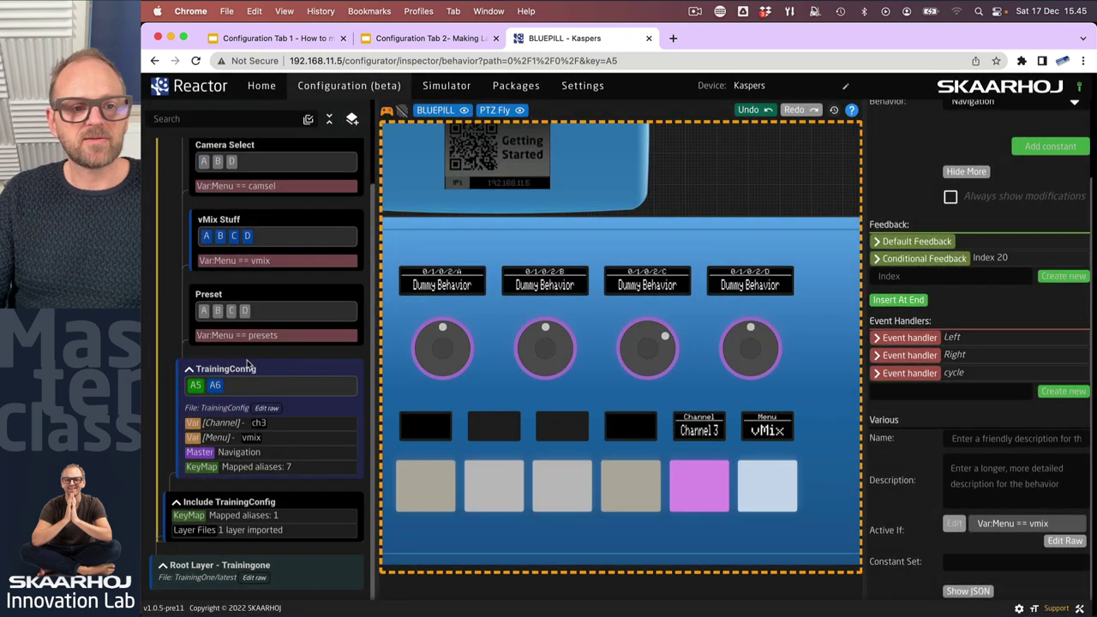
scroll(250, 283, up, 2)
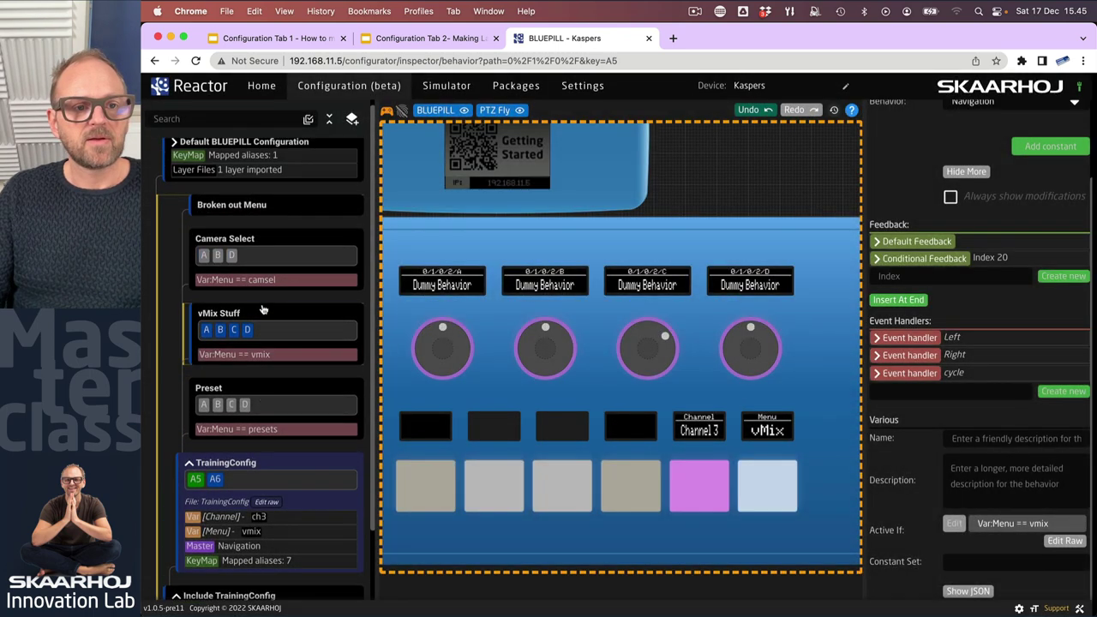
click(249, 204)
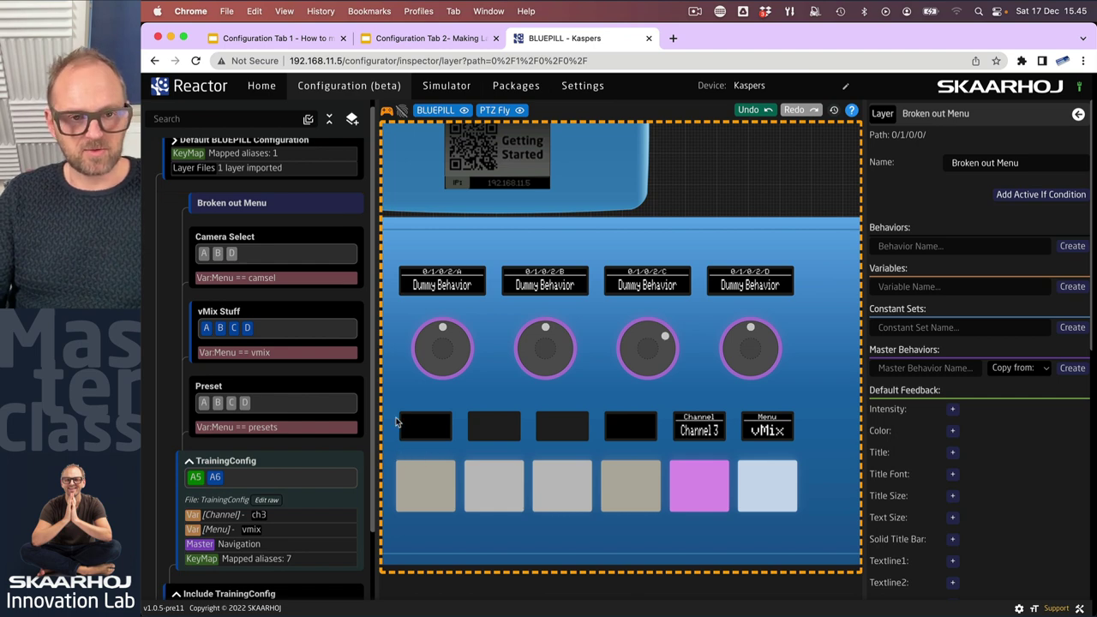
Step: Turn off panel simulation and create behaviors for the first three unassigned lower-row buttons in the Broken out Menu layer
click(387, 113)
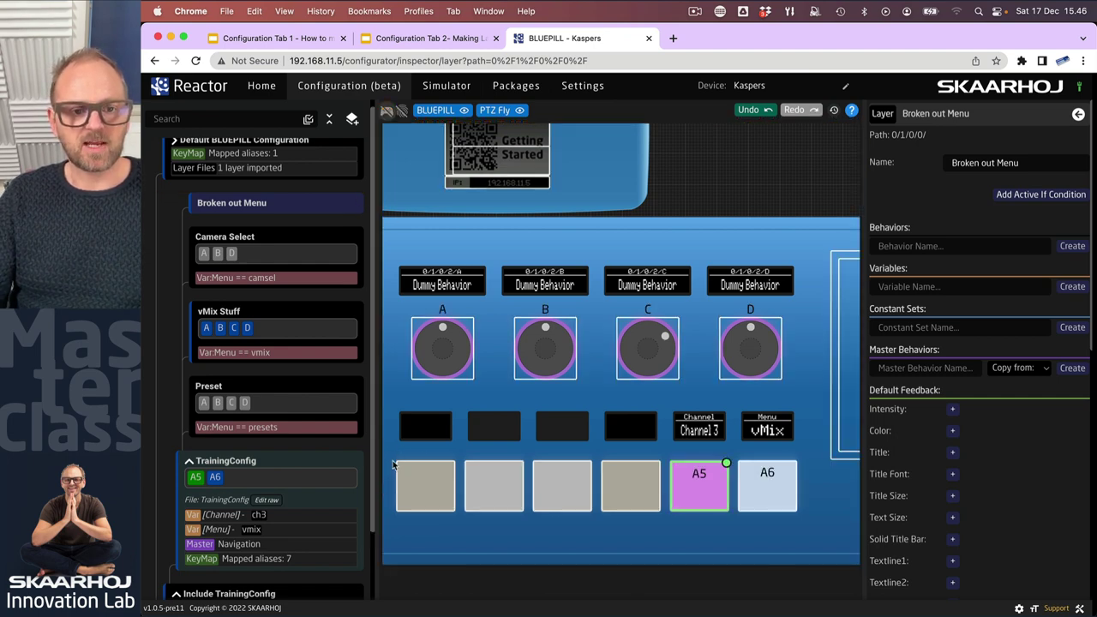
drag(392, 462, 565, 509)
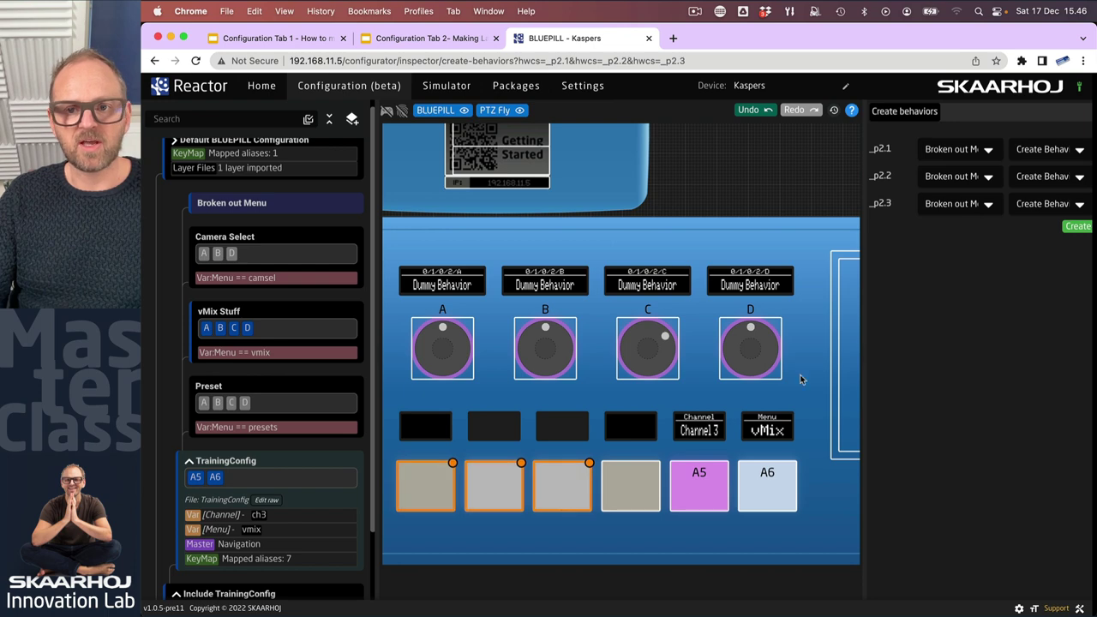
click(978, 151)
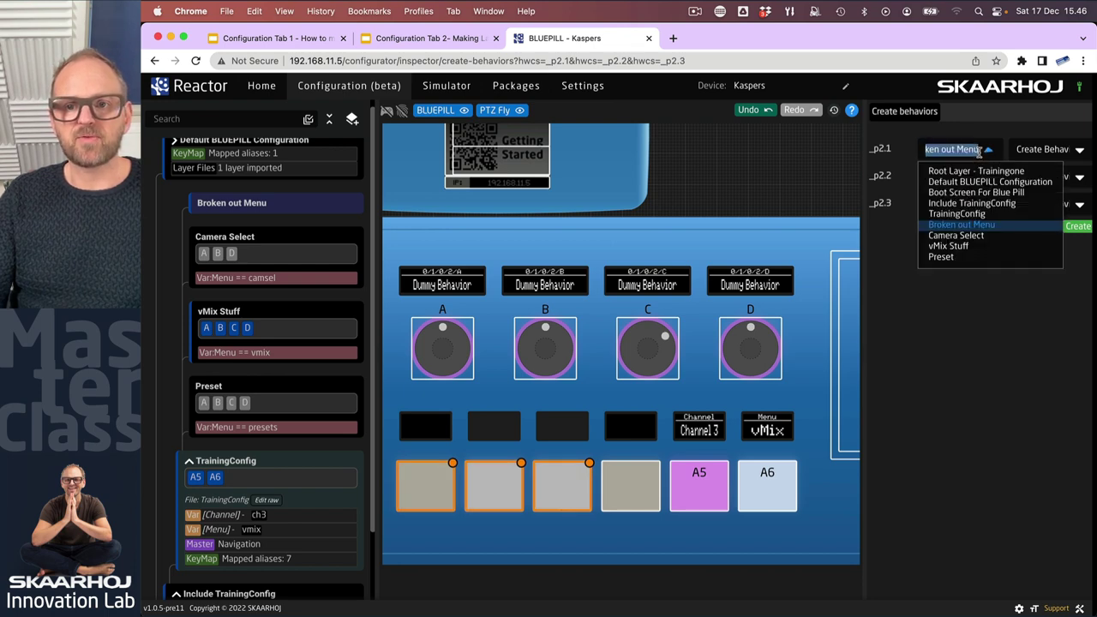
click(960, 225)
click(1077, 226)
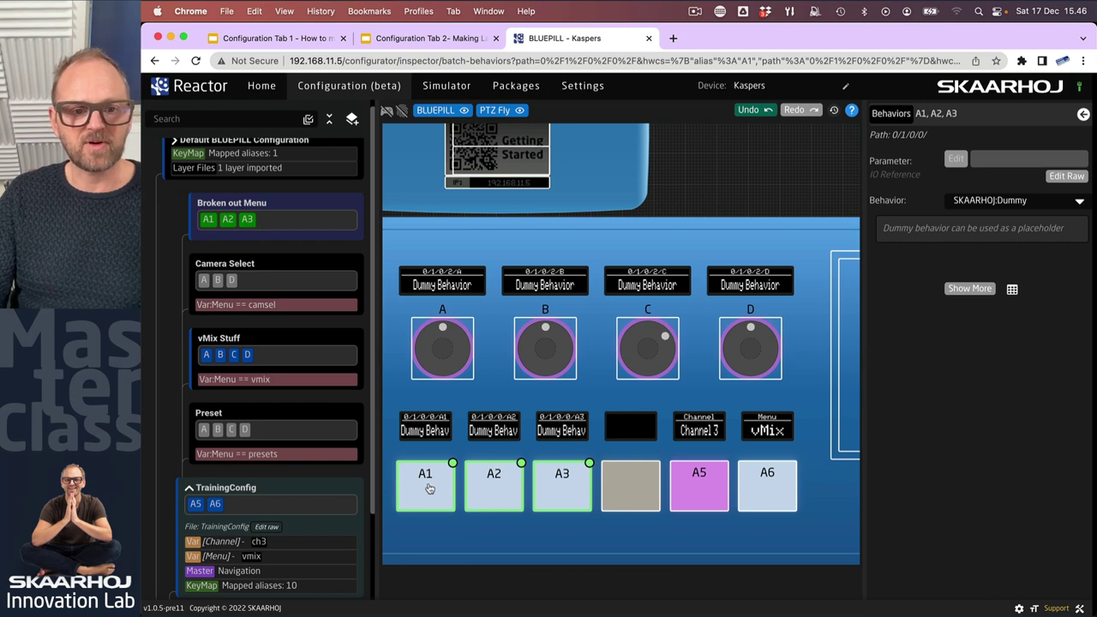
Step: Assign the SKAARHOJ:SetValue behavior to A1, A2 and A3 with the MatchValue vmix
click(1055, 198)
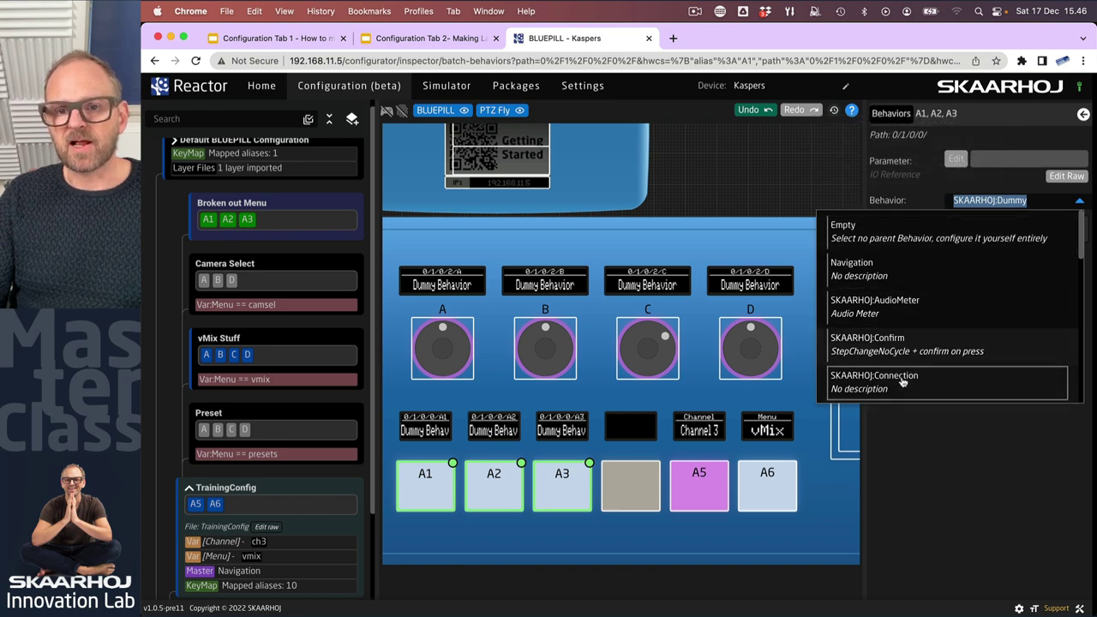
scroll(902, 383, down, 2)
text(set)
click(887, 227)
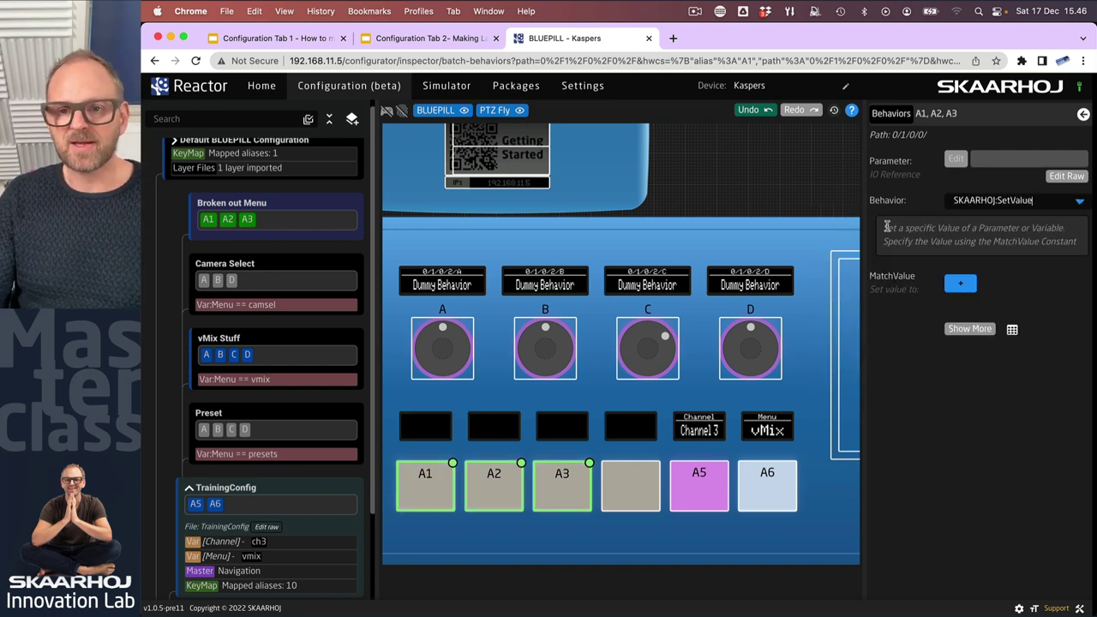
click(960, 284)
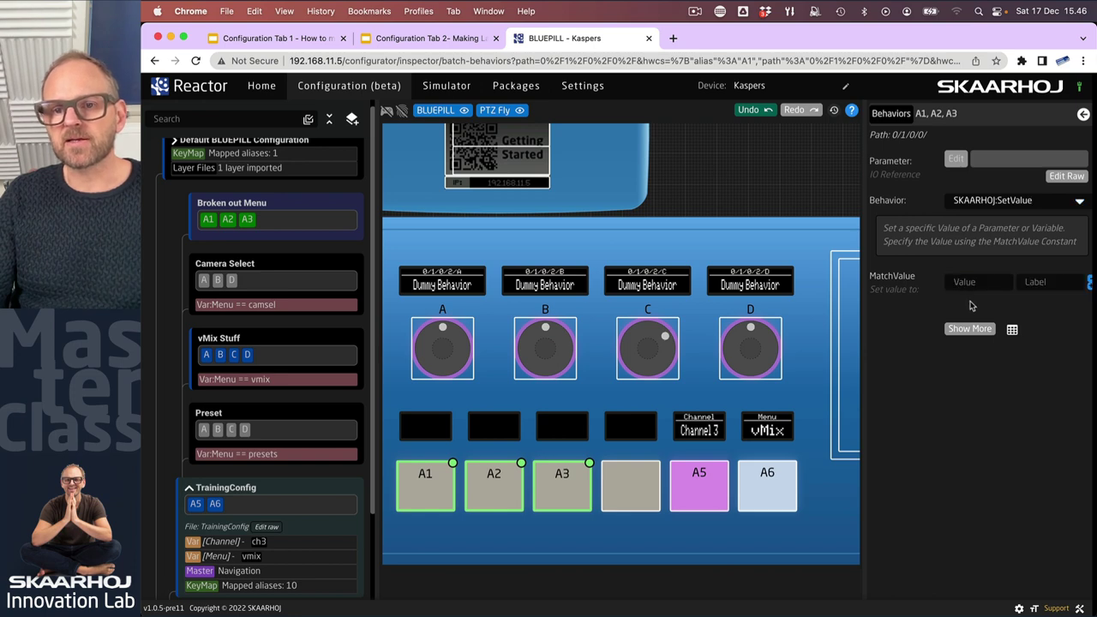
text(vmix)
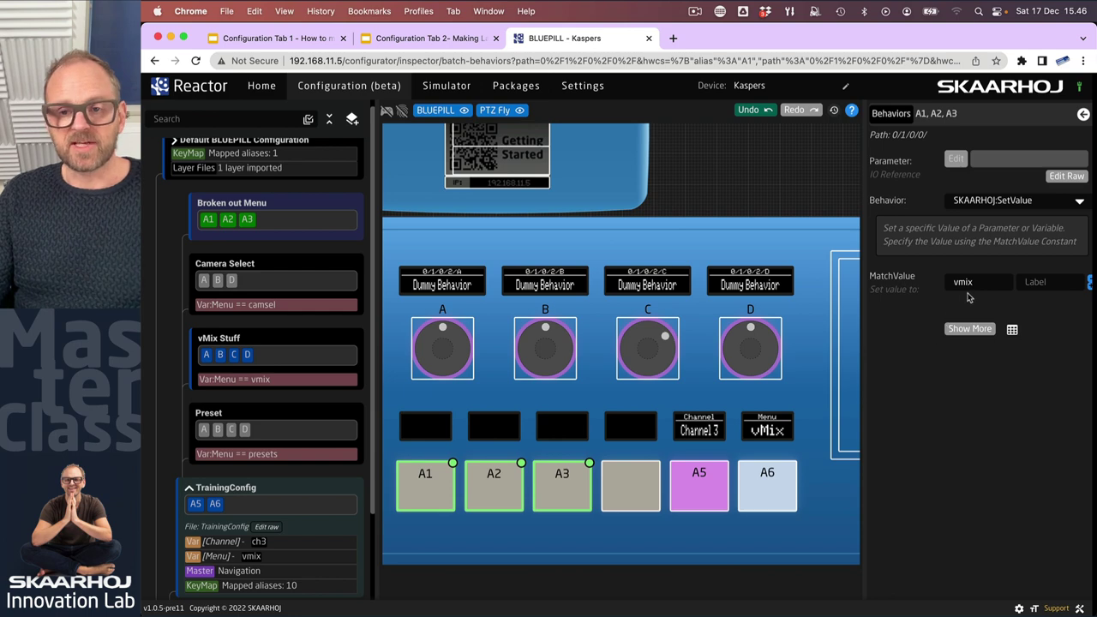
Step: Set the parameter of A1, A2 and A3 to the Menu variable and label their MatchValue vMix
click(956, 159)
click(468, 343)
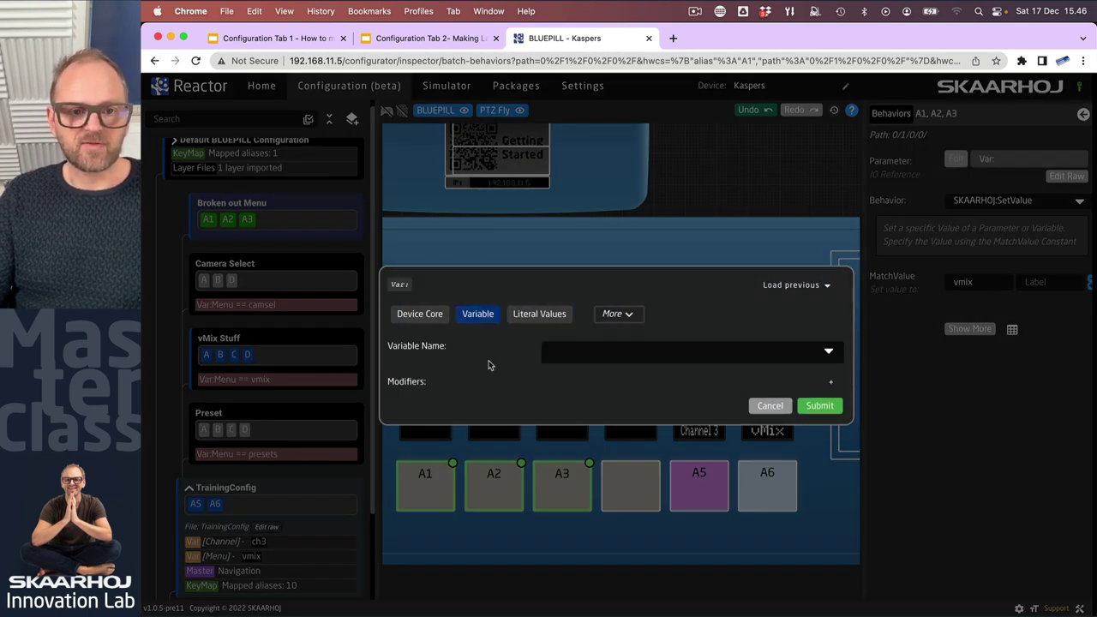
click(559, 349)
click(499, 386)
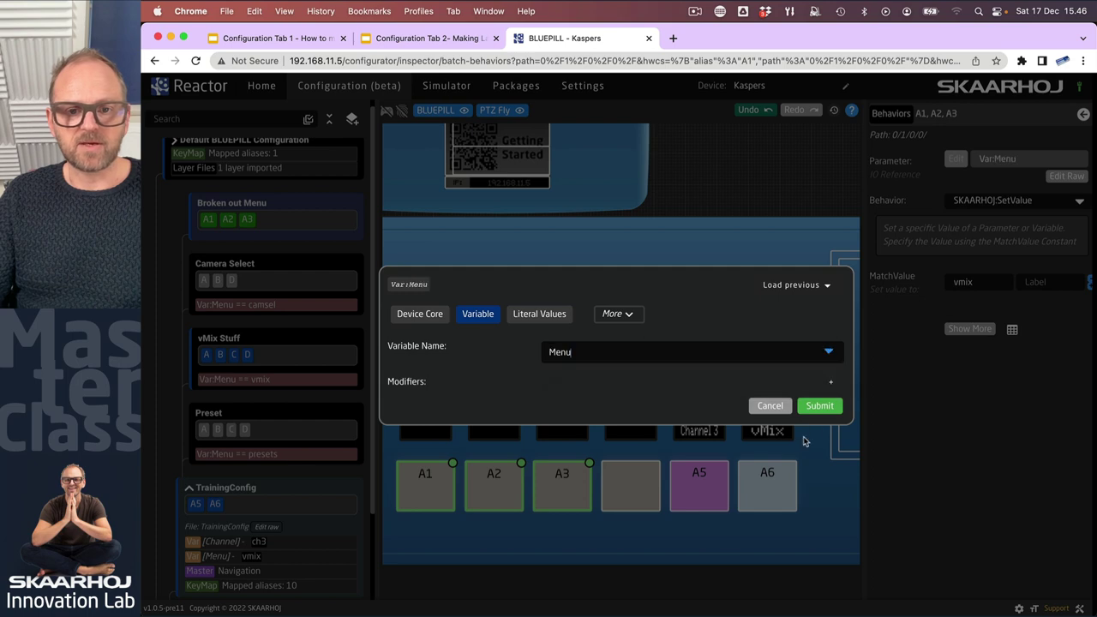
click(820, 406)
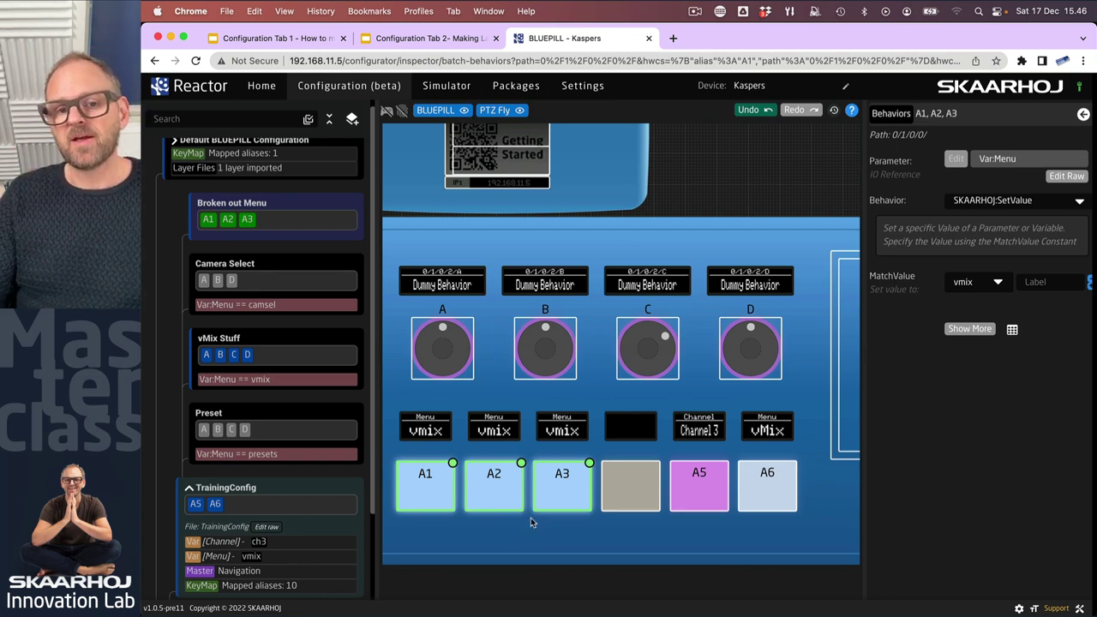
click(494, 521)
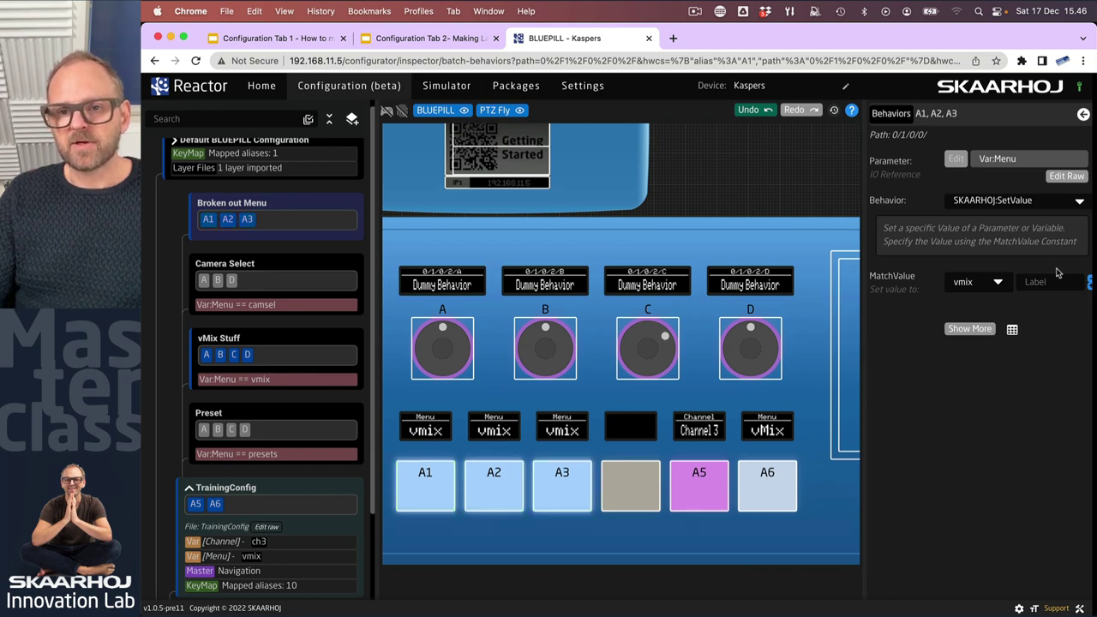
text(vMix)
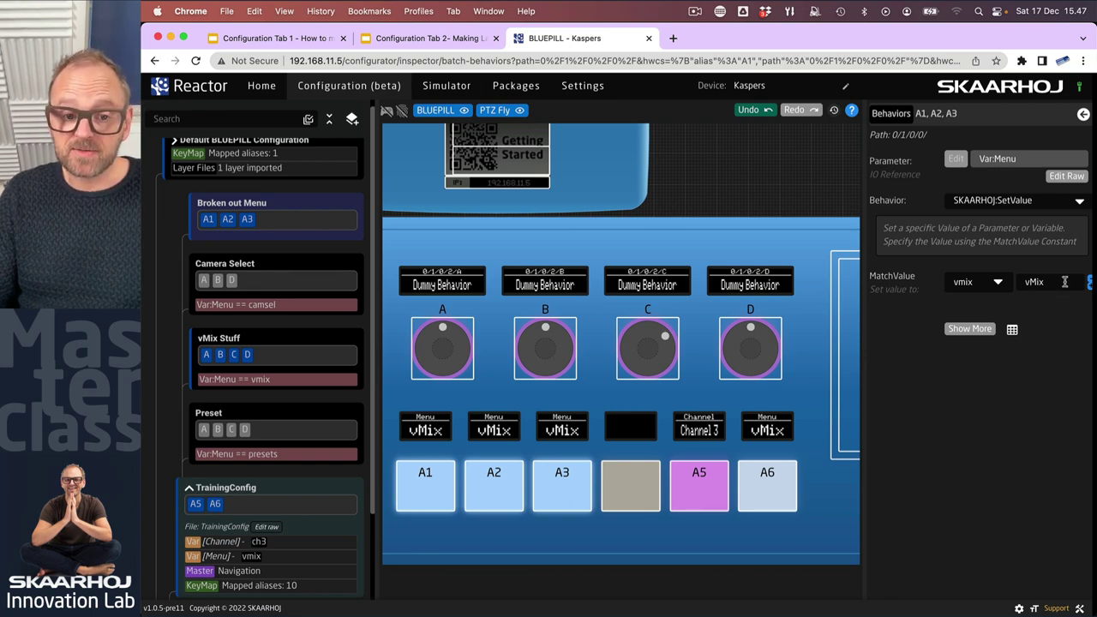
Step: Change the MatchValue of button A2 to Presets and of button A3 to Cam Select
click(491, 497)
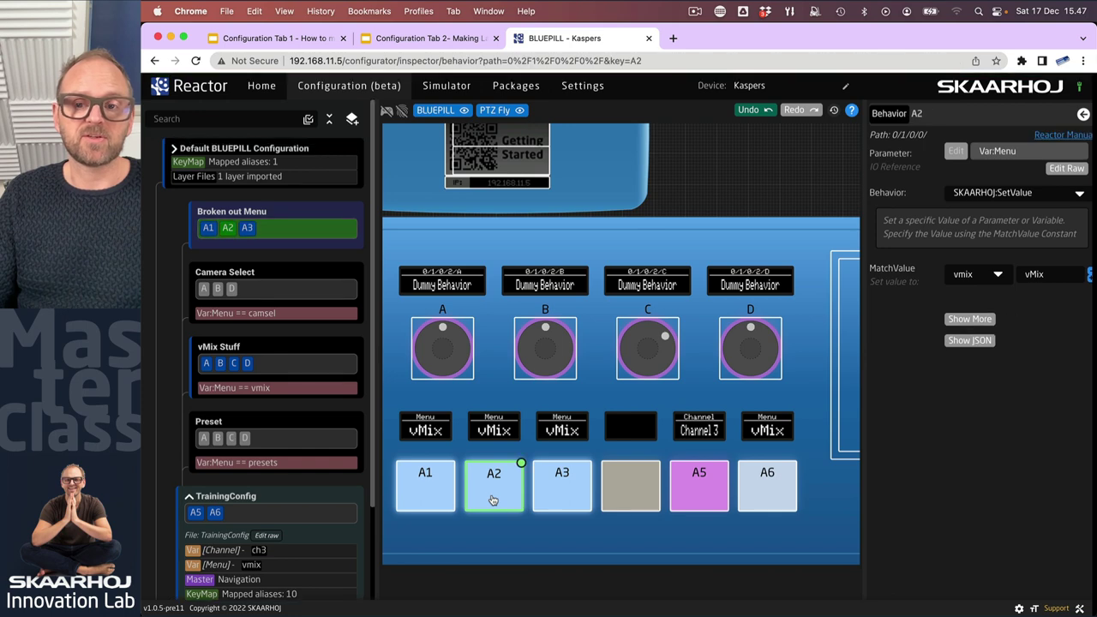
click(973, 274)
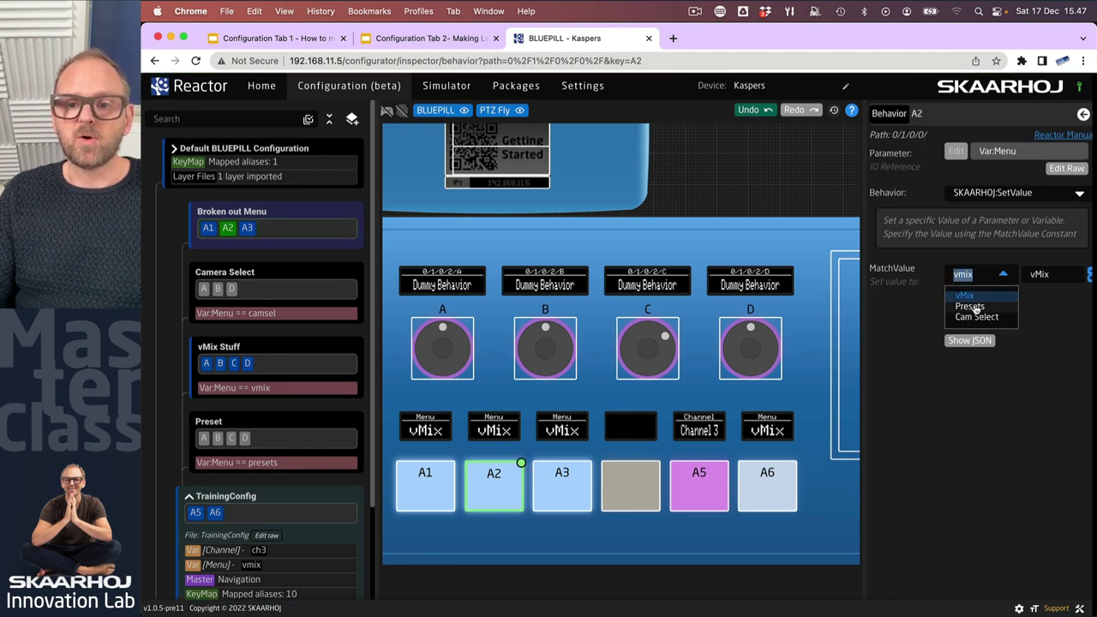
click(973, 307)
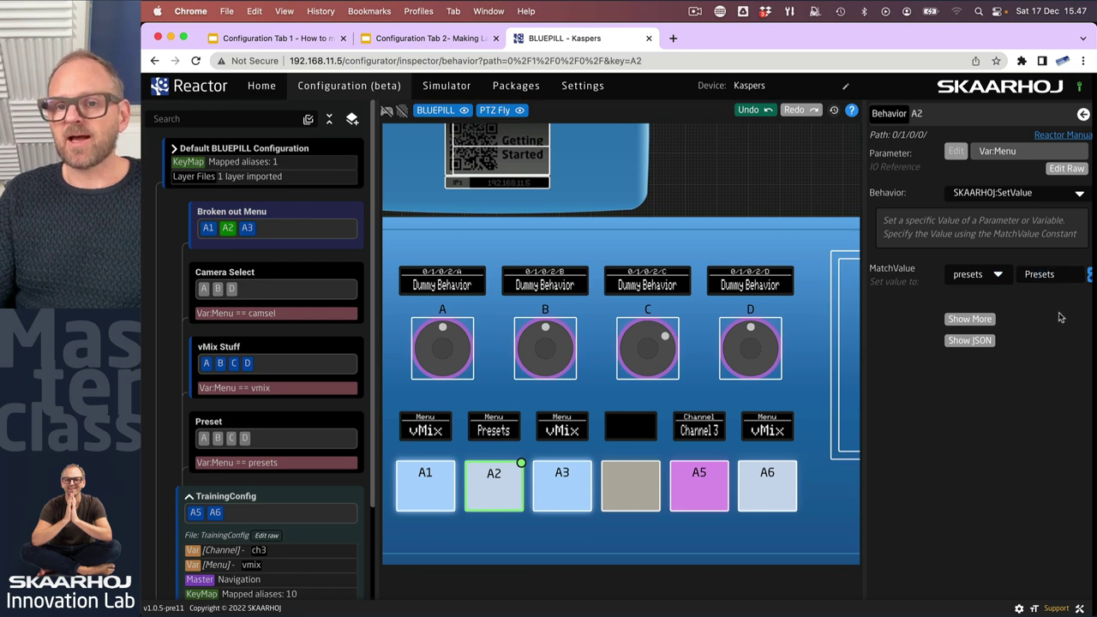
click(564, 497)
click(999, 272)
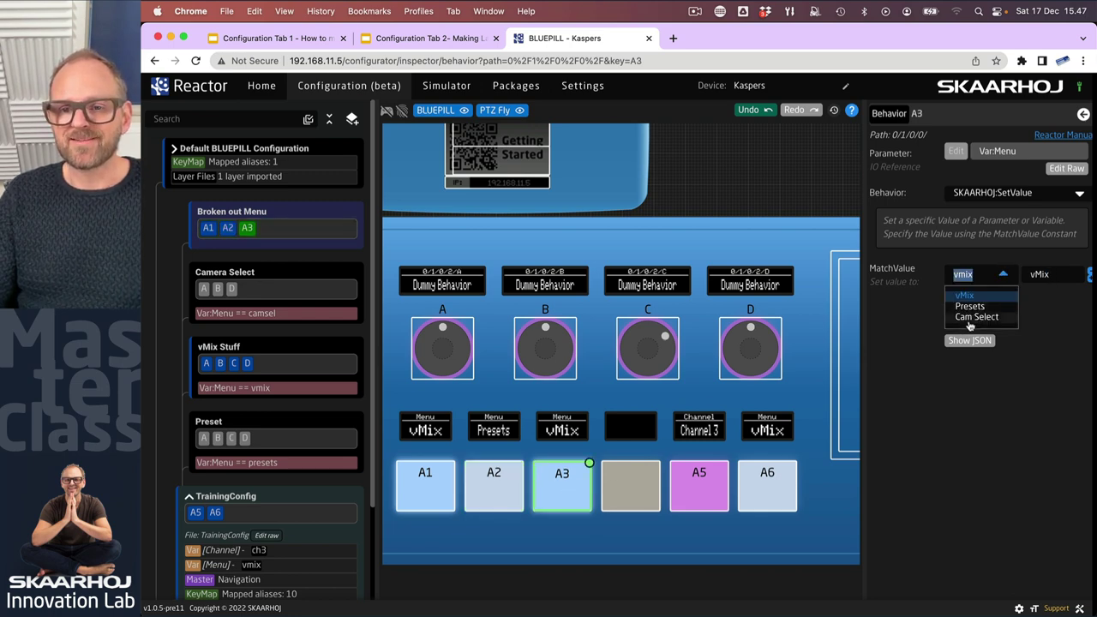
click(983, 320)
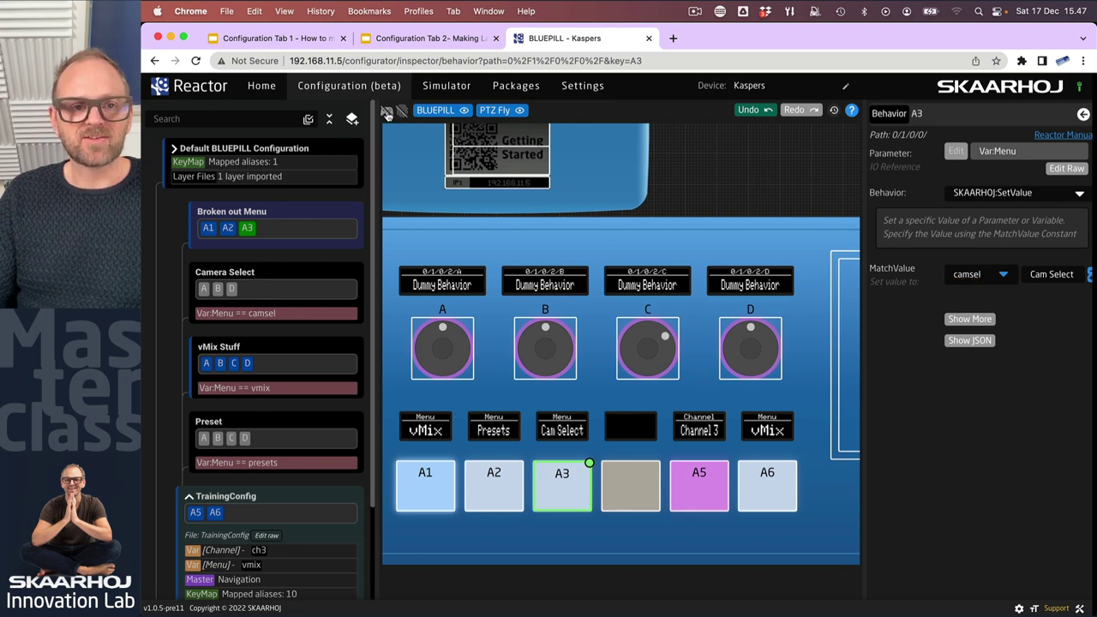
Step: Turn on panel simulation and test switching menus with the Presets, Cam Select and vMix buttons and the cycling Menu button
click(388, 110)
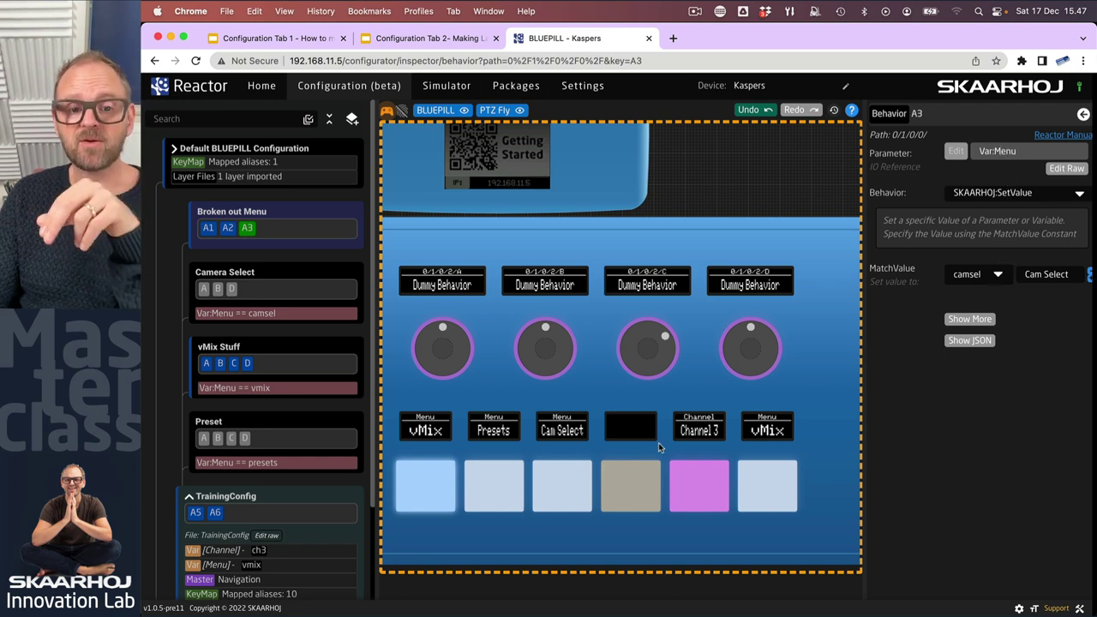
click(496, 496)
click(567, 500)
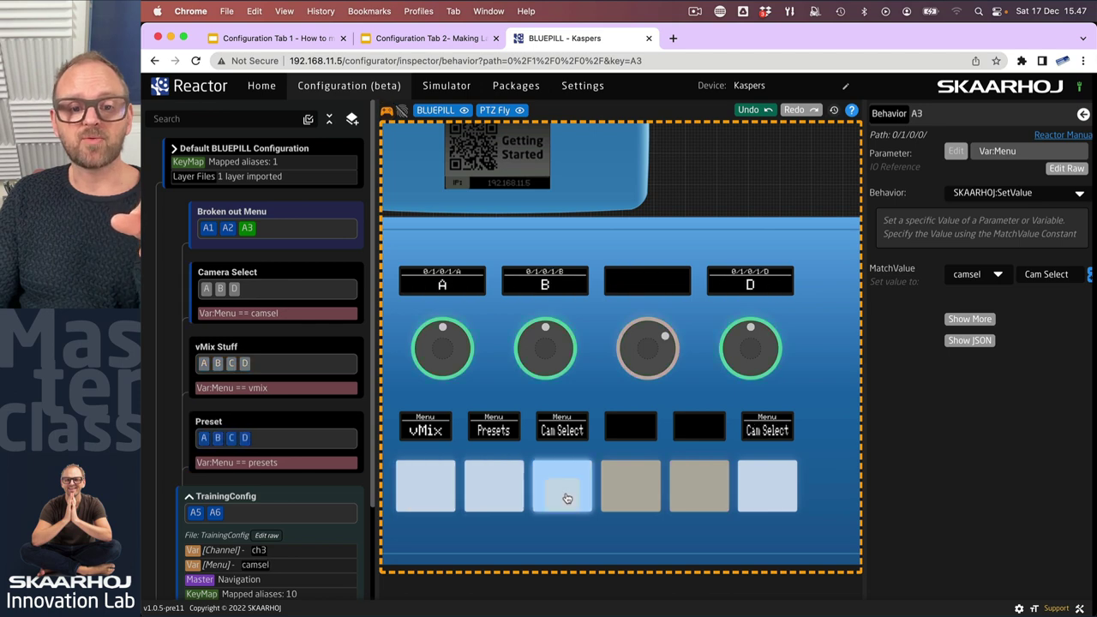
click(489, 507)
click(436, 509)
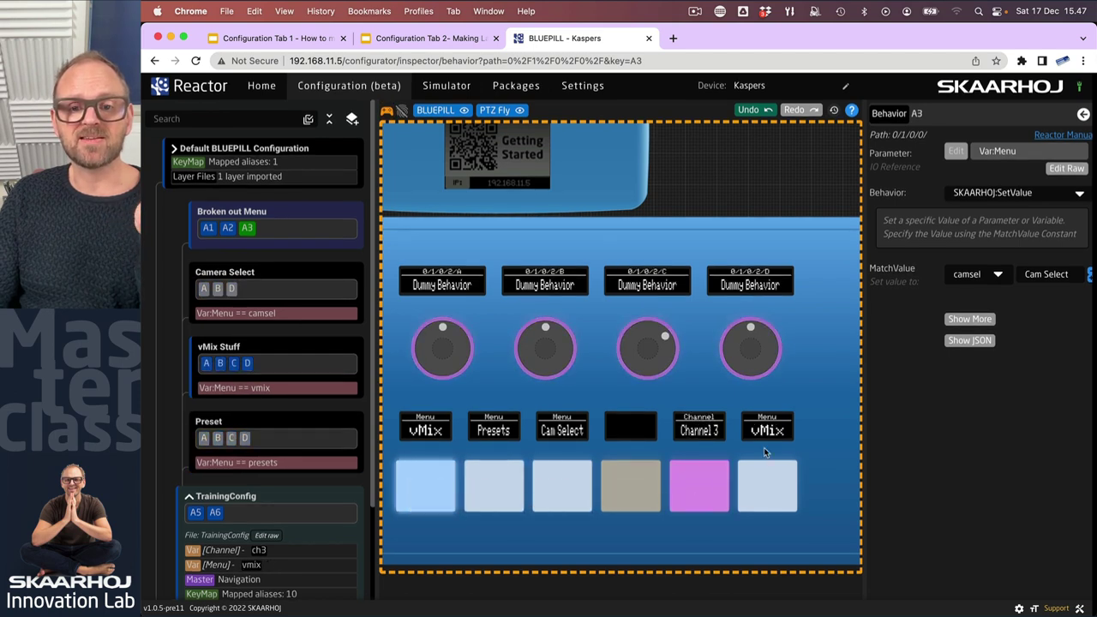
click(766, 500)
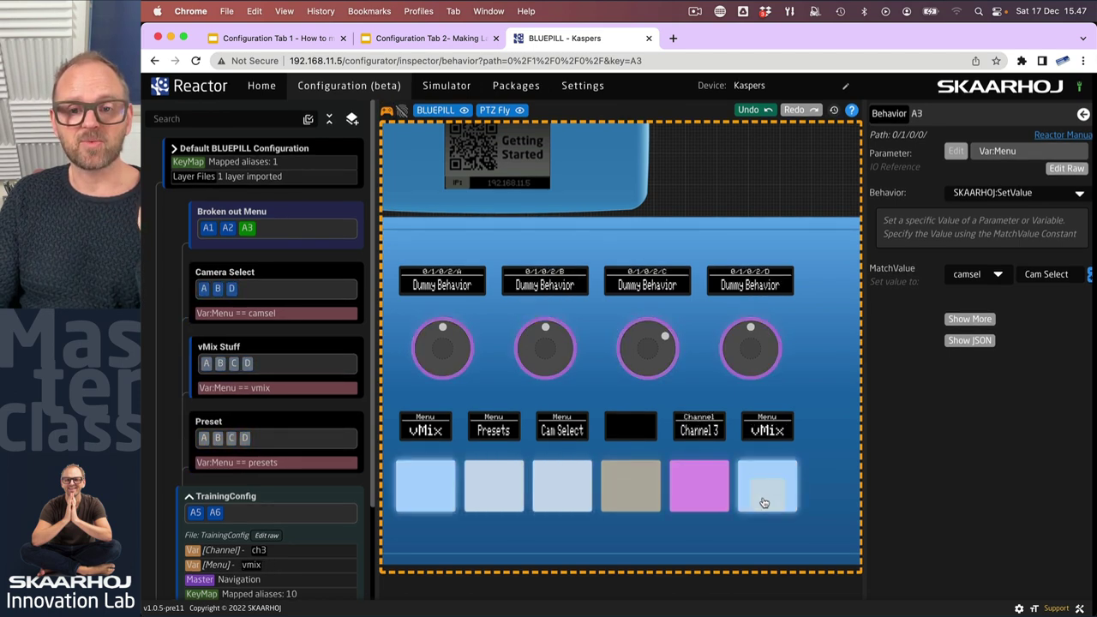
click(765, 503)
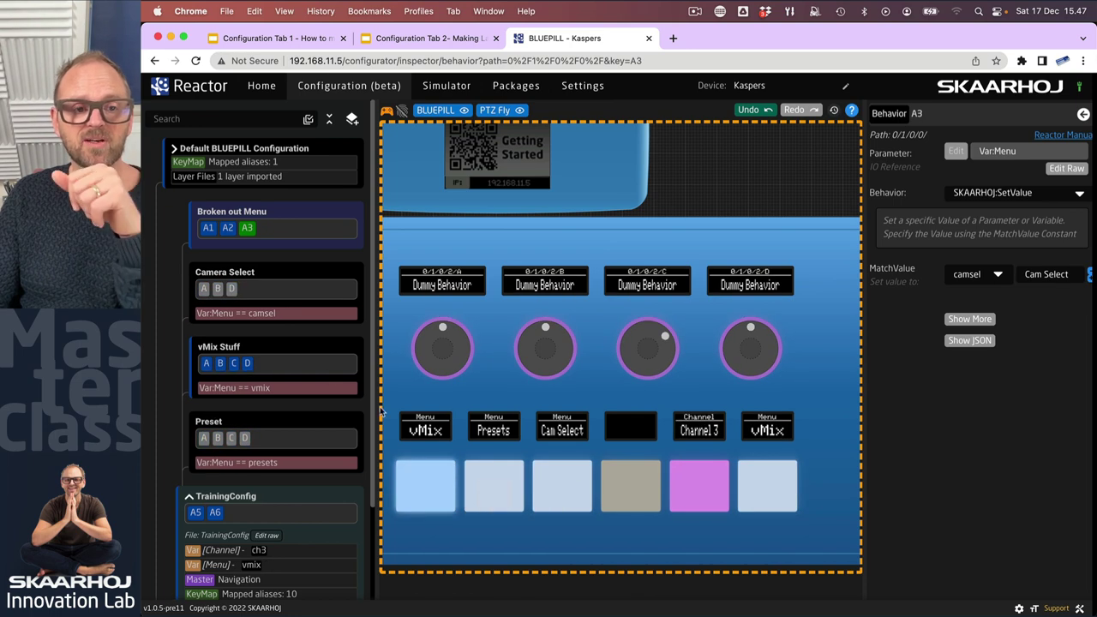
Step: Add a default feedback color of Amber to the Broken out Menu layer
click(283, 213)
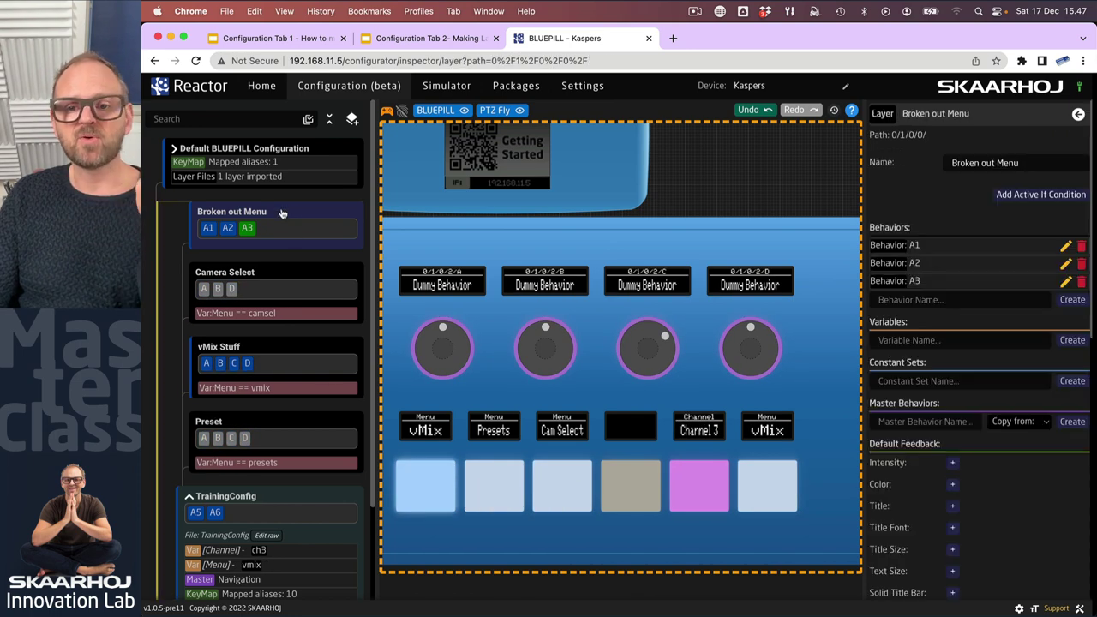
click(953, 486)
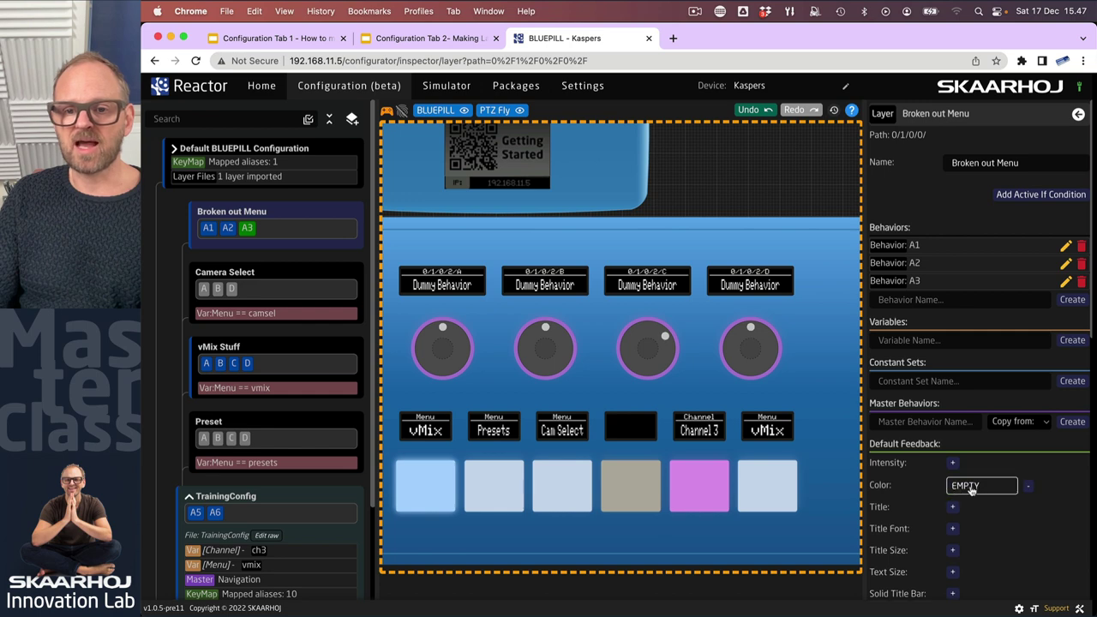
click(975, 486)
click(651, 322)
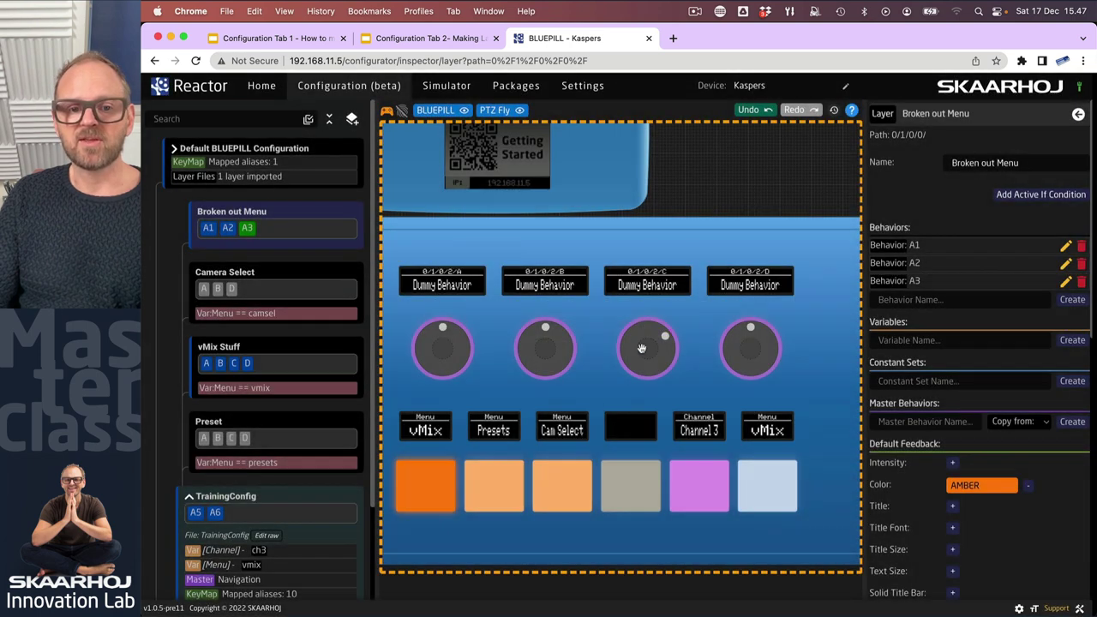